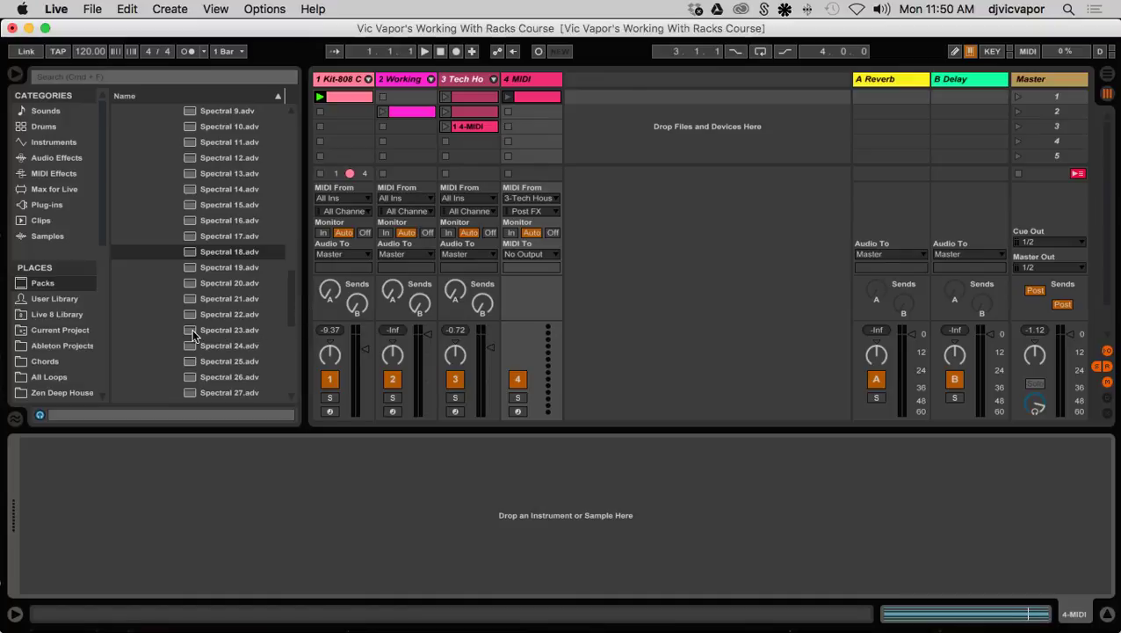
Step: Find the Spectral 23 Simpler preset in the Live 7 Legacy pack and load it onto the fourth MIDI track
{"action": "scroll", "coordinate": [220, 277], "scroll_direction": "up", "scroll_amount": 7}
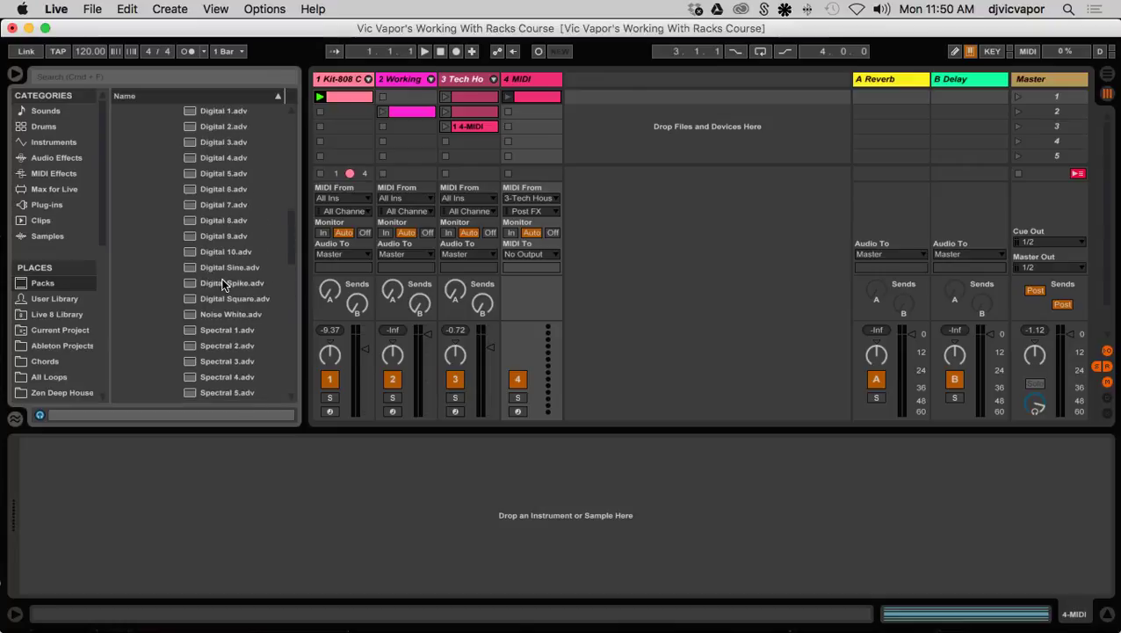
{"action": "scroll", "coordinate": [222, 283], "scroll_direction": "up", "scroll_amount": 6}
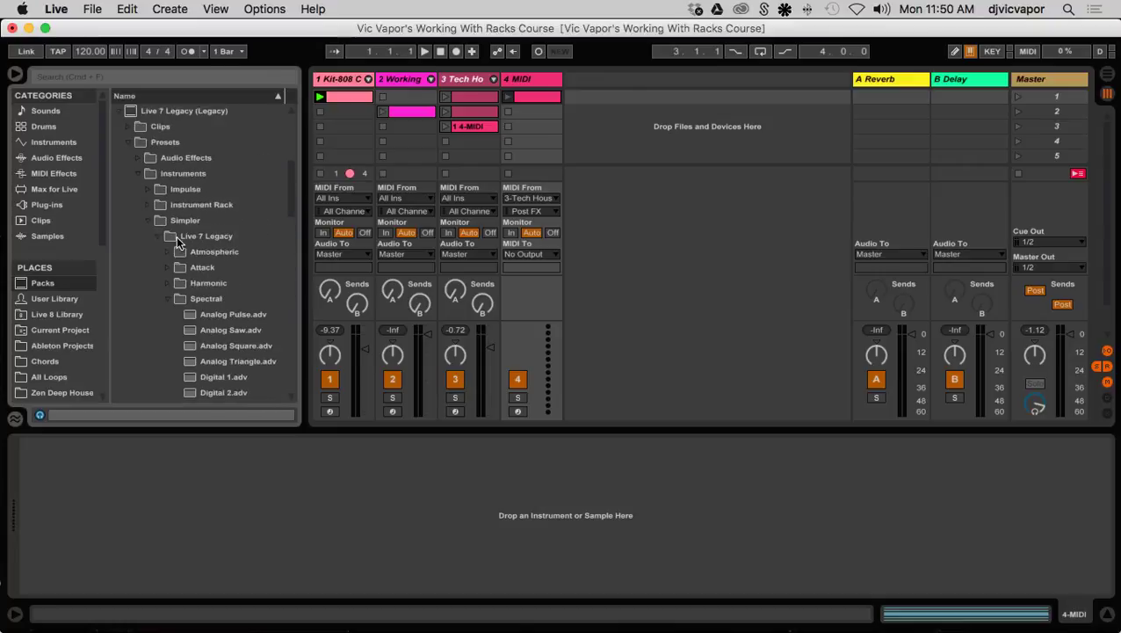
{"action": "scroll", "coordinate": [219, 292], "scroll_direction": "down", "scroll_amount": 12}
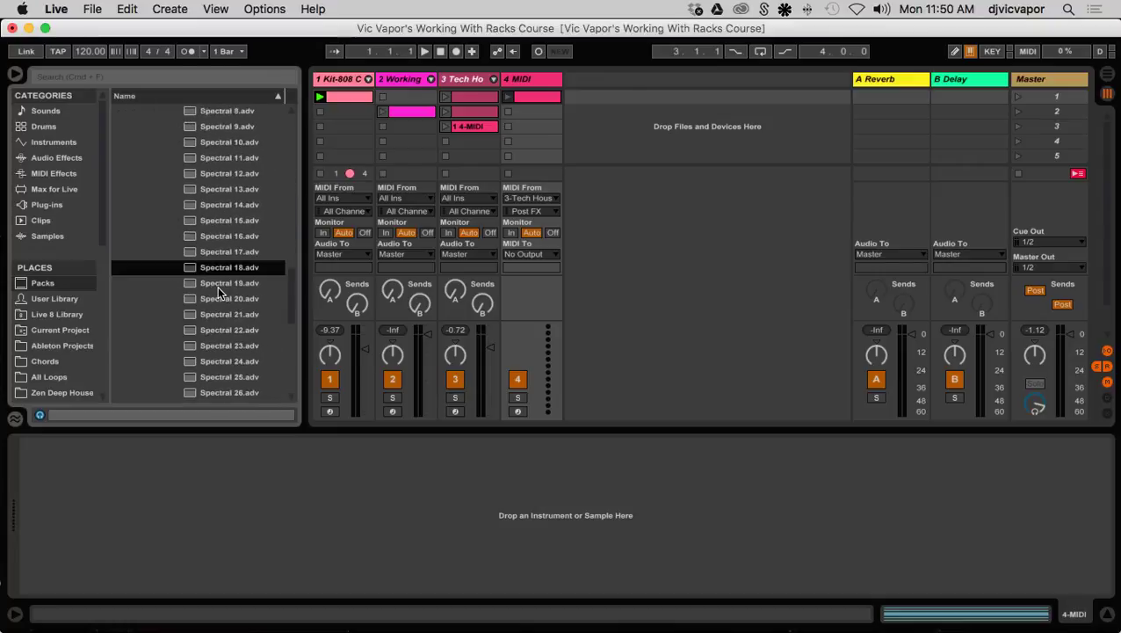
{"action": "scroll", "coordinate": [212, 294], "scroll_direction": "down", "scroll_amount": 3}
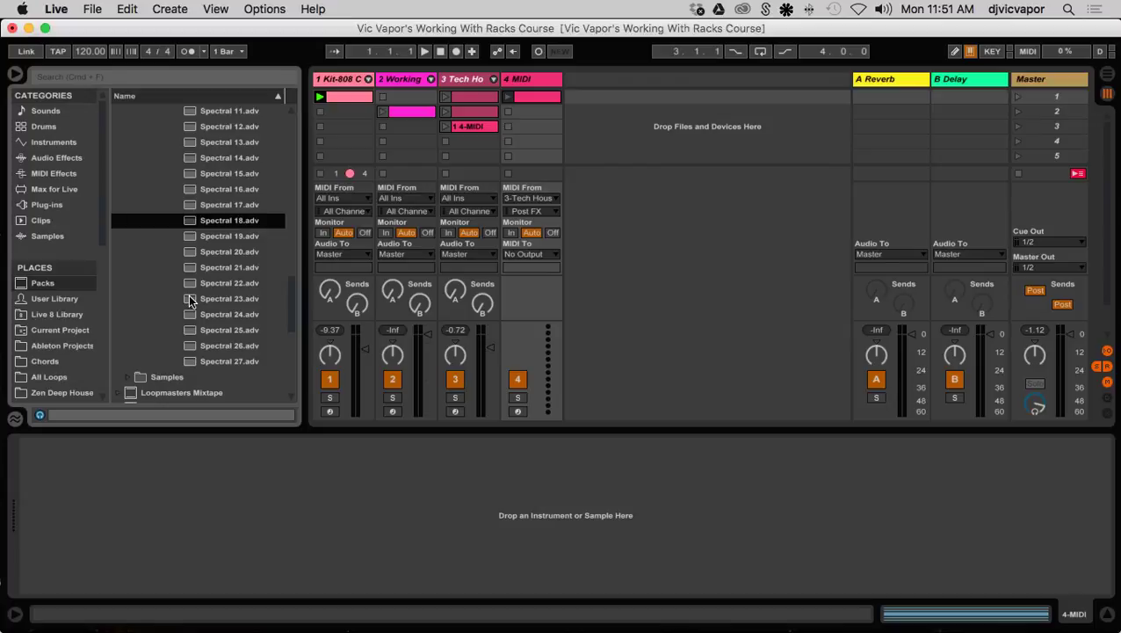
{"action": "left_click", "coordinate": [189, 300]}
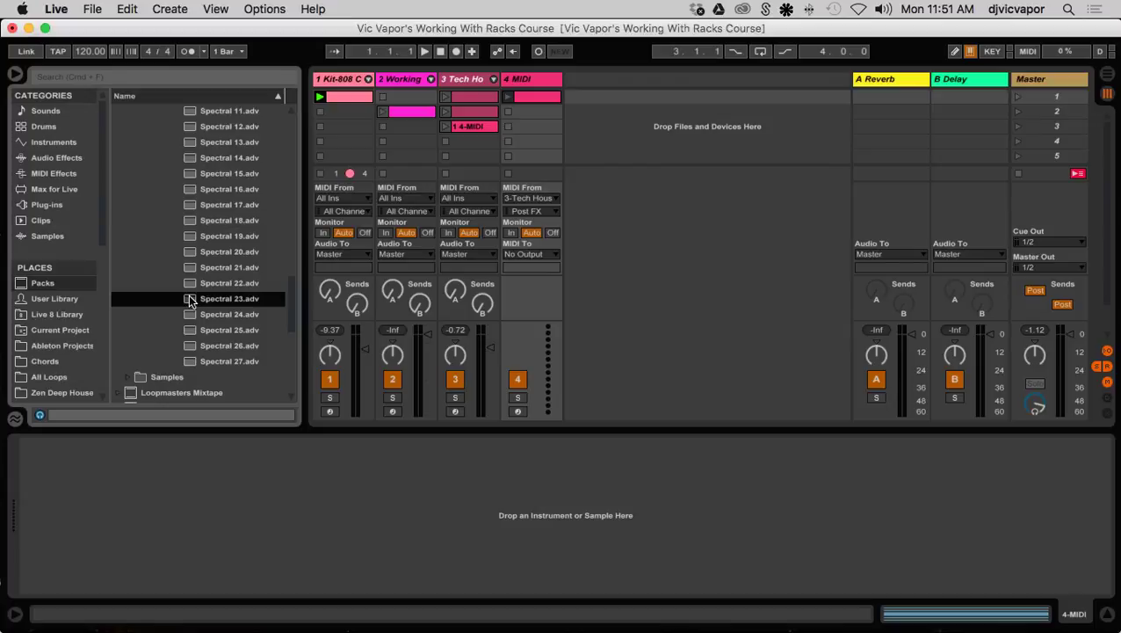
{"action": "left_click_drag", "start_coordinate": [293, 256], "coordinate": [531, 143]}
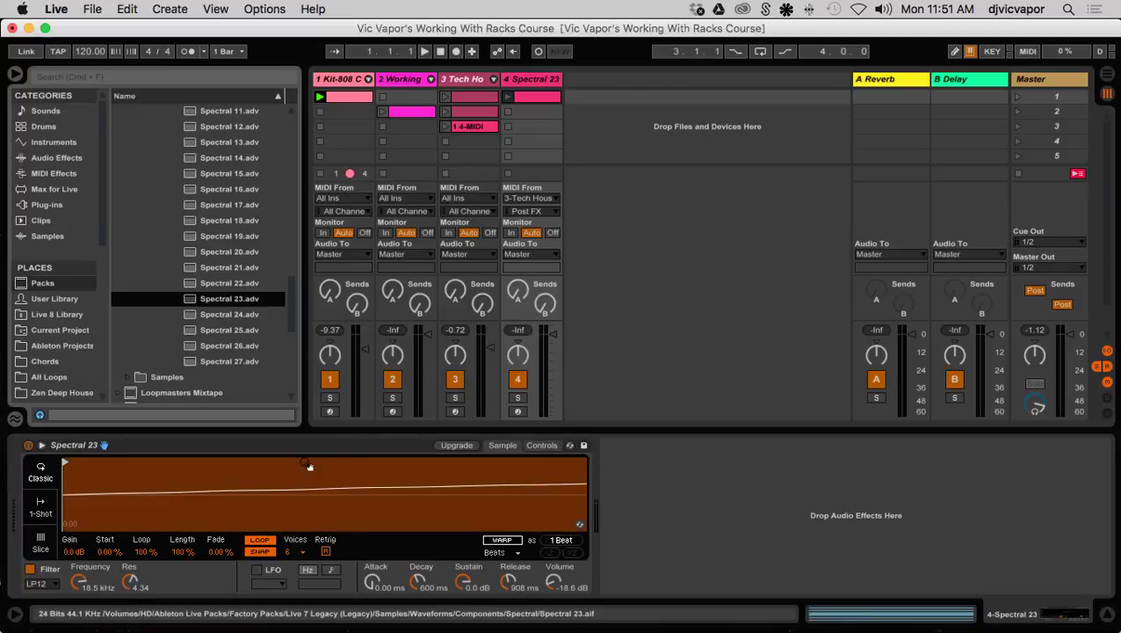
Step: Open the Spectral 23 track's MIDI clip and examine its stacked notes both unfolded and folded
{"action": "double_click", "coordinate": [522, 97]}
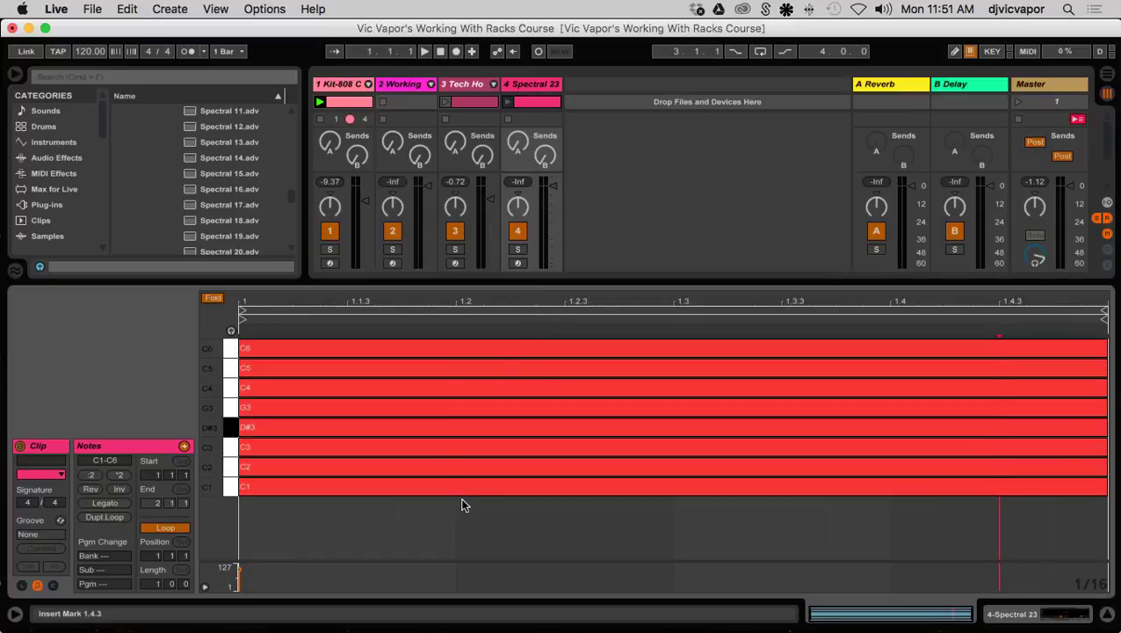
{"action": "left_click", "coordinate": [214, 299]}
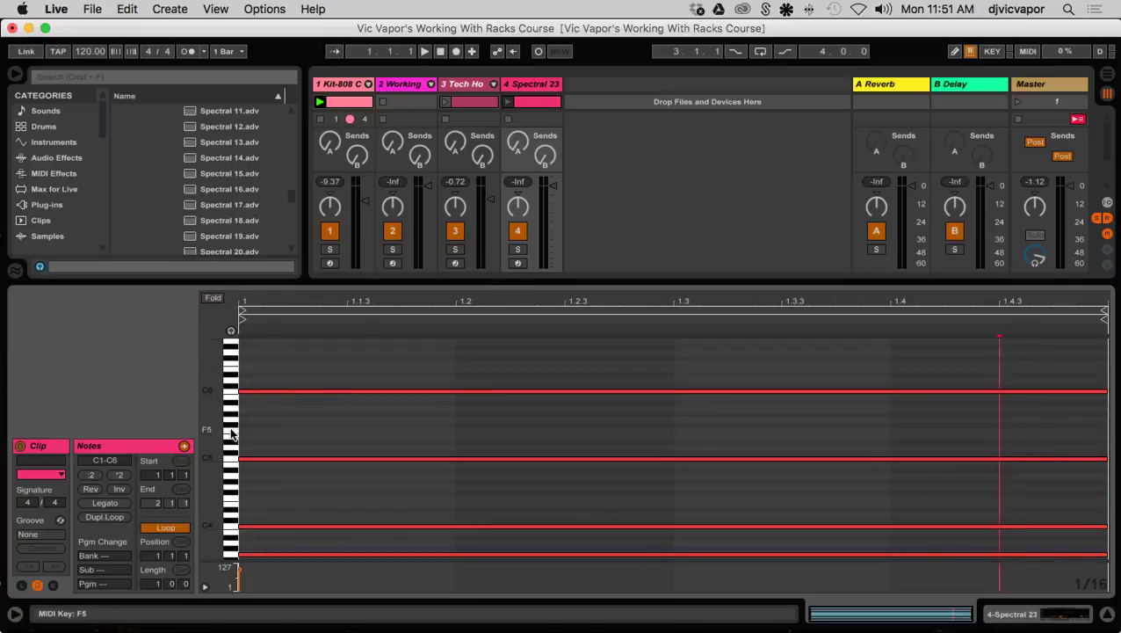
{"action": "left_click_drag", "start_coordinate": [215, 444], "coordinate": [205, 416]}
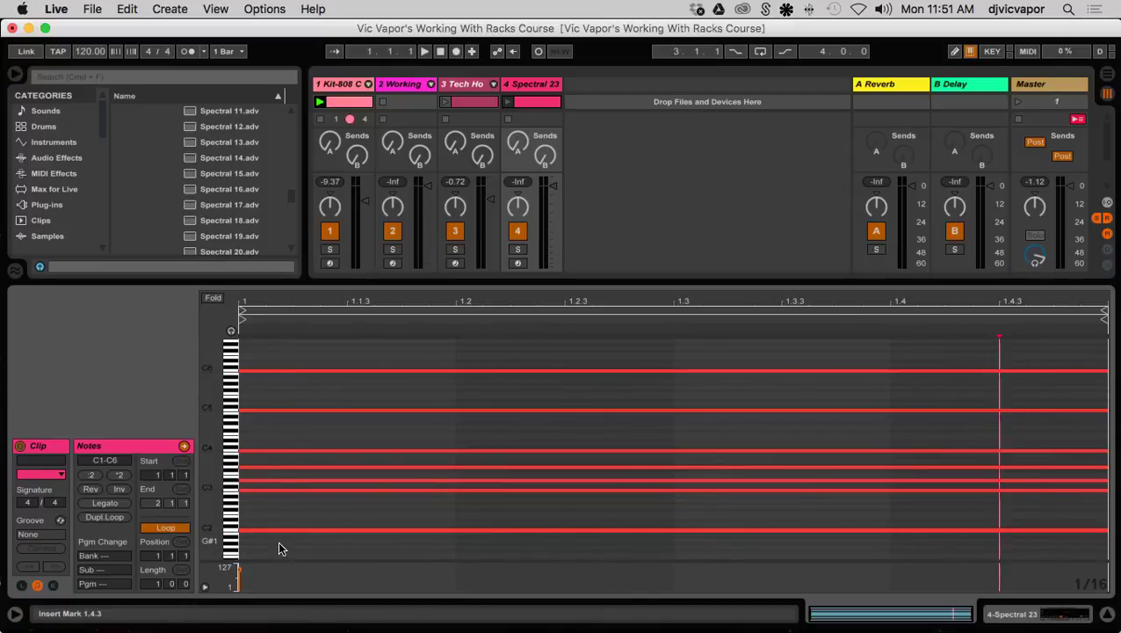
{"action": "scroll", "coordinate": [298, 517], "scroll_direction": "down", "scroll_amount": 3}
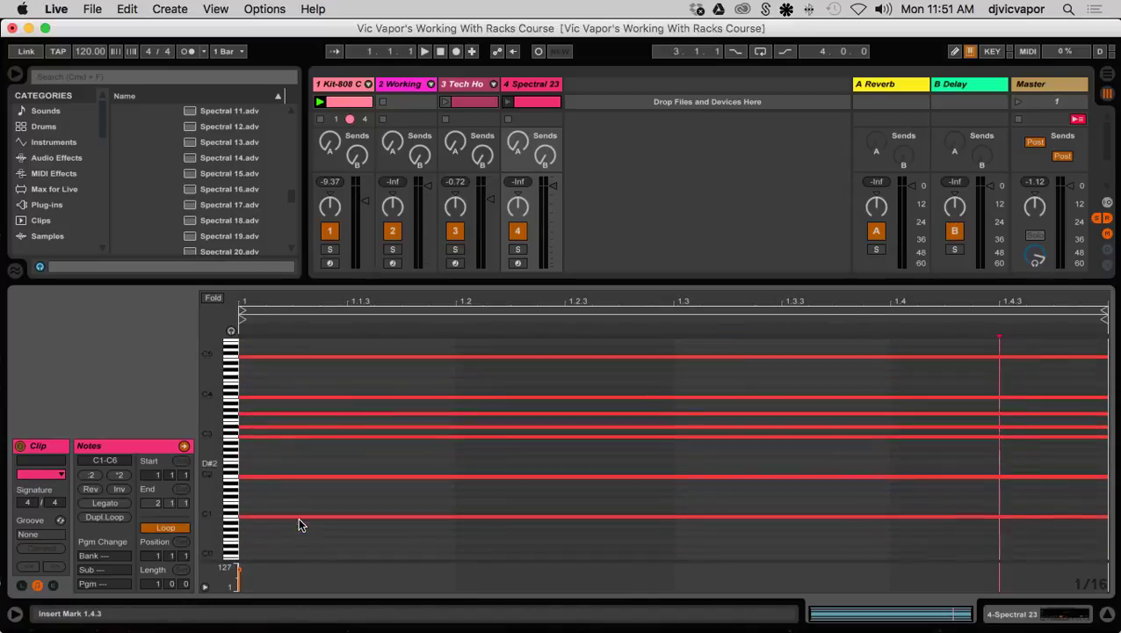
{"action": "mouse_move", "coordinate": [211, 506]}
{"action": "left_mouse_down"}
{"action": "mouse_move", "coordinate": [186, 501]}
{"action": "mouse_move", "coordinate": [245, 501]}
{"action": "left_mouse_up"}
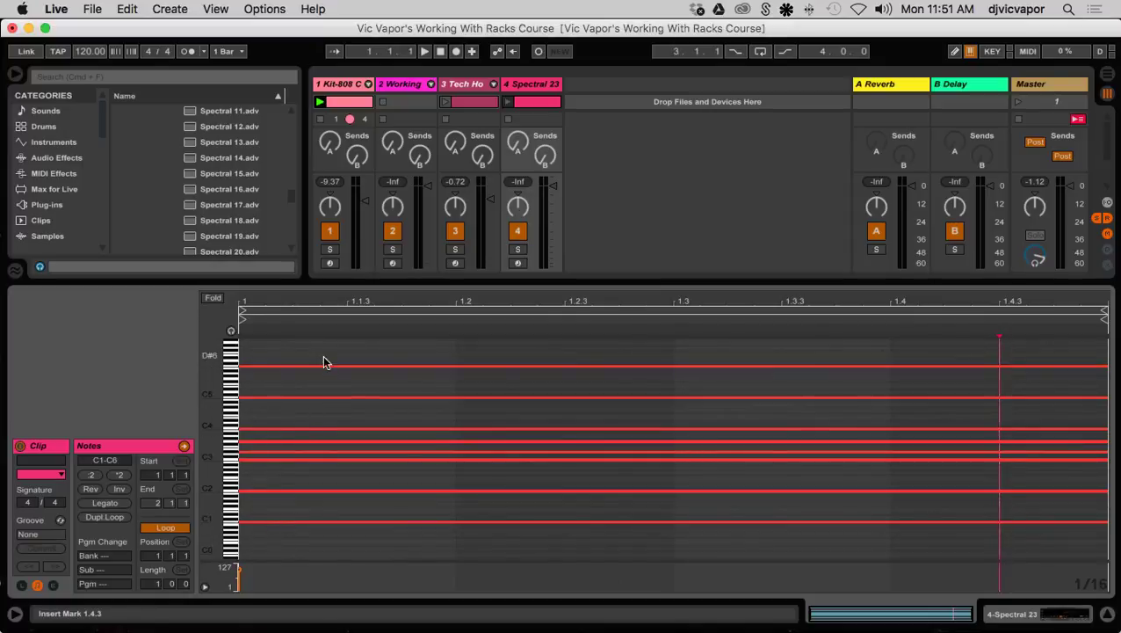
{"action": "left_click", "coordinate": [220, 300]}
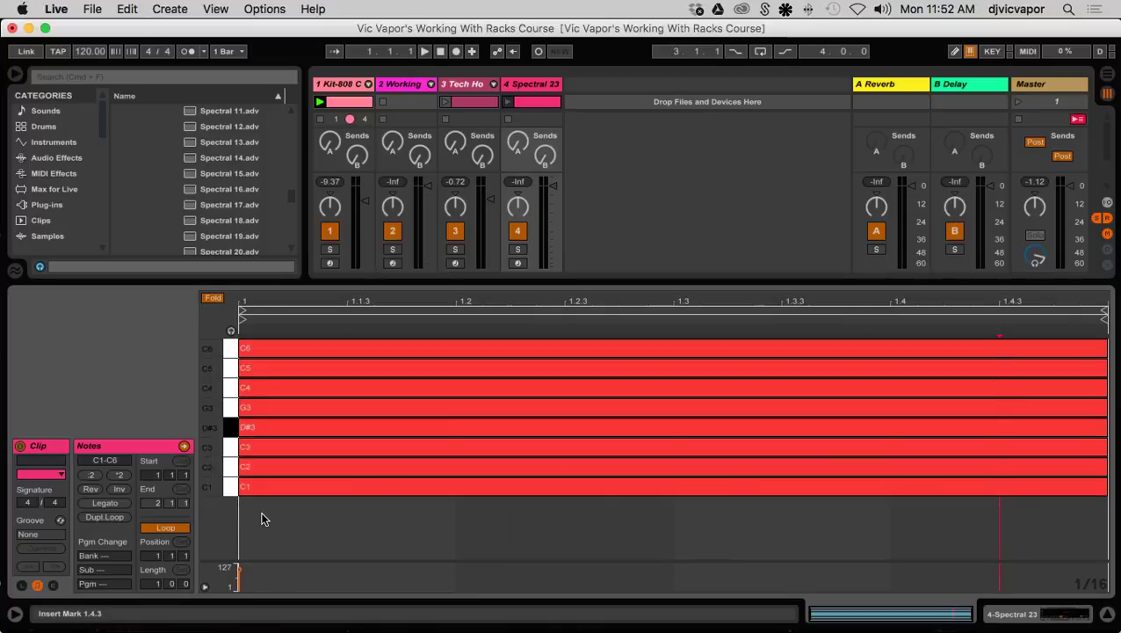
Step: Audition the Spectral 23 track's clip with the track volume lowered to about -15 dB, and stop playback
{"action": "left_click", "coordinate": [509, 102]}
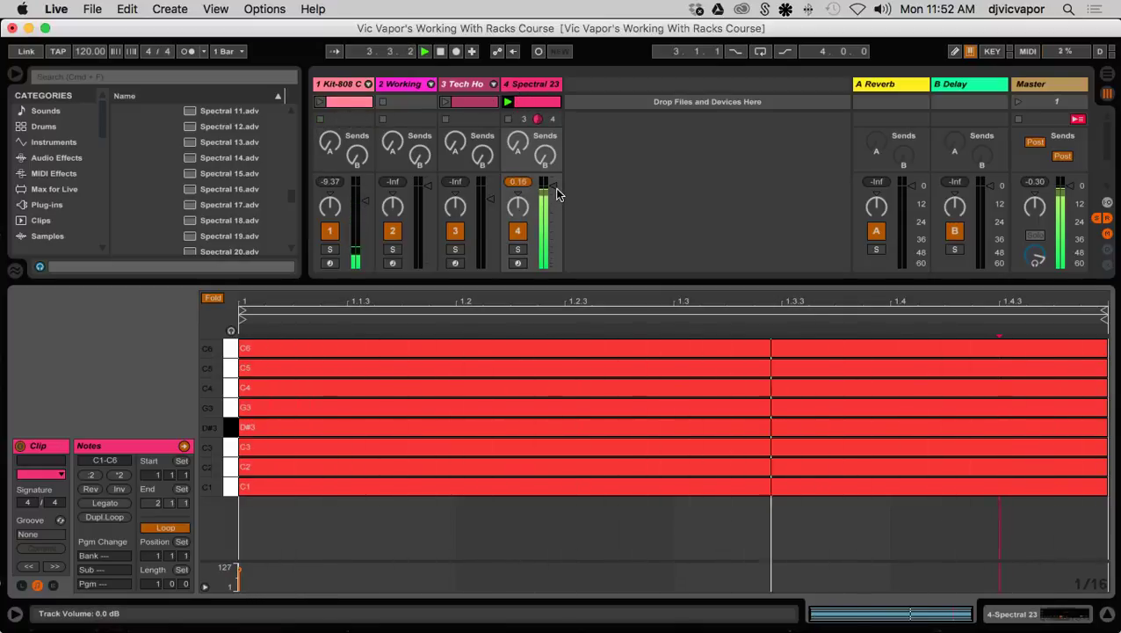
{"action": "left_click_drag", "start_coordinate": [554, 187], "coordinate": [553, 211]}
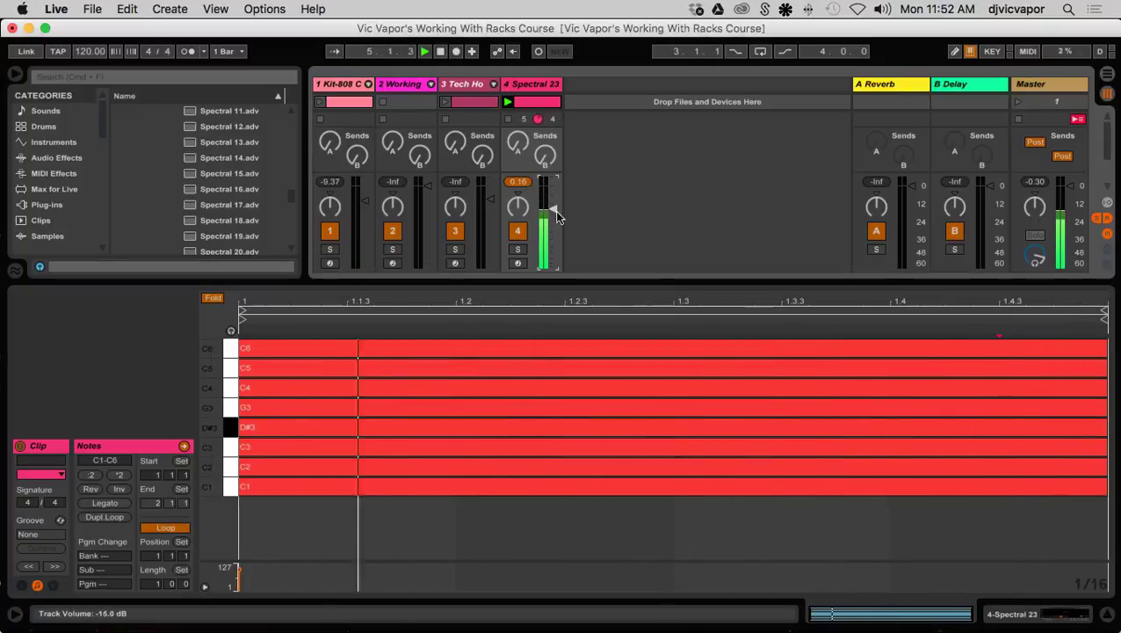
{"action": "left_click", "coordinate": [530, 85]}
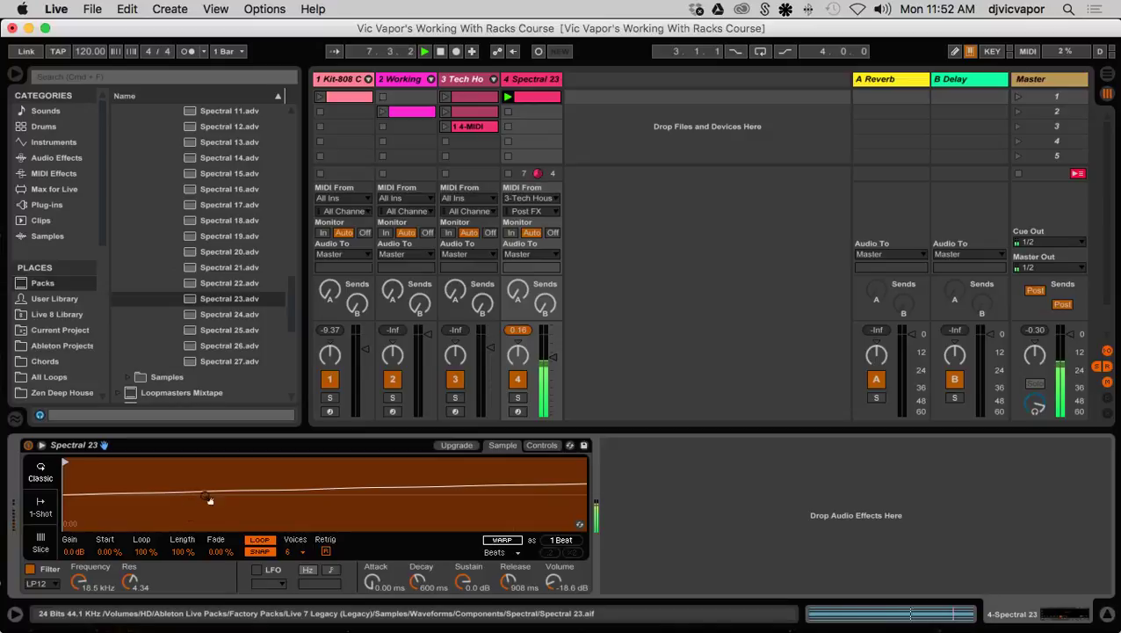
{"action": "left_click", "coordinate": [531, 99]}
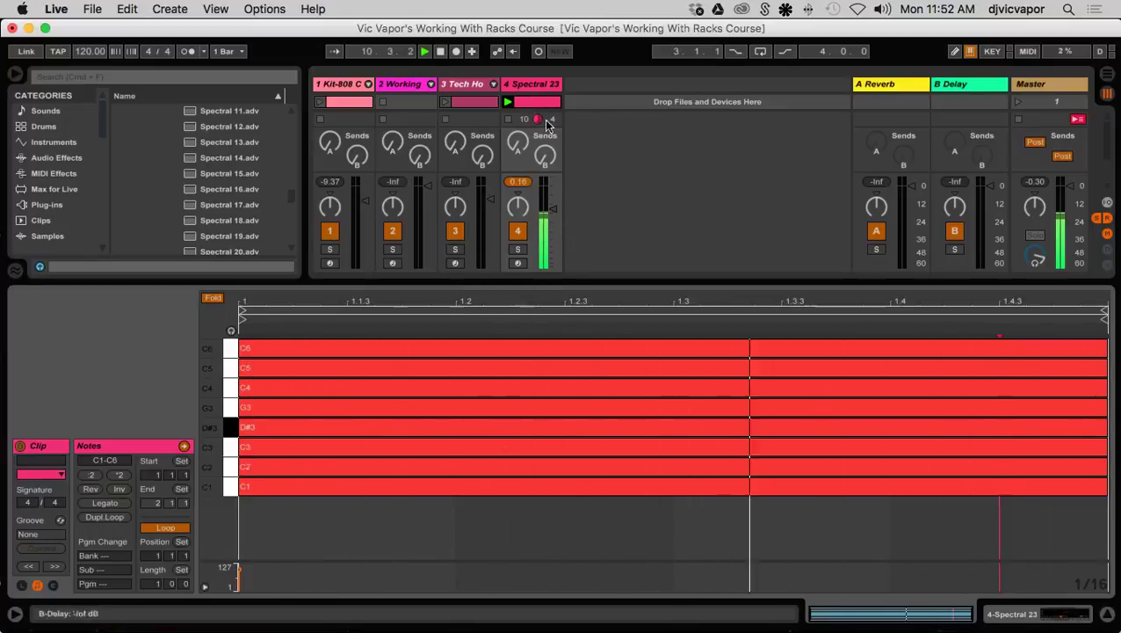
{"action": "left_click", "coordinate": [537, 87]}
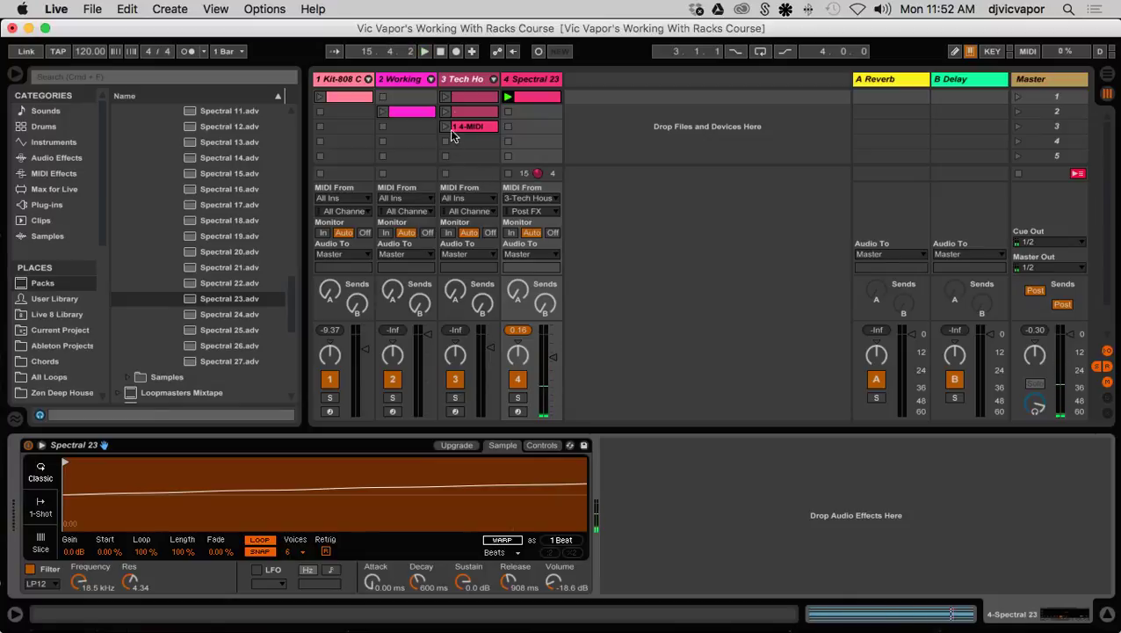
{"action": "left_click", "coordinate": [440, 55]}
Step: Find the Phaser among the audio effects and add it after the Spectral 23 instrument
{"action": "scroll", "coordinate": [148, 307], "scroll_direction": "up", "scroll_amount": 5}
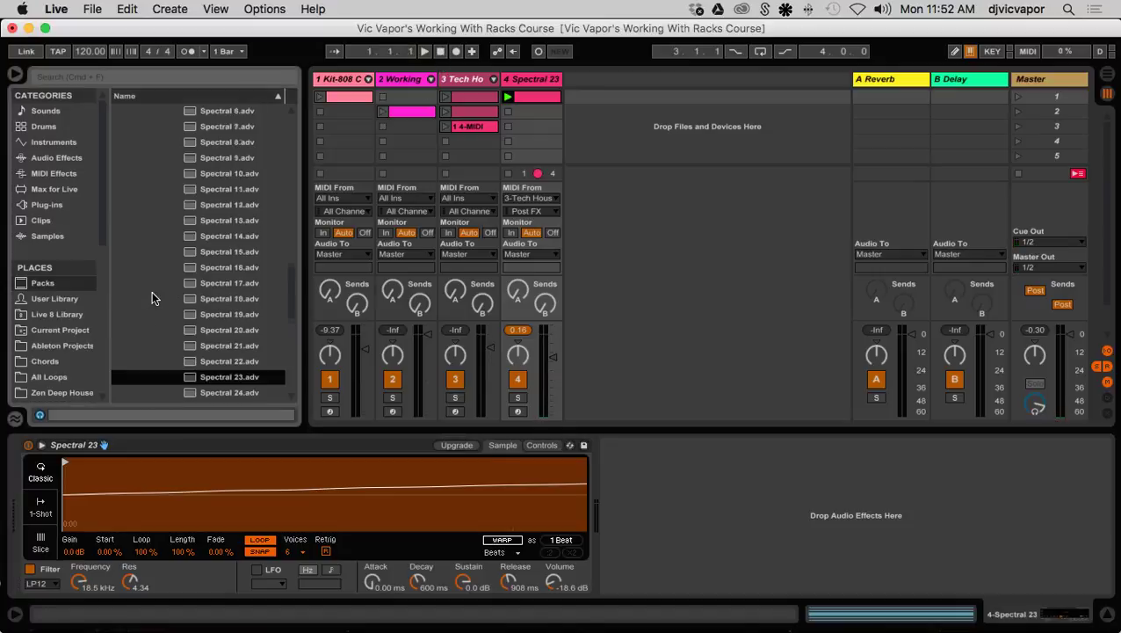
{"action": "left_click", "coordinate": [67, 159]}
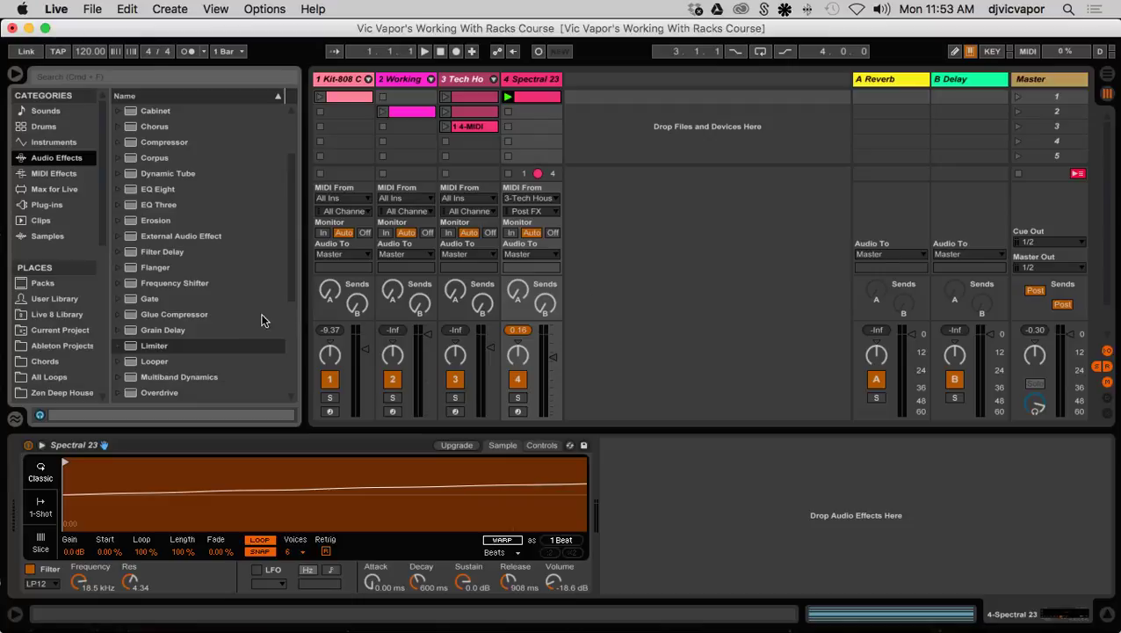
{"action": "scroll", "coordinate": [126, 224], "scroll_direction": "down", "scroll_amount": 5}
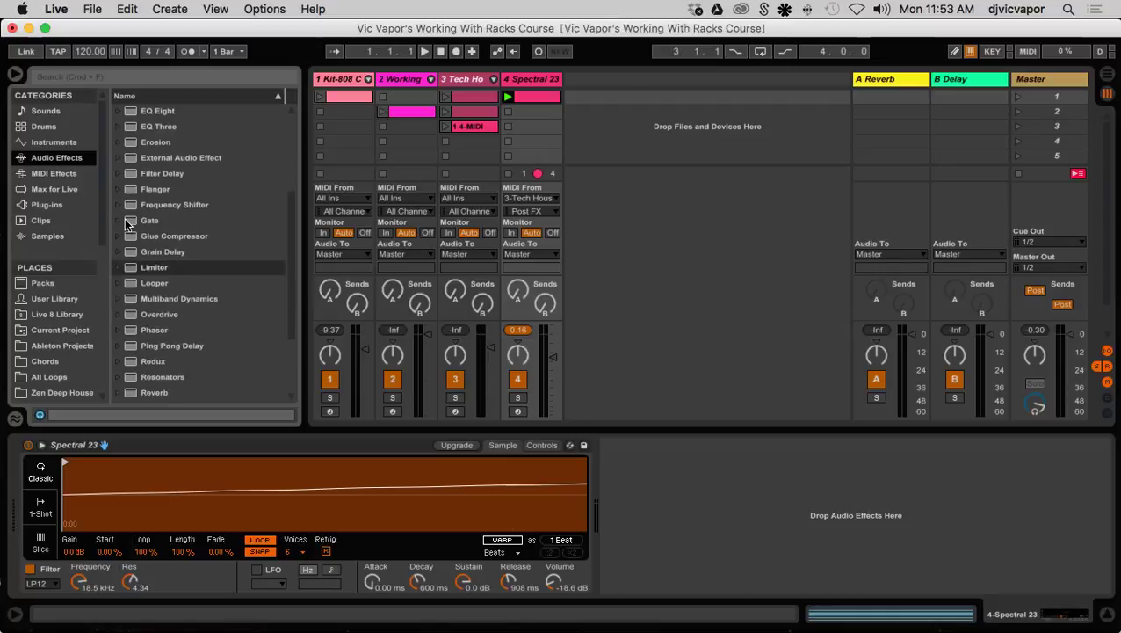
{"action": "left_click", "coordinate": [134, 331]}
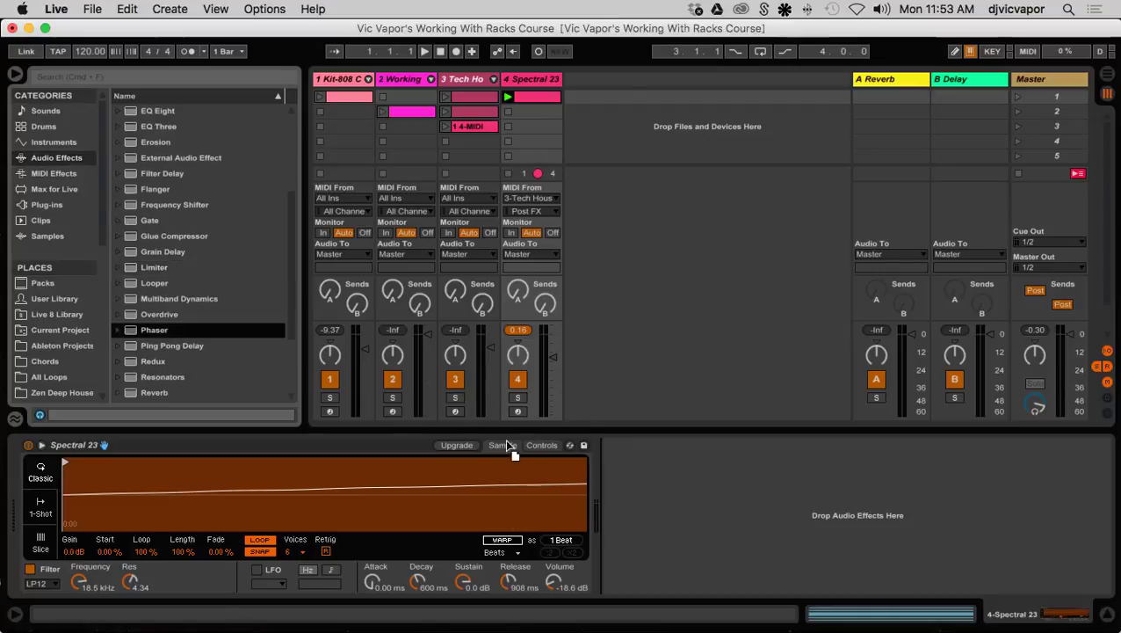
{"action": "key", "text": "Return"}
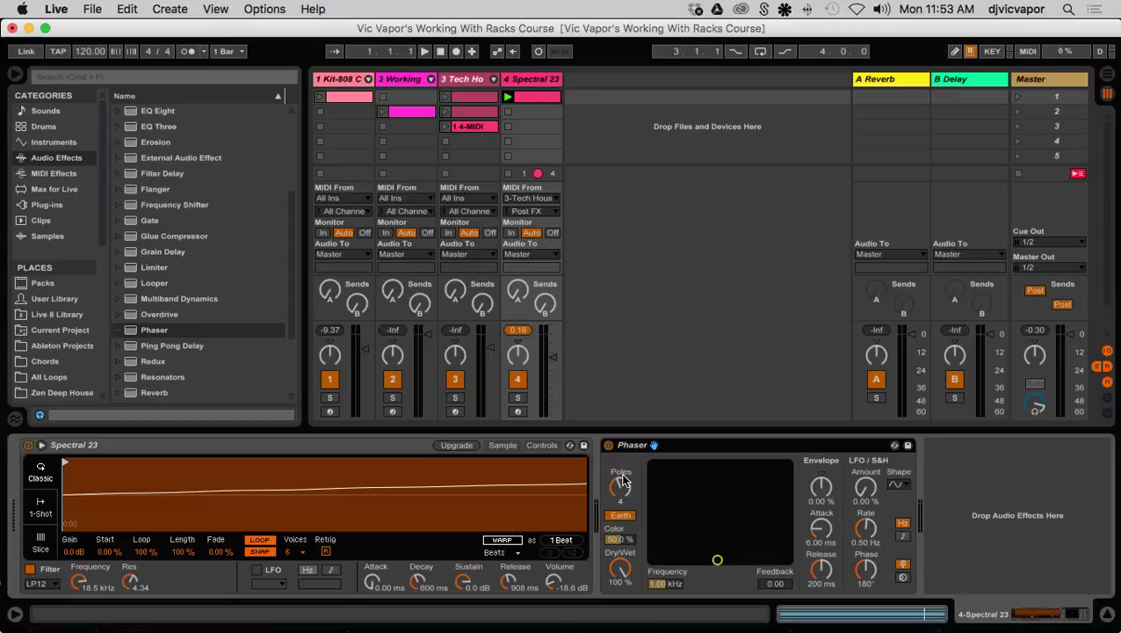
Step: Start playback and set the Phaser's frequency to about 1.01 kHz and feedback to about 0.80
{"action": "key", "text": "space"}
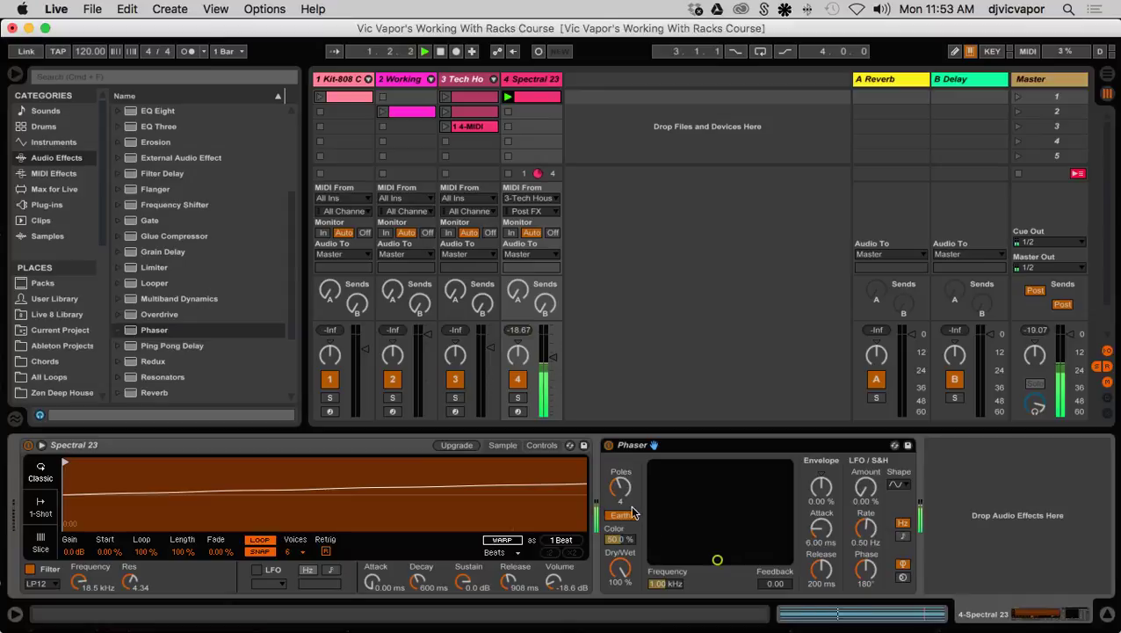
{"action": "left_click_drag", "start_coordinate": [717, 560], "coordinate": [712, 500]}
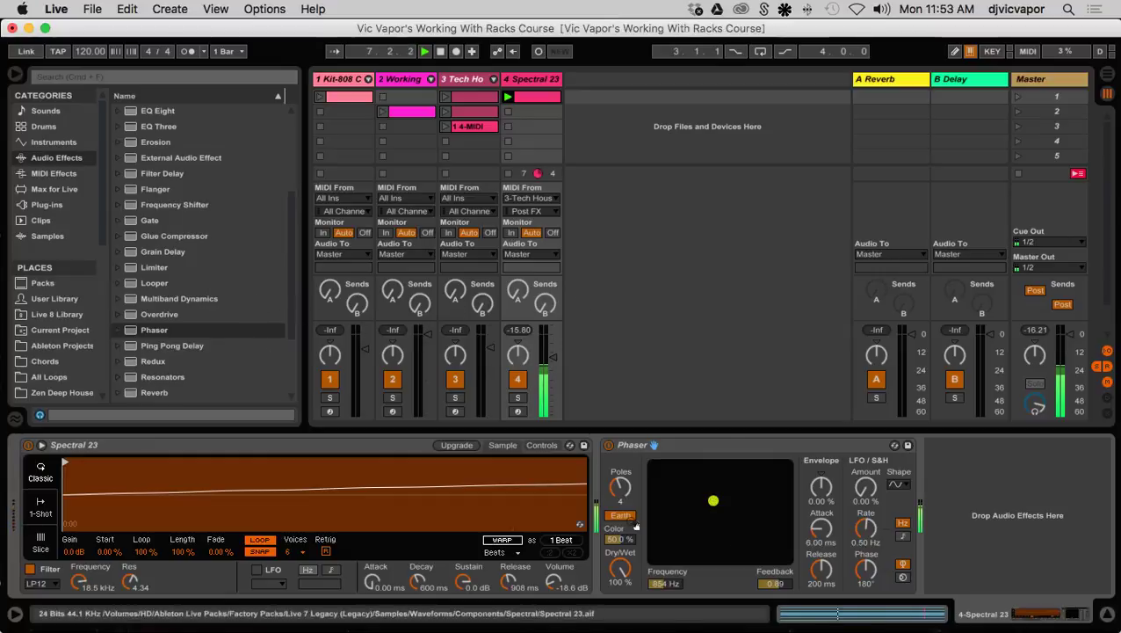
{"action": "left_click_drag", "start_coordinate": [714, 501], "coordinate": [717, 519]}
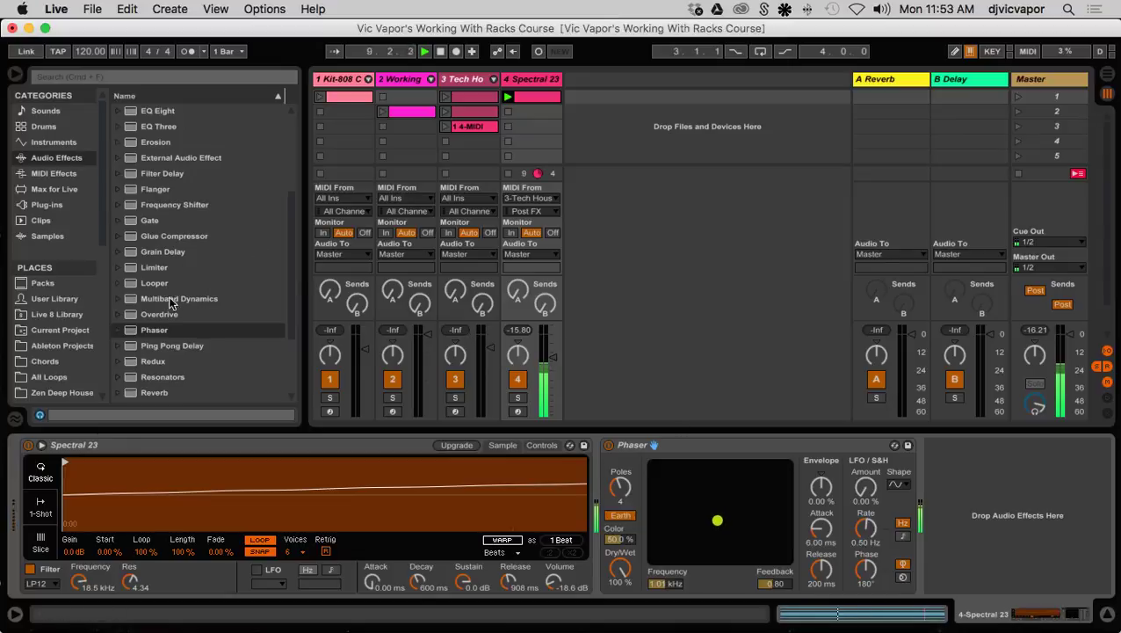
Step: Add an Auto Pan after the Phaser and set its Amount to about 75.4%
{"action": "left_click", "coordinate": [140, 332]}
{"action": "scroll", "coordinate": [141, 332], "scroll_direction": "down", "scroll_amount": 1}
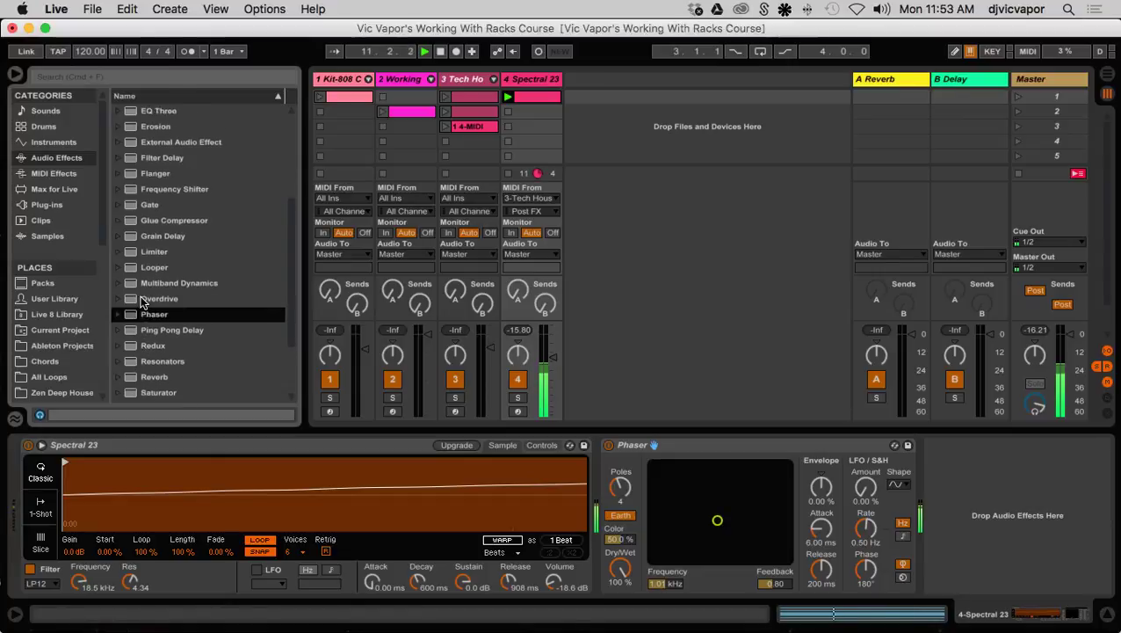
{"action": "scroll", "coordinate": [142, 301], "scroll_direction": "up", "scroll_amount": 6}
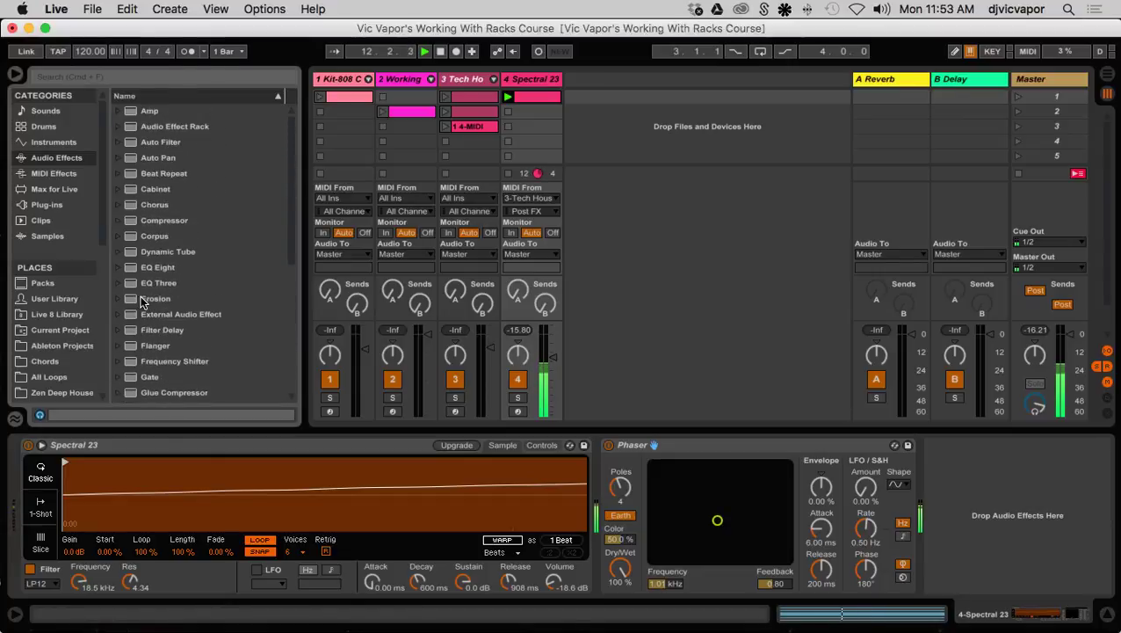
{"action": "left_click", "coordinate": [130, 159]}
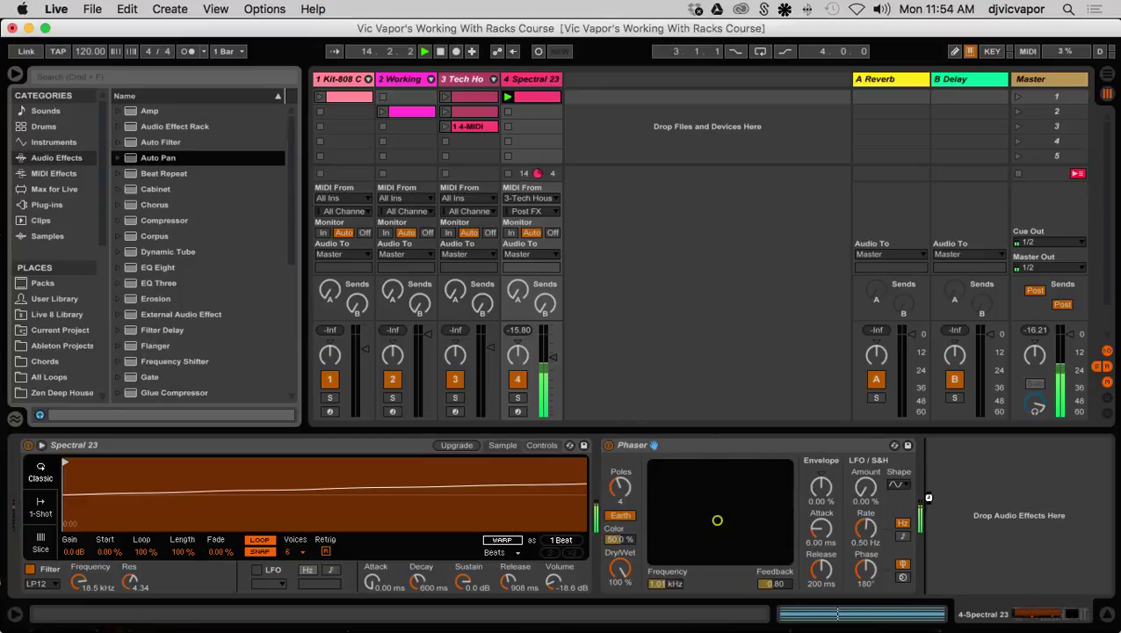
{"action": "left_click_drag", "start_coordinate": [929, 498], "coordinate": [931, 501]}
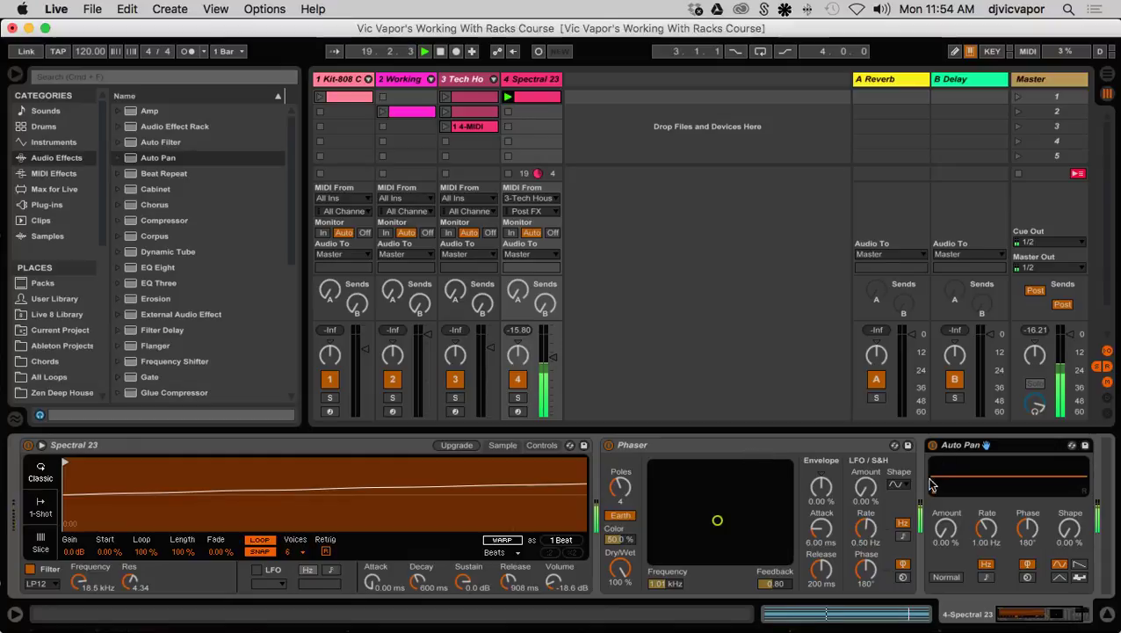
{"action": "left_click_drag", "start_coordinate": [945, 530], "coordinate": [945, 459]}
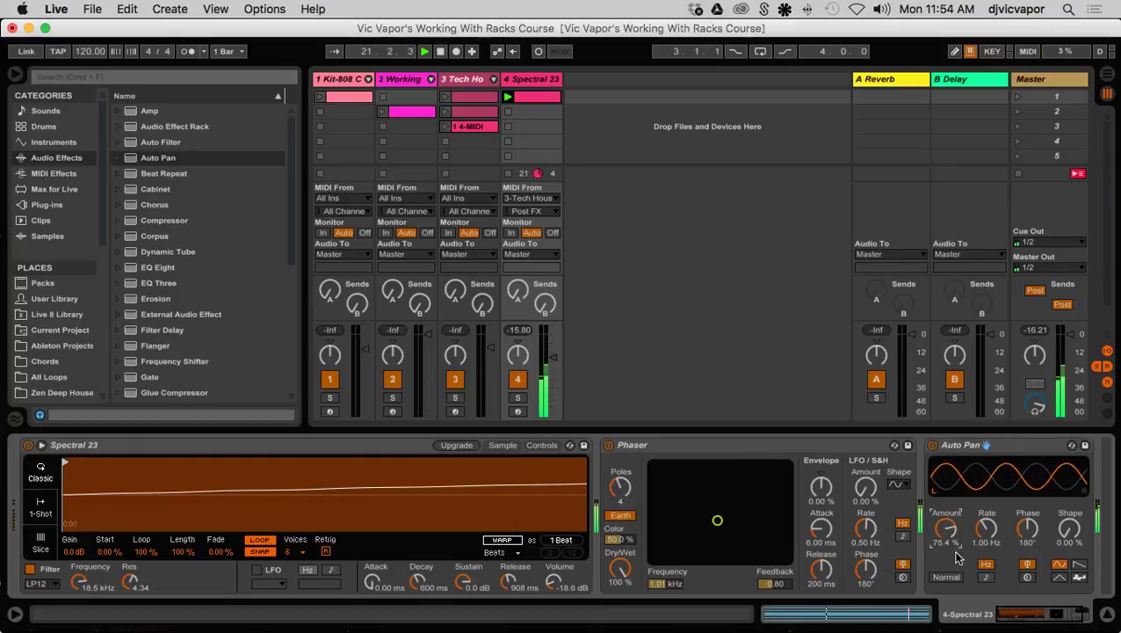
Step: Set the Phaser's frequency to about 343 Hz and its feedback to about 0.89
{"action": "left_click", "coordinate": [1008, 622]}
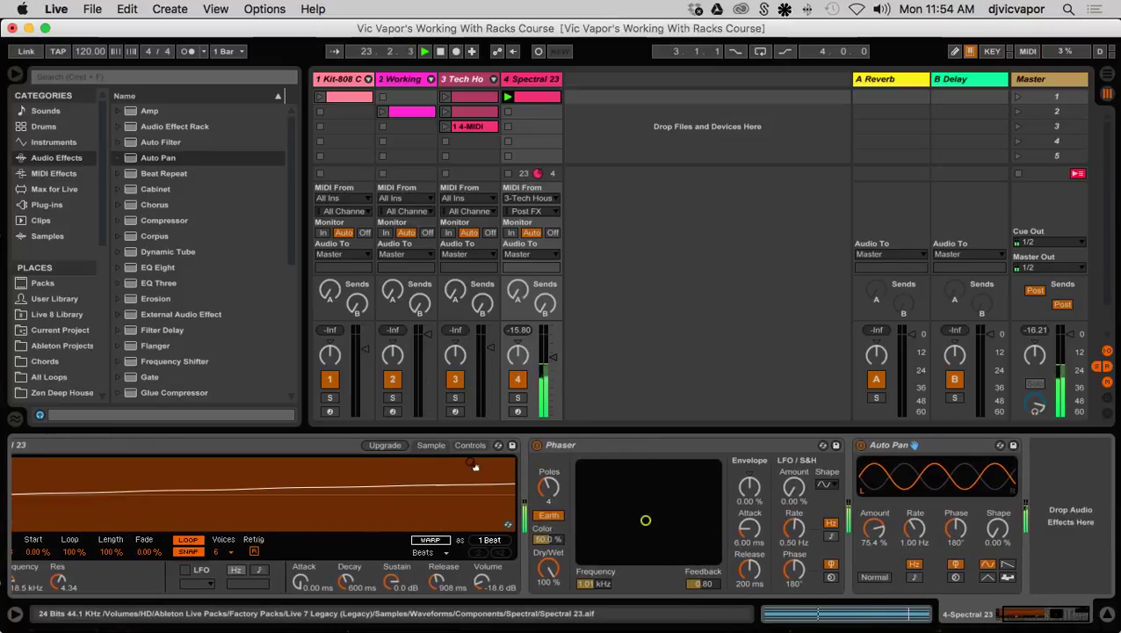
{"action": "left_click", "coordinate": [778, 444]}
{"action": "left_click", "coordinate": [899, 446]}
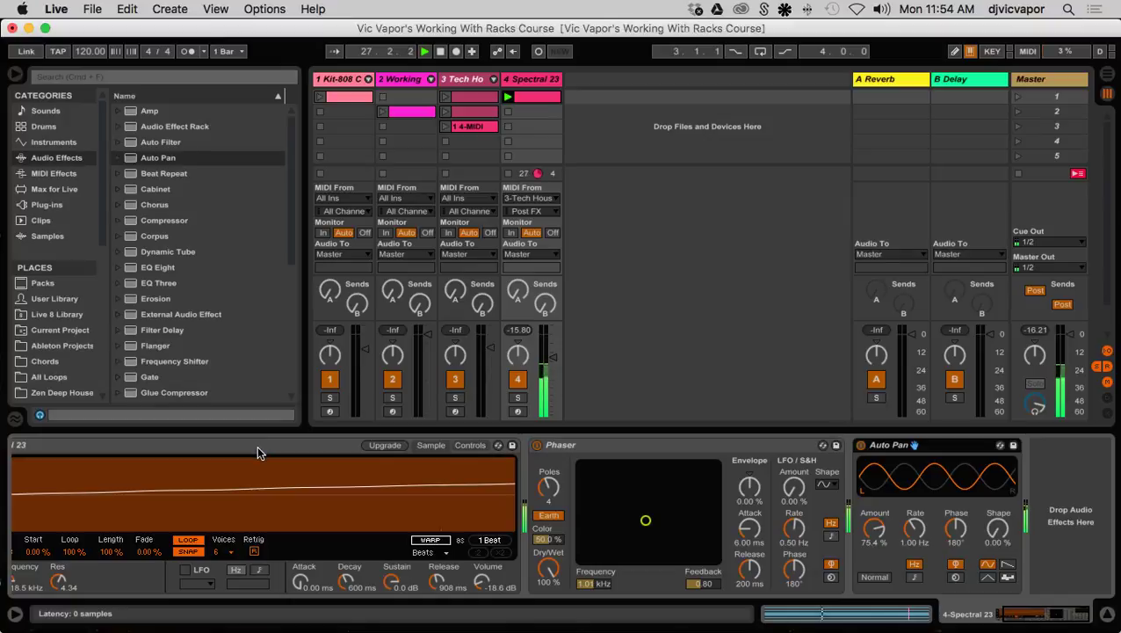
{"action": "scroll", "coordinate": [256, 444], "scroll_direction": "left", "scroll_amount": 3}
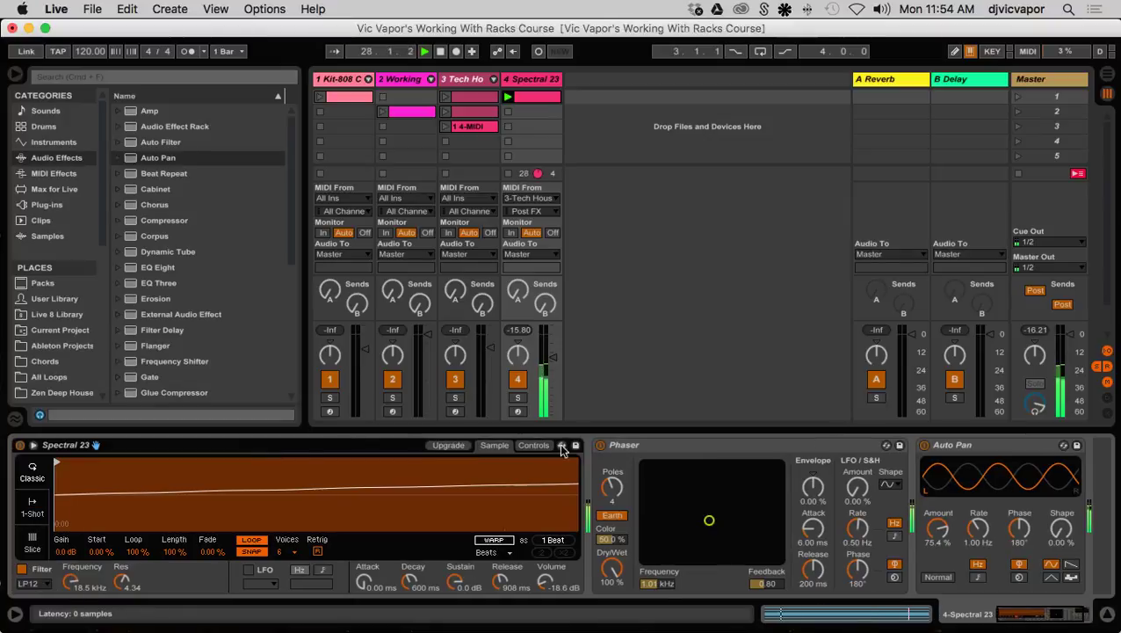
{"action": "left_click", "coordinate": [640, 446]}
{"action": "left_click", "coordinate": [949, 448]}
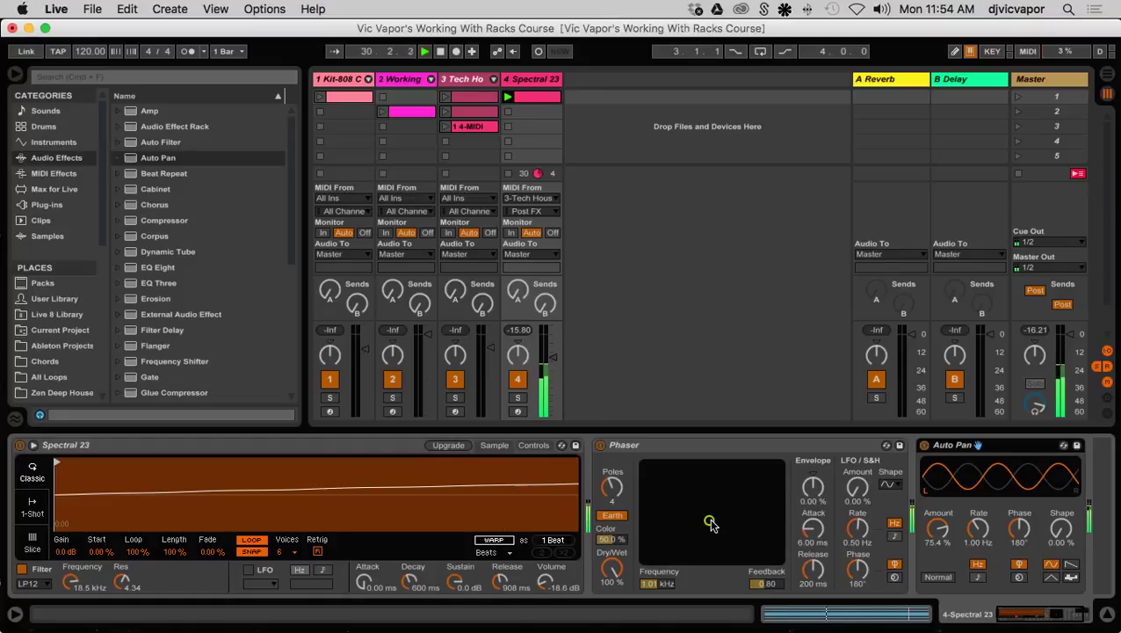
{"action": "left_click_drag", "start_coordinate": [710, 524], "coordinate": [683, 500]}
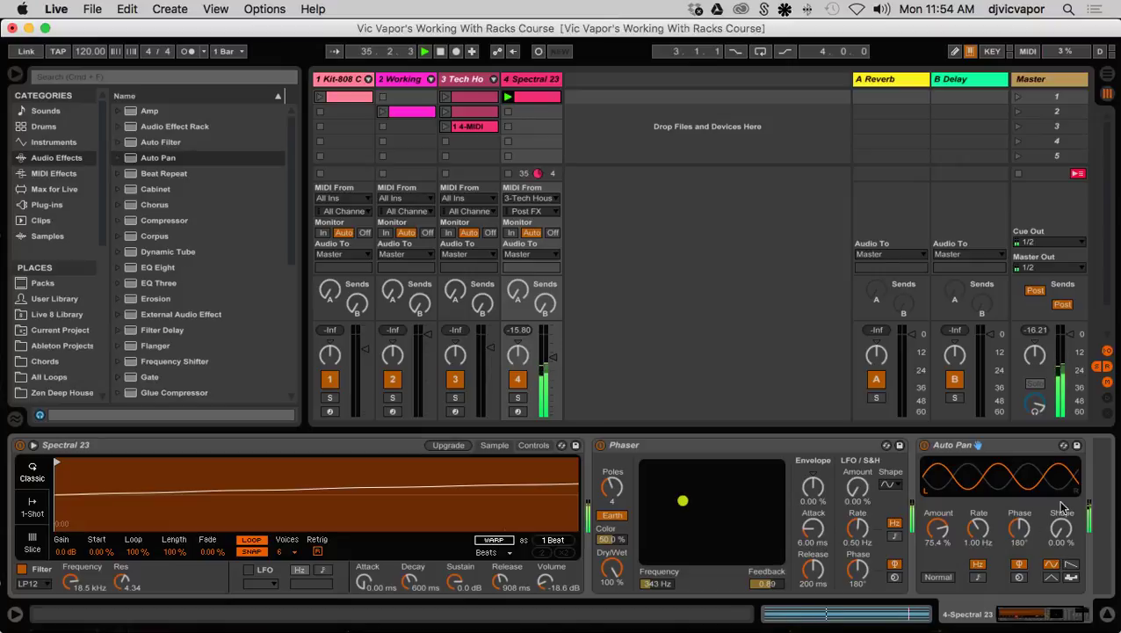
Step: Stop playback and delete the Auto Pan and the Phaser from the Spectral 23 track
{"action": "left_click", "coordinate": [1003, 447]}
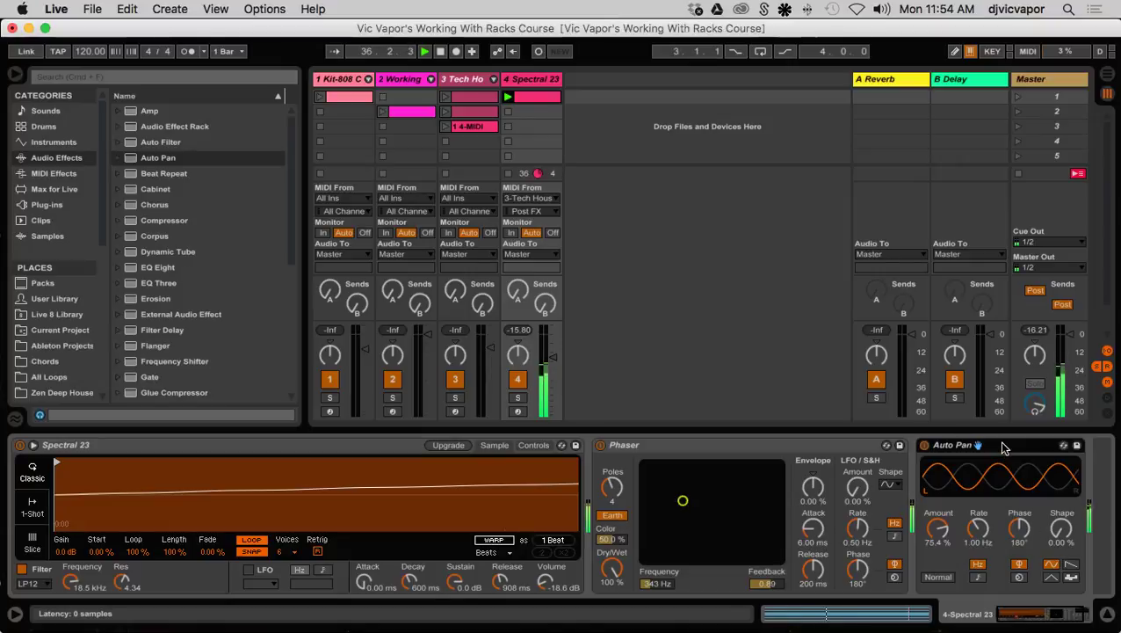
{"action": "key", "text": "space"}
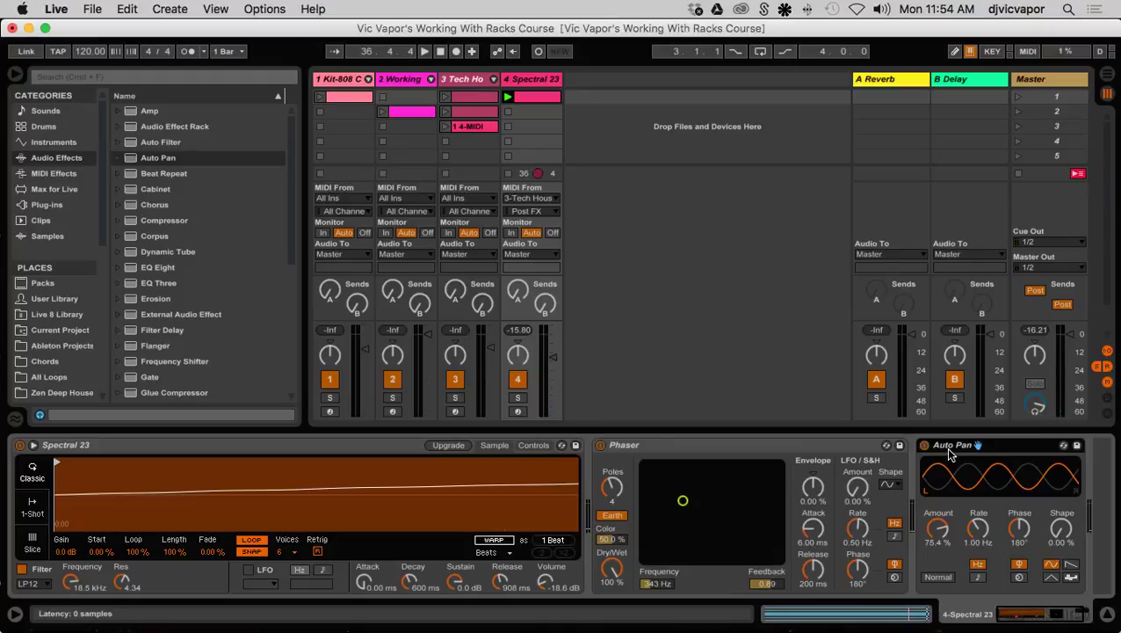
{"action": "key", "text": "Delete"}
{"action": "key", "text": "Delete"}
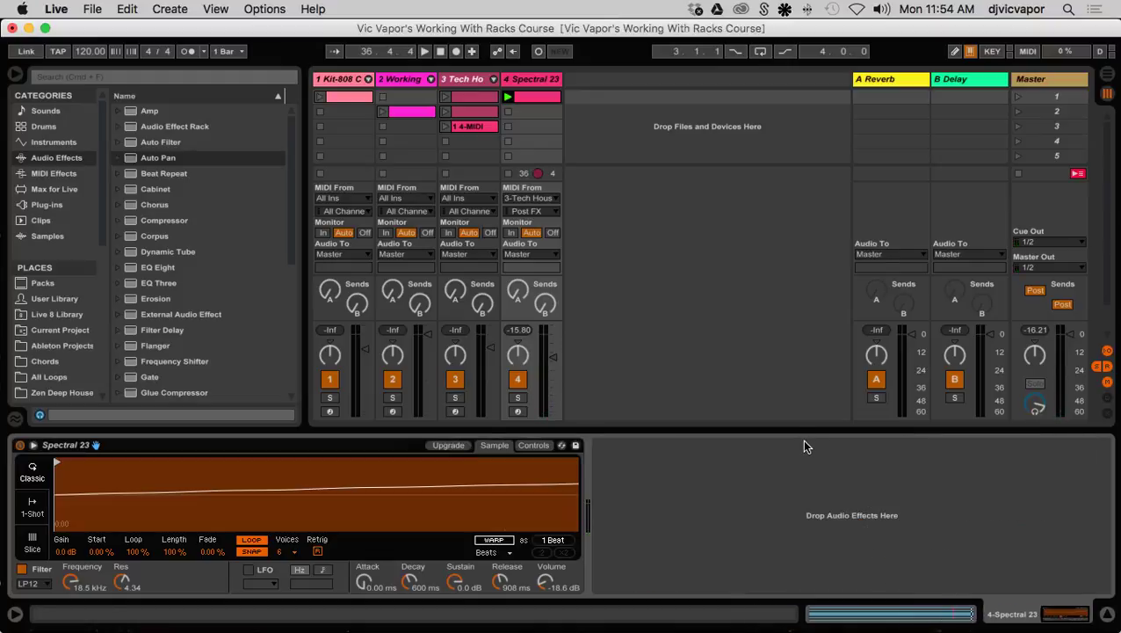
{"action": "left_click", "coordinate": [626, 280]}
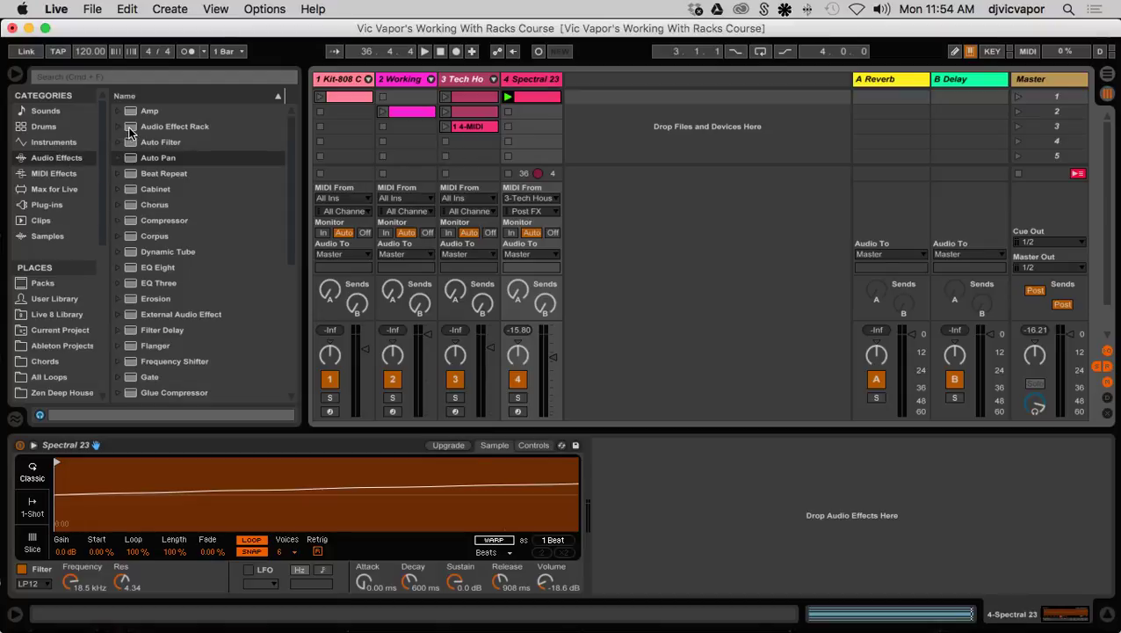
Step: Add an Audio Effect Rack after the Spectral 23 instrument and place a Phaser inside it
{"action": "mouse_move", "coordinate": [130, 124]}
{"action": "left_mouse_down"}
{"action": "mouse_move", "coordinate": [520, 402]}
{"action": "mouse_move", "coordinate": [598, 482]}
{"action": "left_mouse_up"}
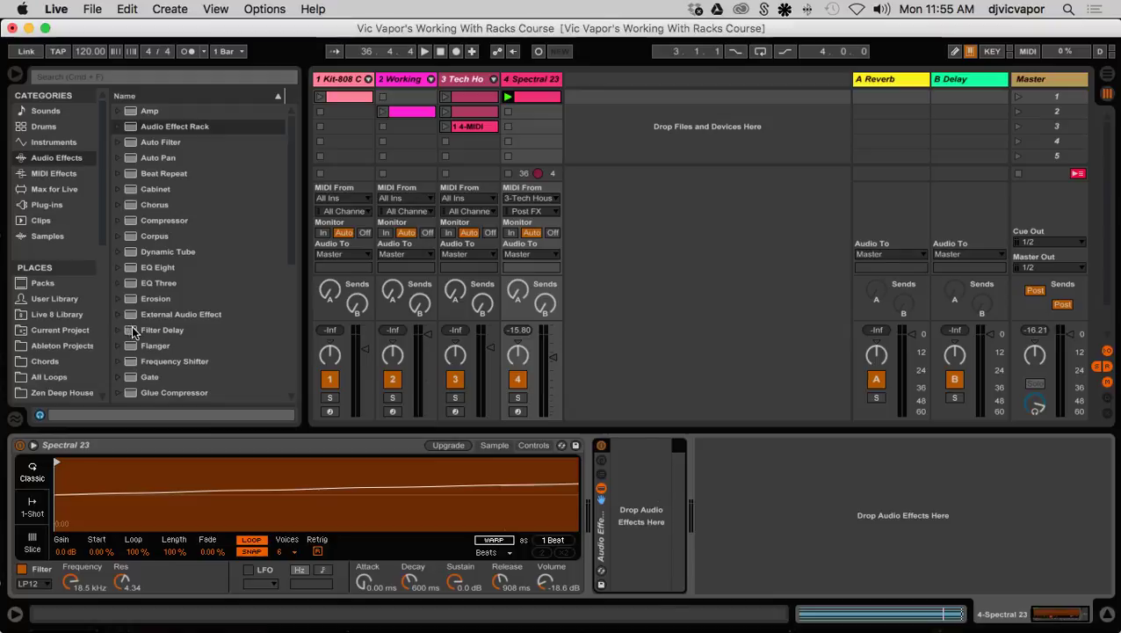
{"action": "scroll", "coordinate": [132, 334], "scroll_direction": "down", "scroll_amount": 5}
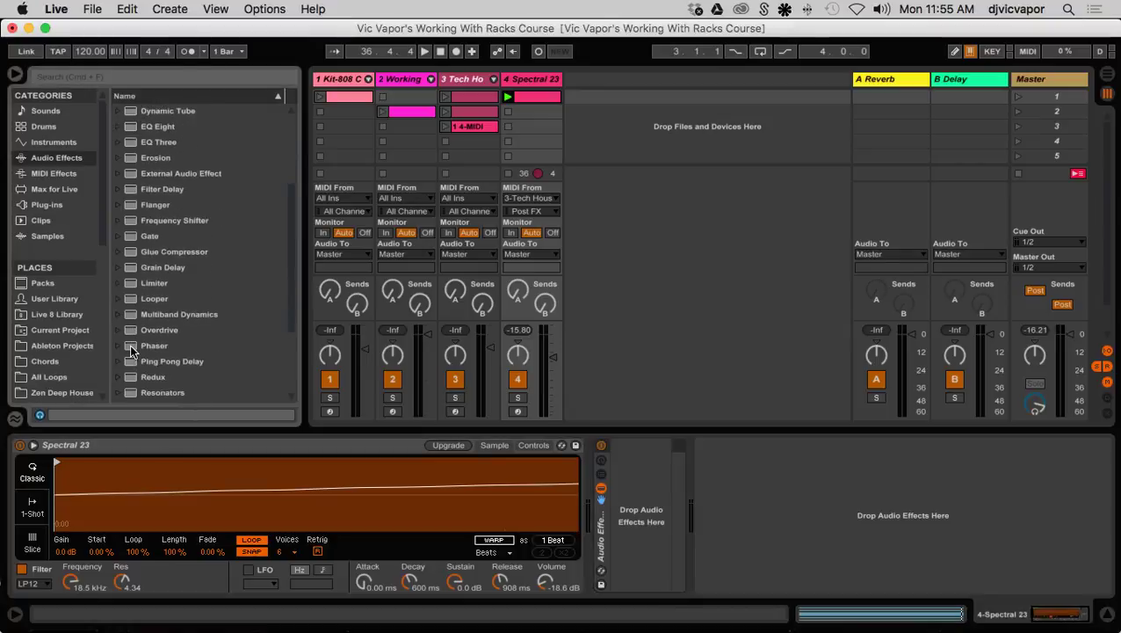
{"action": "left_click_drag", "start_coordinate": [131, 345], "coordinate": [641, 491]}
Step: Show the Audio Effect Rack's chain list and create a second, empty chain in it
{"action": "left_click", "coordinate": [601, 473]}
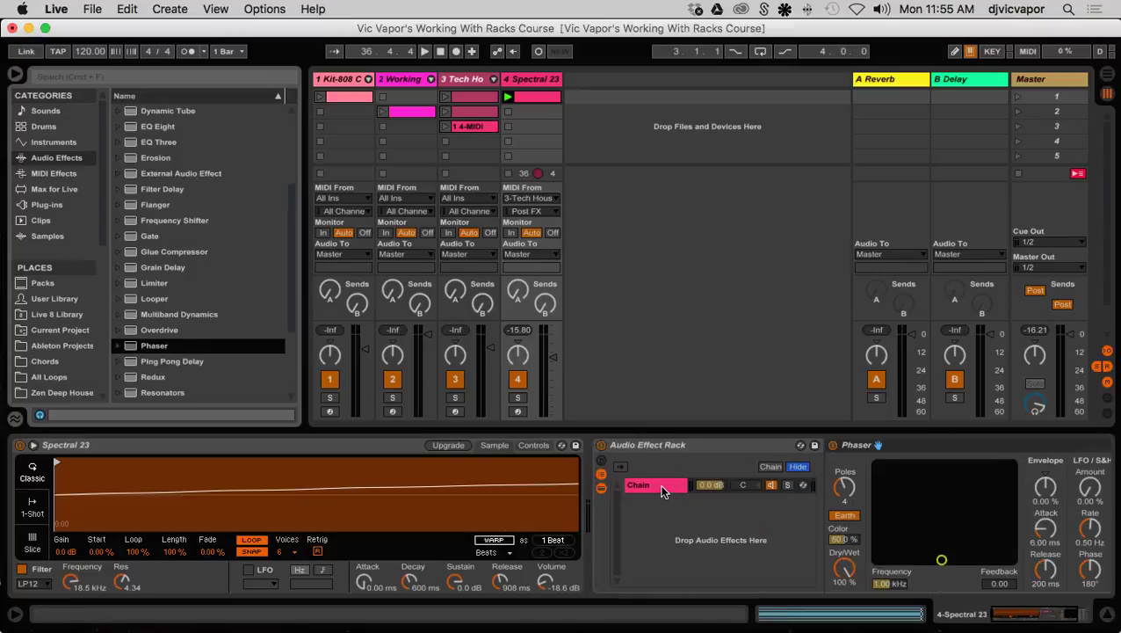
{"action": "right_click", "coordinate": [671, 505]}
{"action": "left_click", "coordinate": [680, 514]}
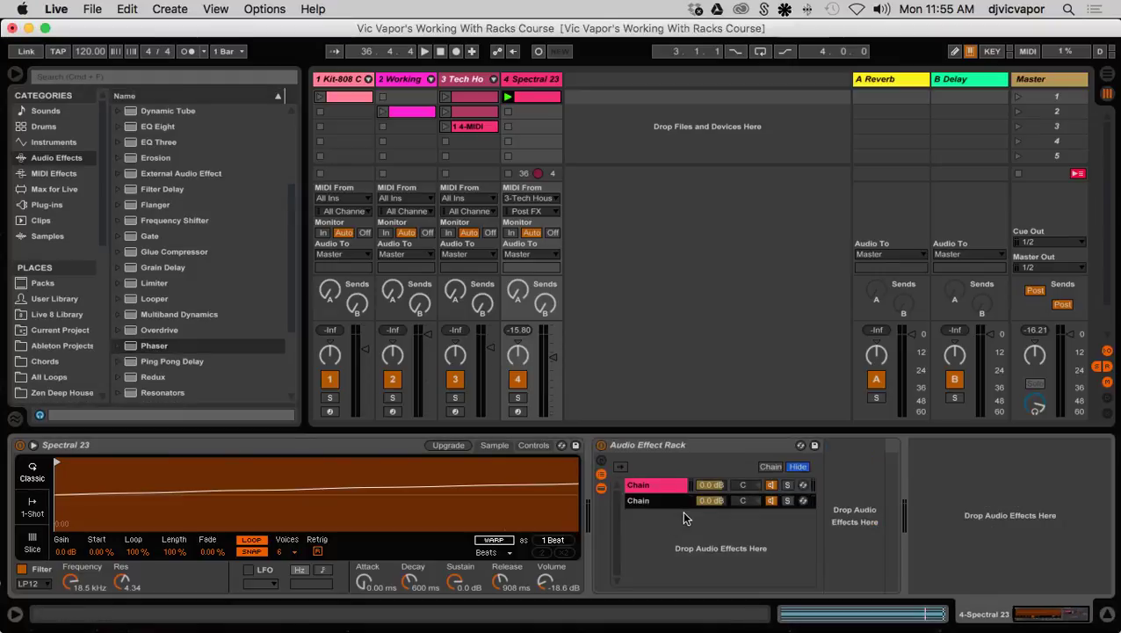
Step: Set the frequency of the first chain's Phaser to about 367 Hz and its feedback to about 0.90
{"action": "left_click", "coordinate": [672, 494]}
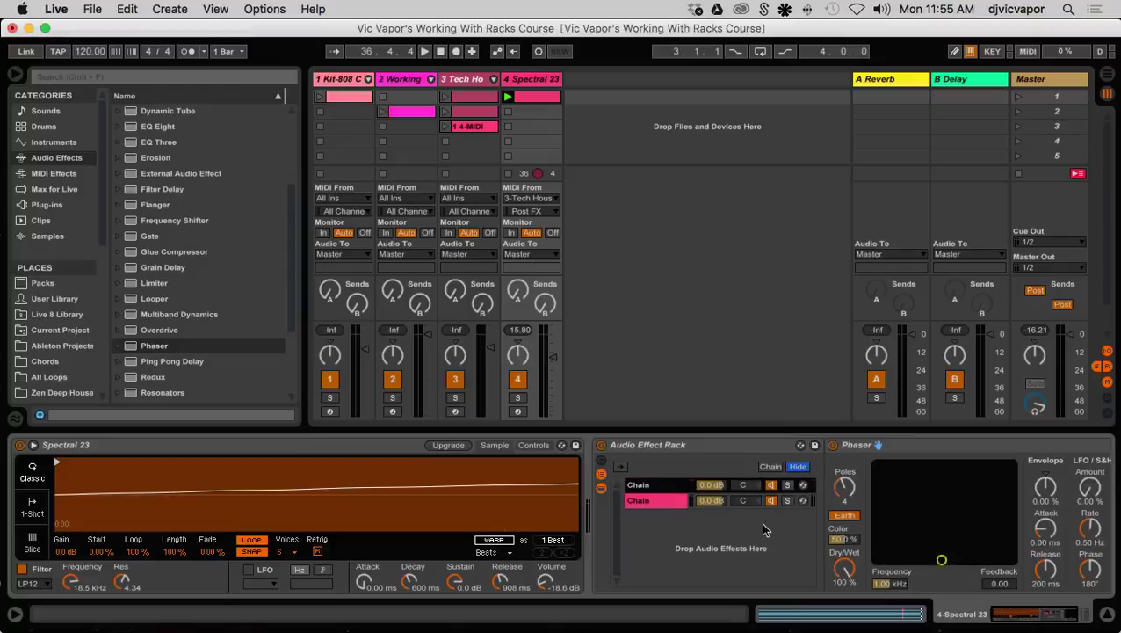
{"action": "left_click_drag", "start_coordinate": [942, 560], "coordinate": [917, 497]}
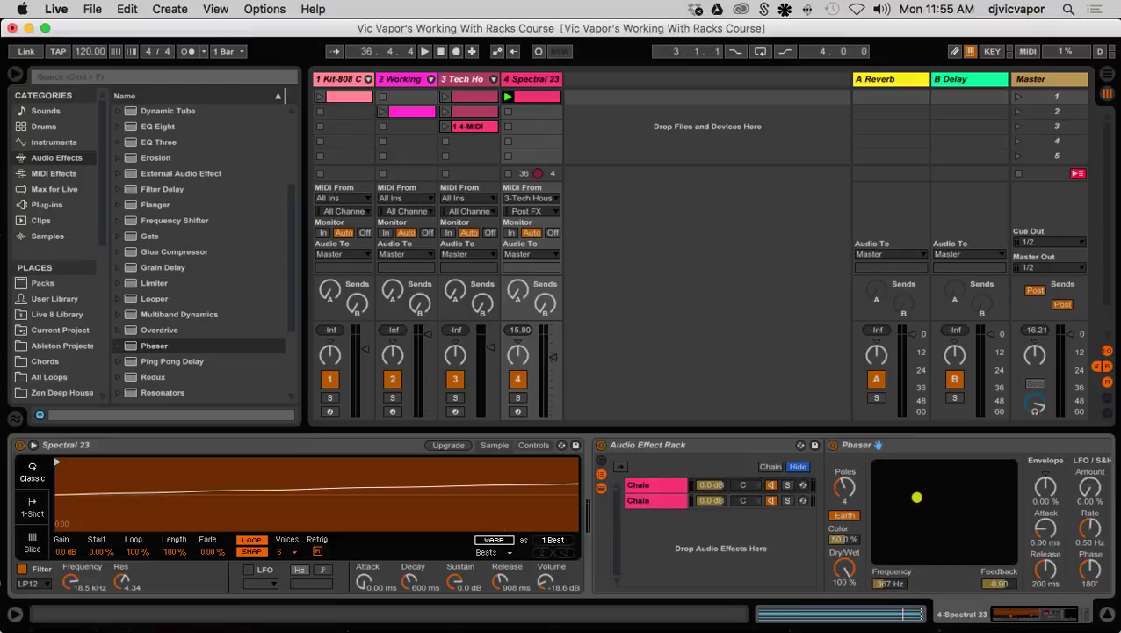
Step: Add an Auto Pan to the rack's second chain and set its Amount to about 59.5%
{"action": "left_click", "coordinate": [672, 497]}
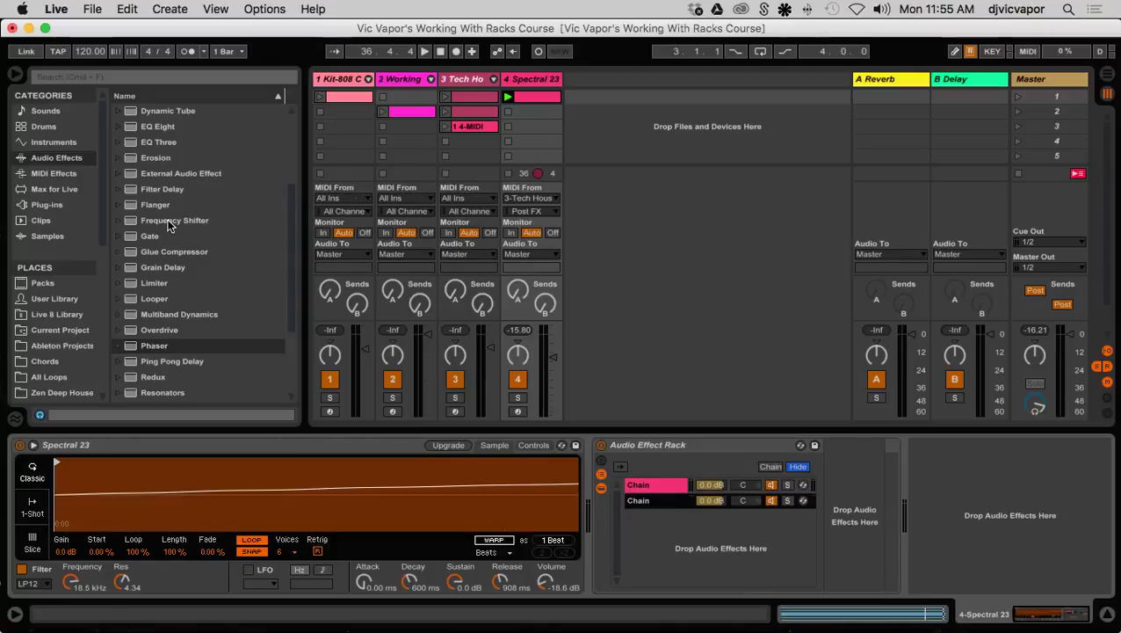
{"action": "scroll", "coordinate": [168, 226], "scroll_direction": "up", "scroll_amount": 3}
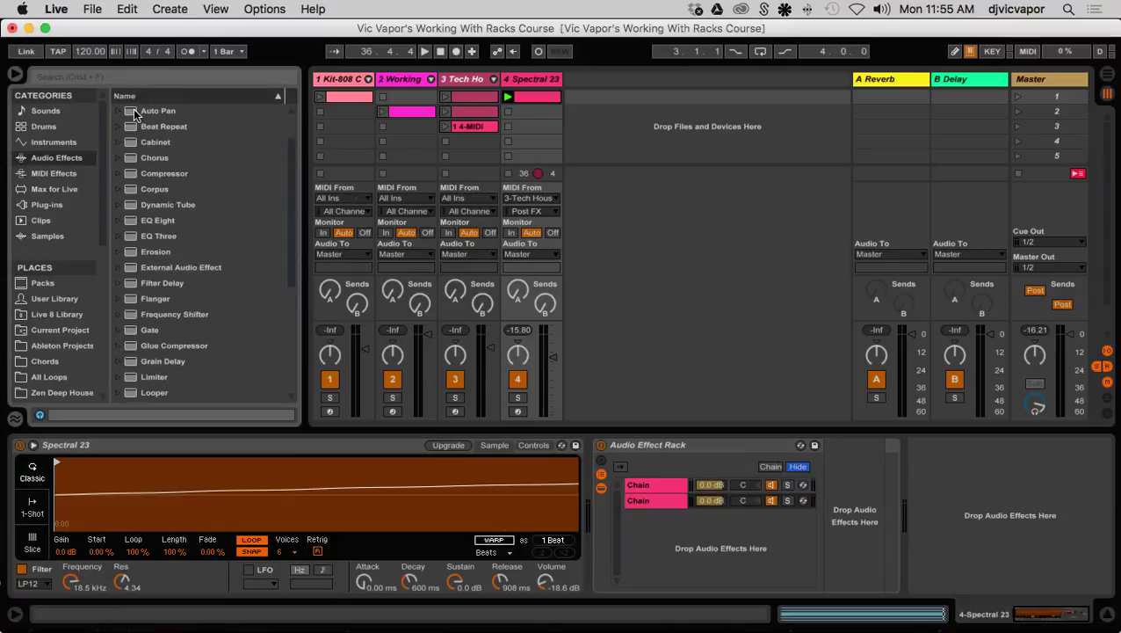
{"action": "left_click_drag", "start_coordinate": [136, 114], "coordinate": [682, 497]}
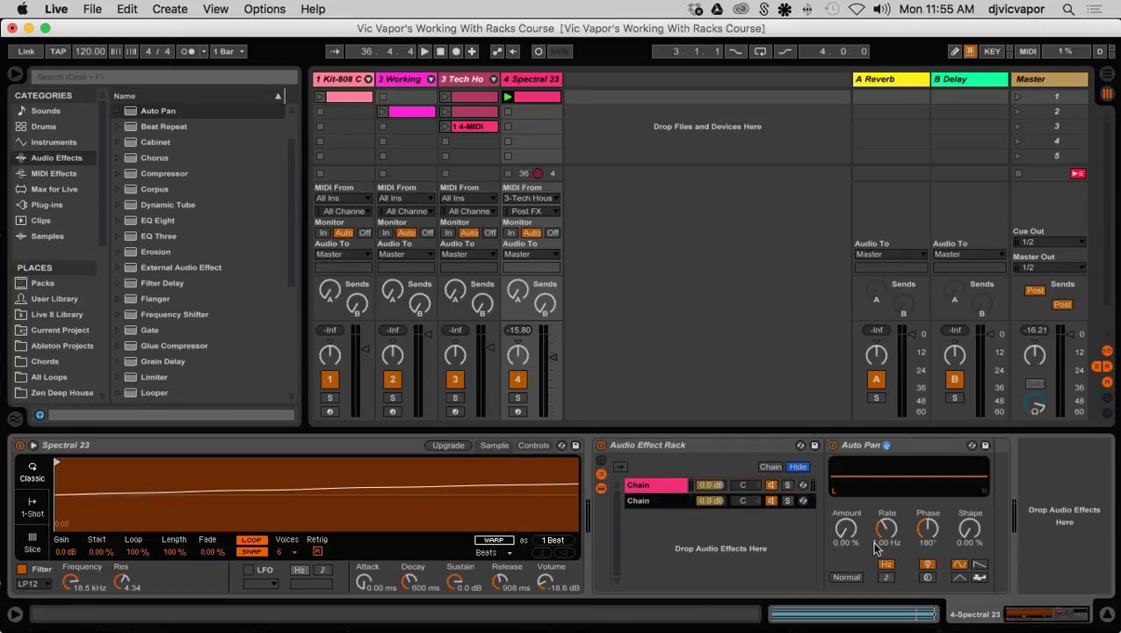
{"action": "left_click_drag", "start_coordinate": [845, 529], "coordinate": [846, 494]}
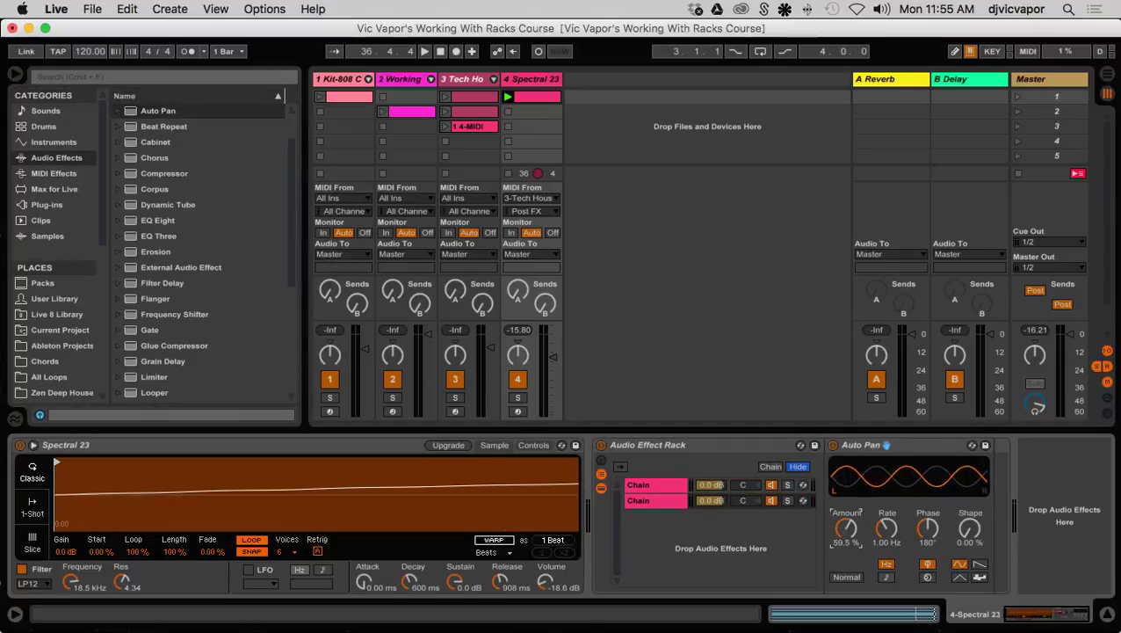
Step: During playback, set the Auto Pan's Amount to about 48.4% and the Phaser to about 3.91 kHz with feedback of about 0.71
{"action": "left_click", "coordinate": [663, 484]}
{"action": "left_click", "coordinate": [663, 500]}
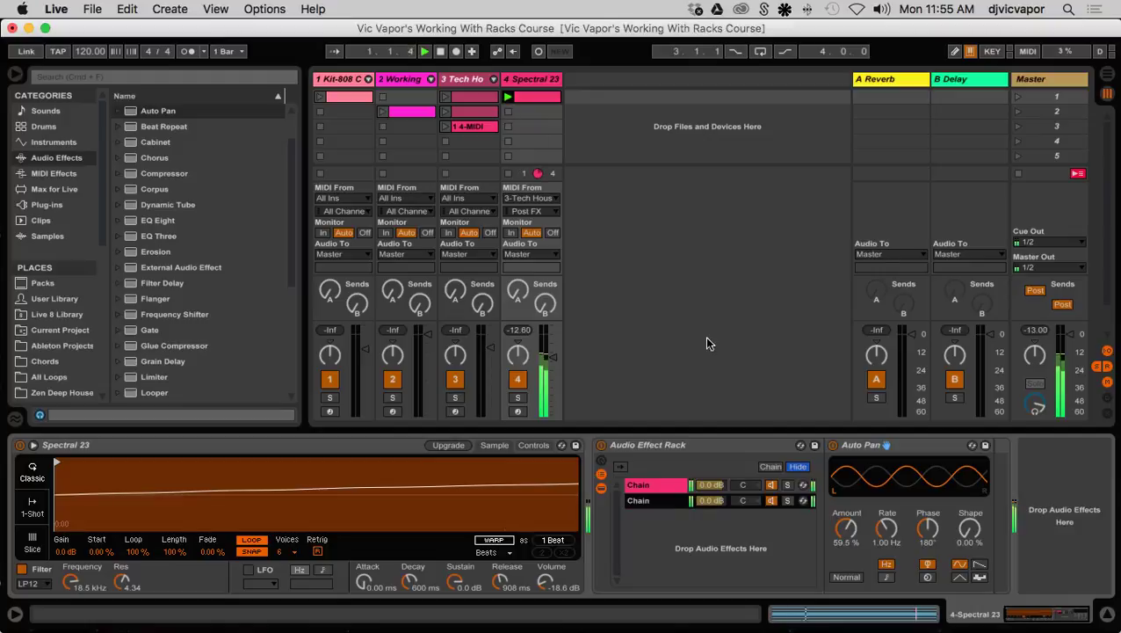
{"action": "left_click_drag", "start_coordinate": [830, 525], "coordinate": [829, 518]}
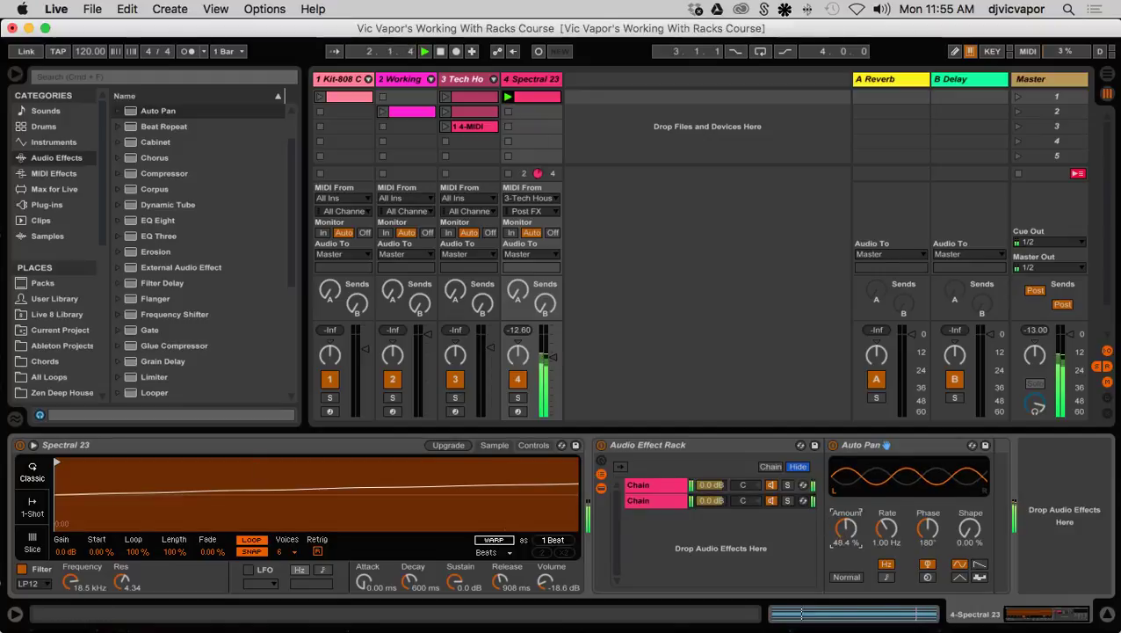
{"action": "left_click", "coordinate": [673, 485]}
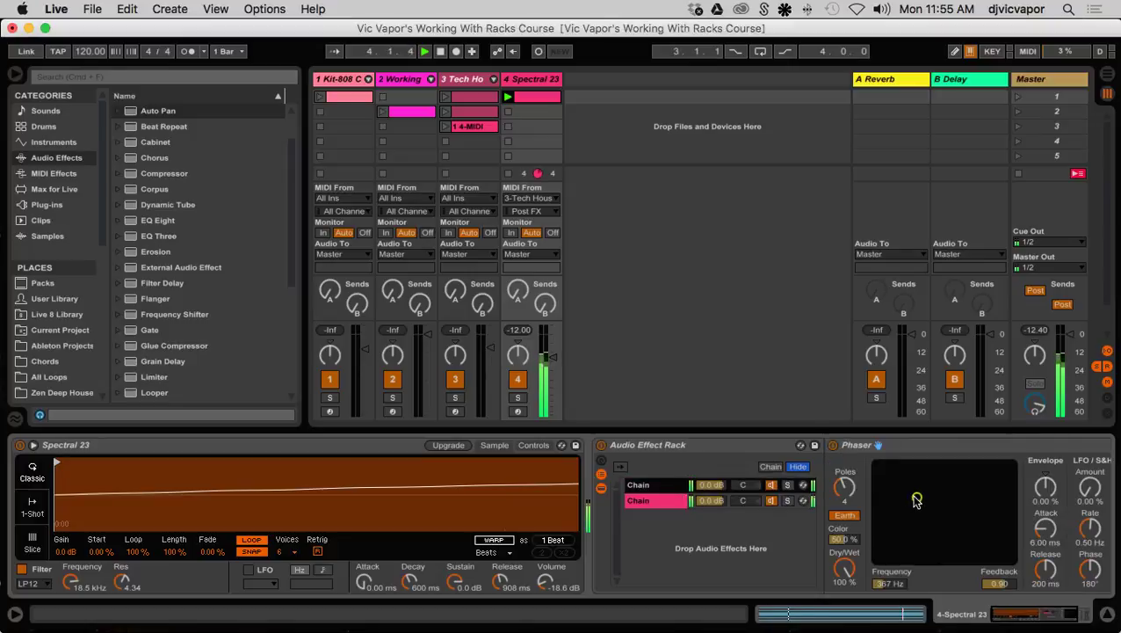
{"action": "left_click_drag", "start_coordinate": [917, 497], "coordinate": [975, 535]}
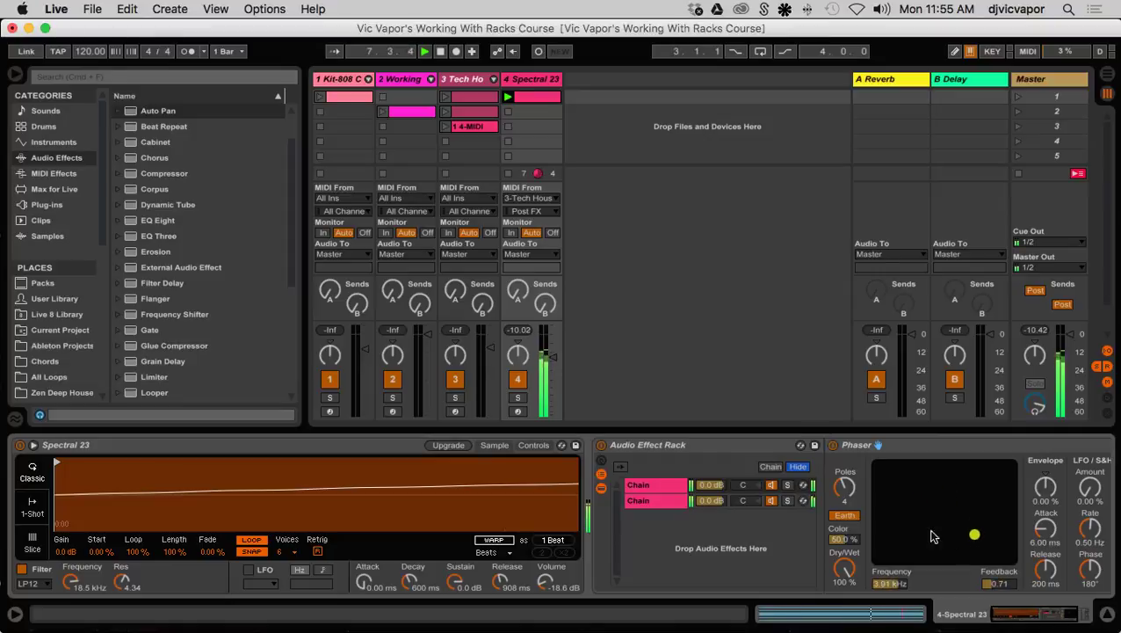
Step: Set the second chain's Auto Pan to an Amount of about 65.1% and a Rate of about 1.48 Hz
{"action": "left_click", "coordinate": [674, 493]}
{"action": "key", "text": "super+a"}
{"action": "left_click_drag", "start_coordinate": [886, 528], "coordinate": [845, 540]}
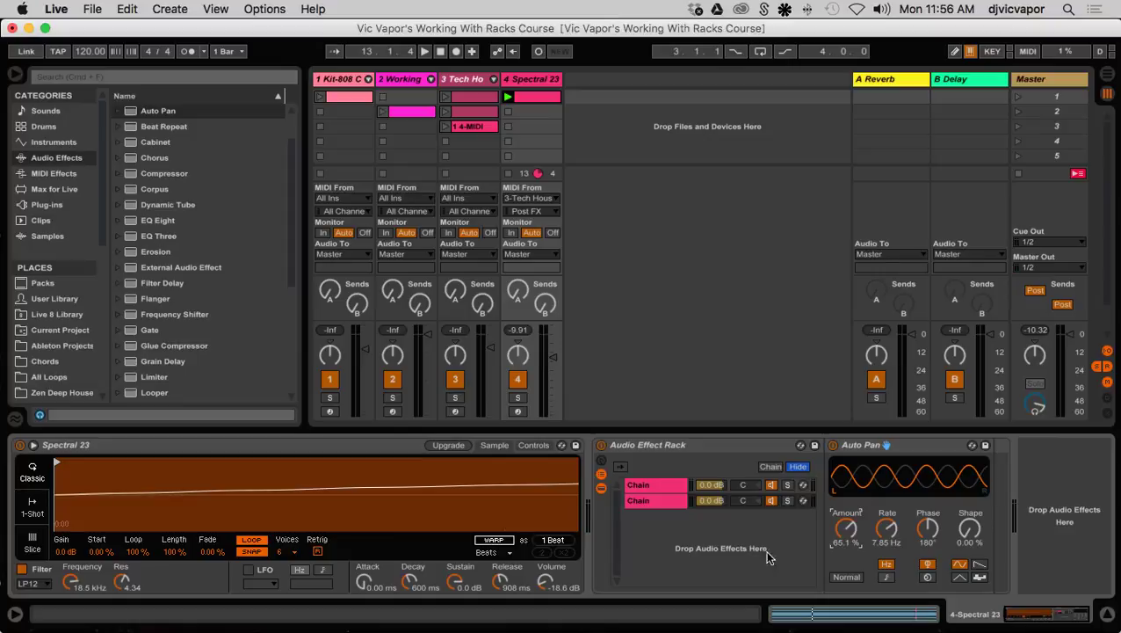
{"action": "left_click_drag", "start_coordinate": [887, 528], "coordinate": [887, 576]}
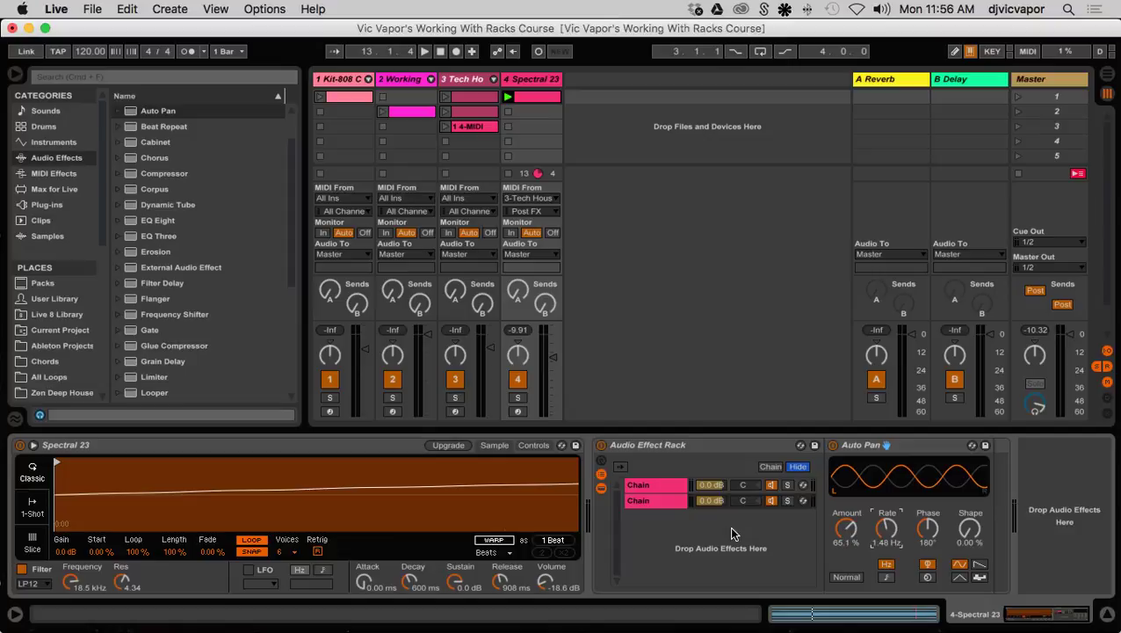
Step: Set the first chain's Phaser to about 1.05 kHz with feedback of about 0.59 during playback, and stop playback
{"action": "left_click", "coordinate": [677, 493]}
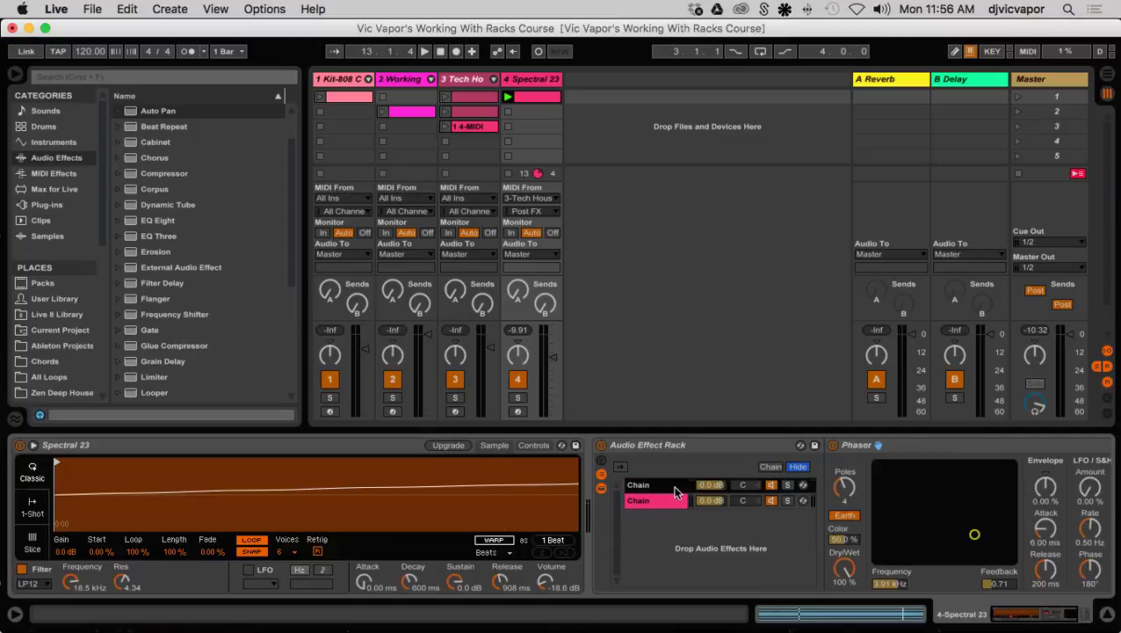
{"action": "left_click", "coordinate": [974, 534]}
{"action": "left_click_drag", "start_coordinate": [975, 534], "coordinate": [943, 546]}
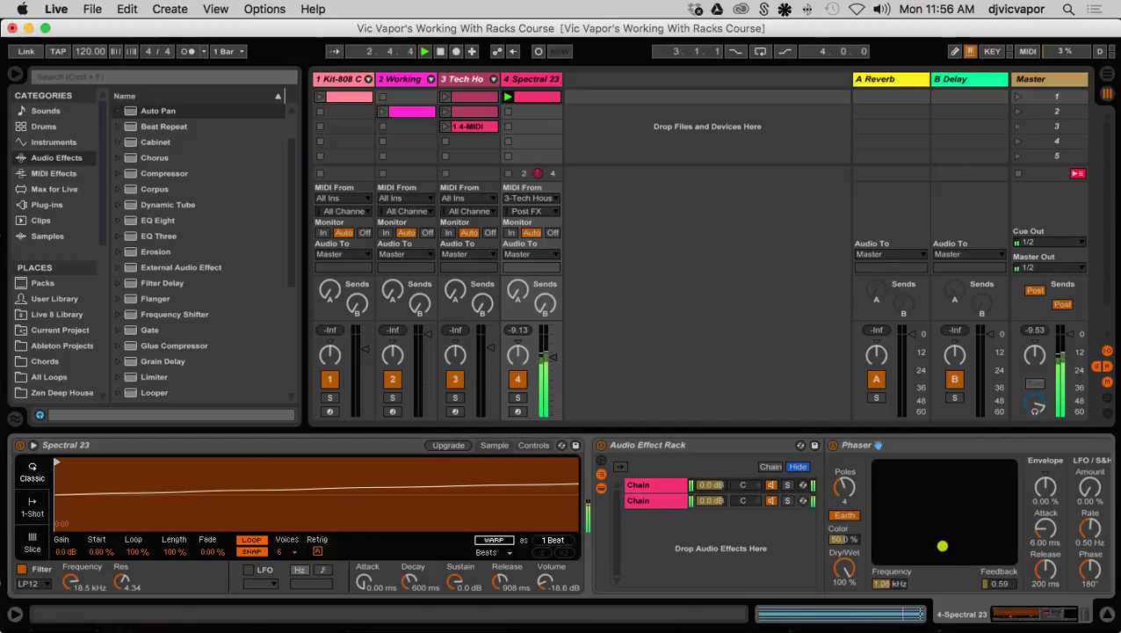
{"action": "key", "text": "space"}
Step: Rename the rack's first chain to Phaser and its second chain to Autopan
{"action": "left_click", "coordinate": [671, 484]}
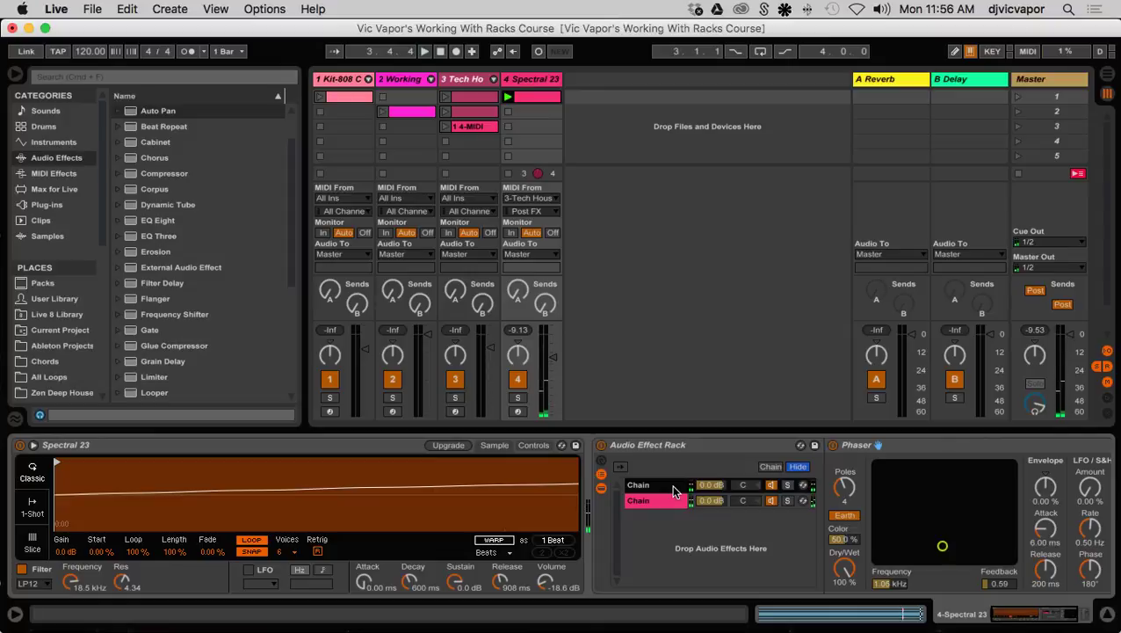
{"action": "key", "text": "super+r"}
{"action": "type", "text": "Ph"}
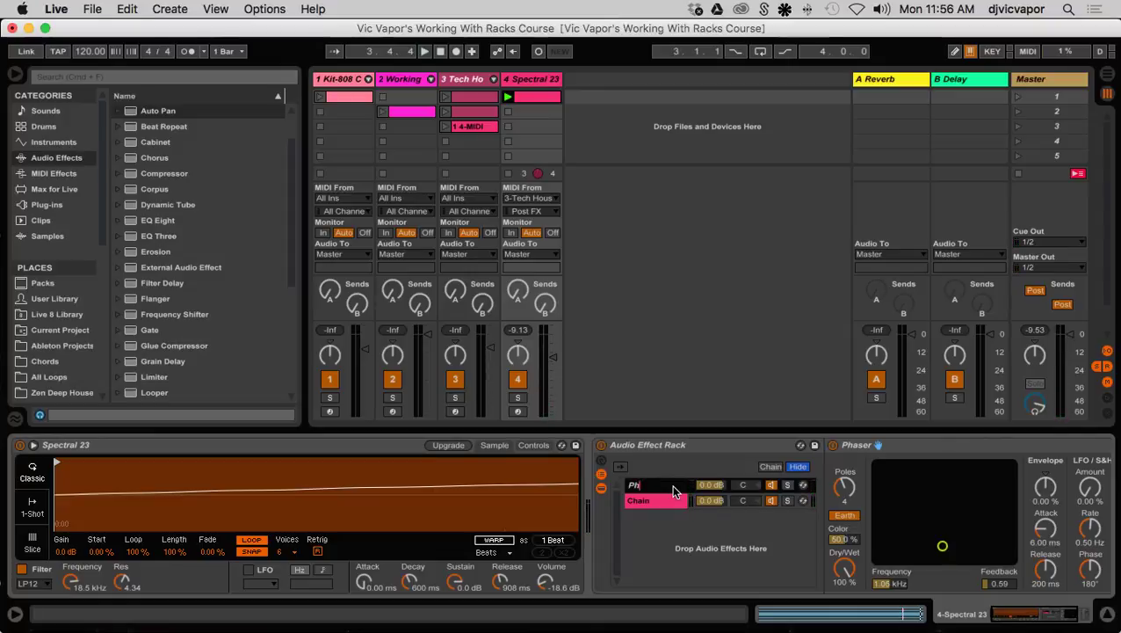
{"action": "type", "text": "aser"}
{"action": "key", "text": "Return"}
{"action": "key", "text": "Up"}
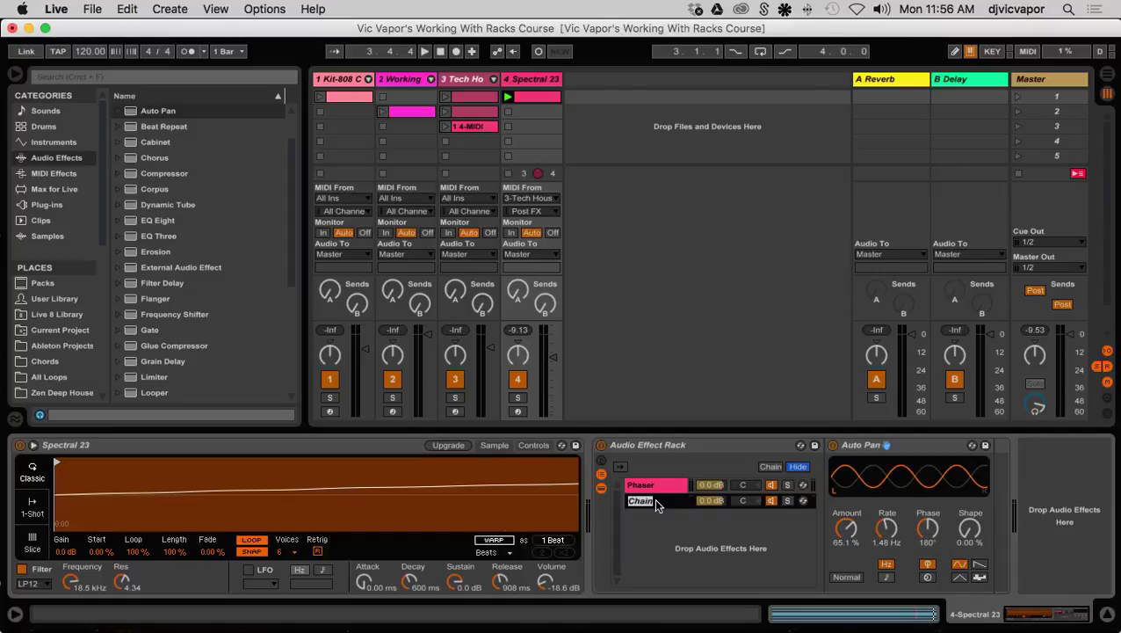
{"action": "type", "text": "Autopan"}
{"action": "left_click", "coordinate": [694, 501]}
Step: During playback, set the Phaser to 6 poles, about 1.74 kHz, feedback of about 0.97 and LFO Amount of about 61.1%
{"action": "key", "text": "space"}
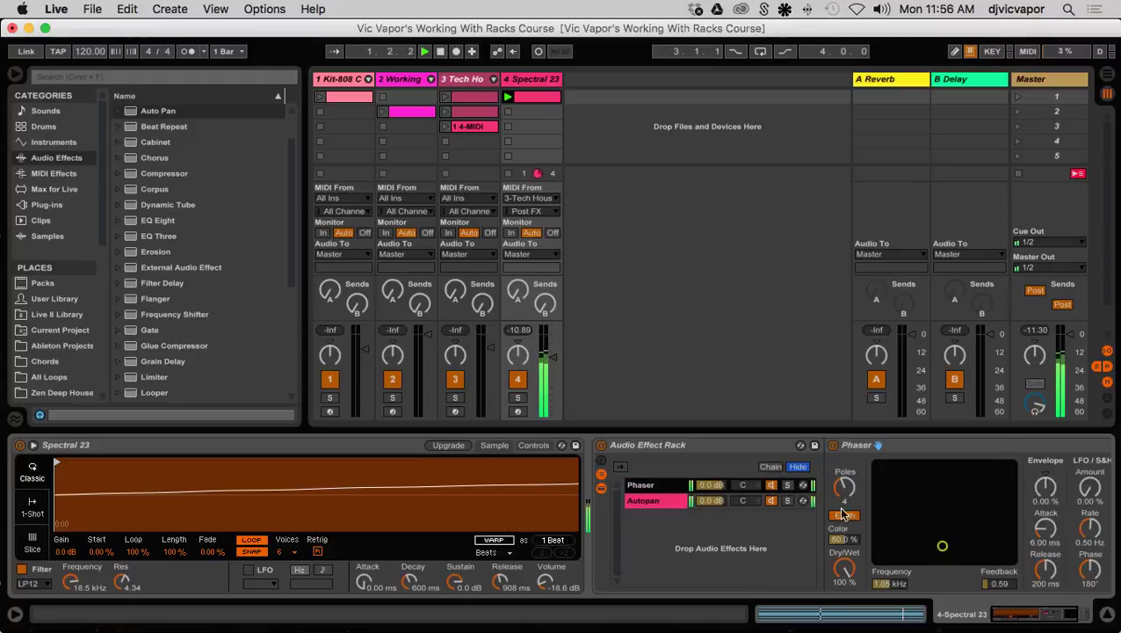
{"action": "left_click_drag", "start_coordinate": [836, 494], "coordinate": [837, 471]}
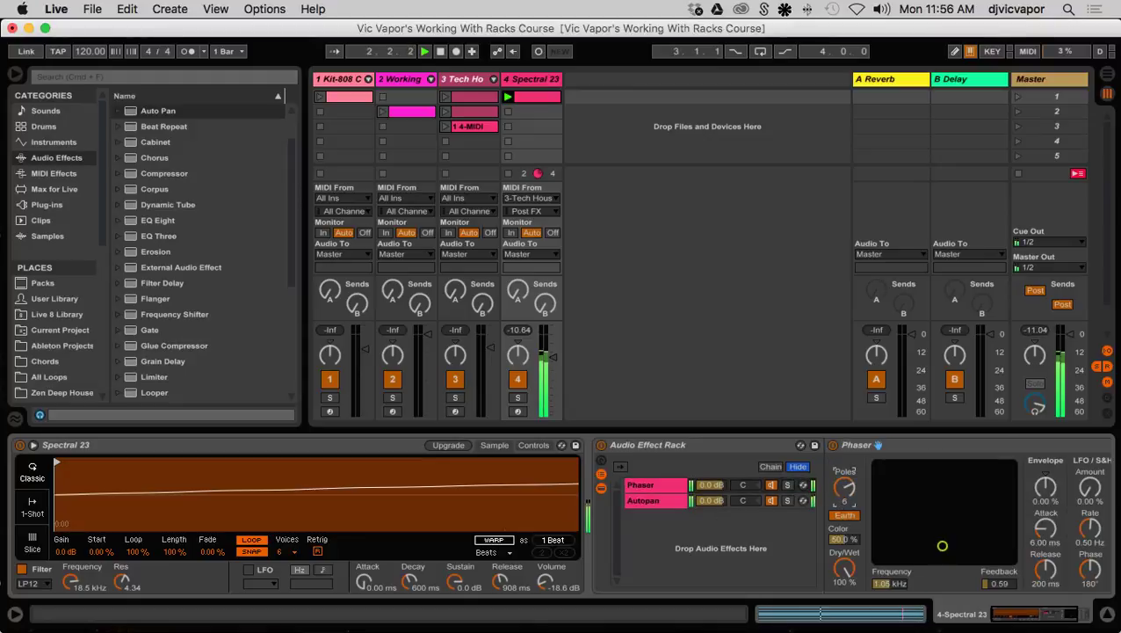
{"action": "left_click_drag", "start_coordinate": [942, 546], "coordinate": [955, 475]}
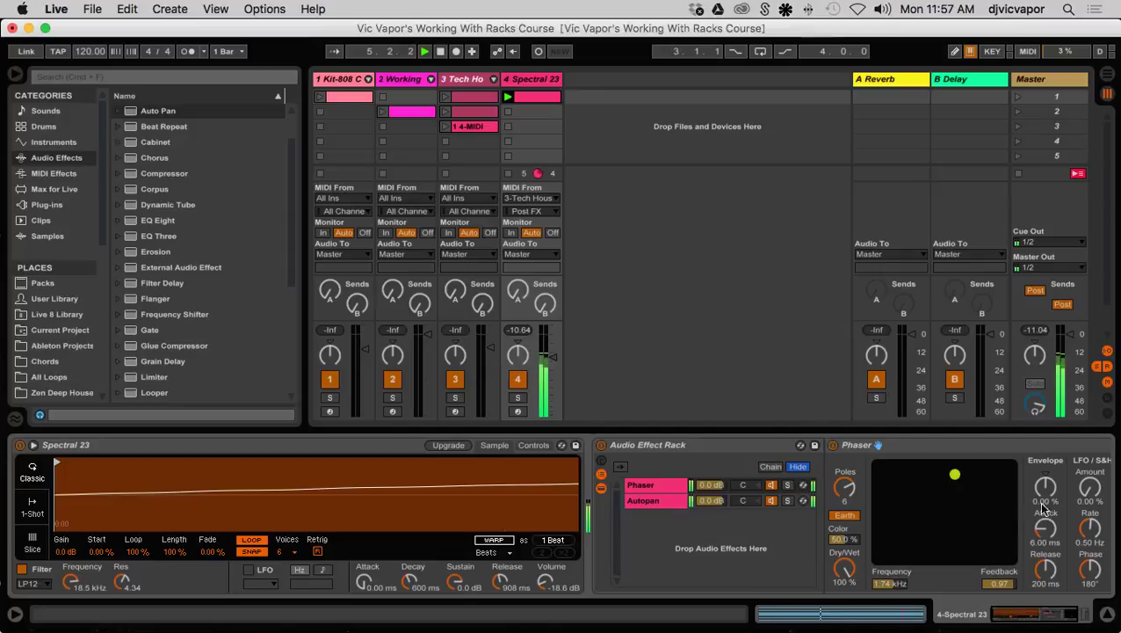
{"action": "left_click_drag", "start_coordinate": [1079, 494], "coordinate": [1080, 457]}
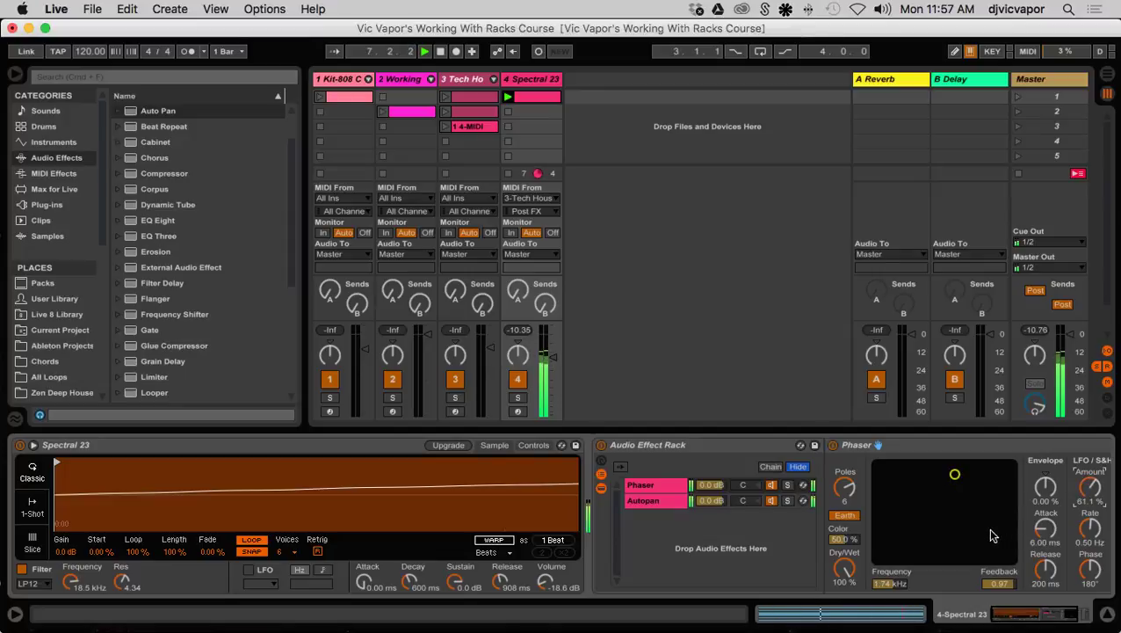
{"action": "key", "text": "space"}
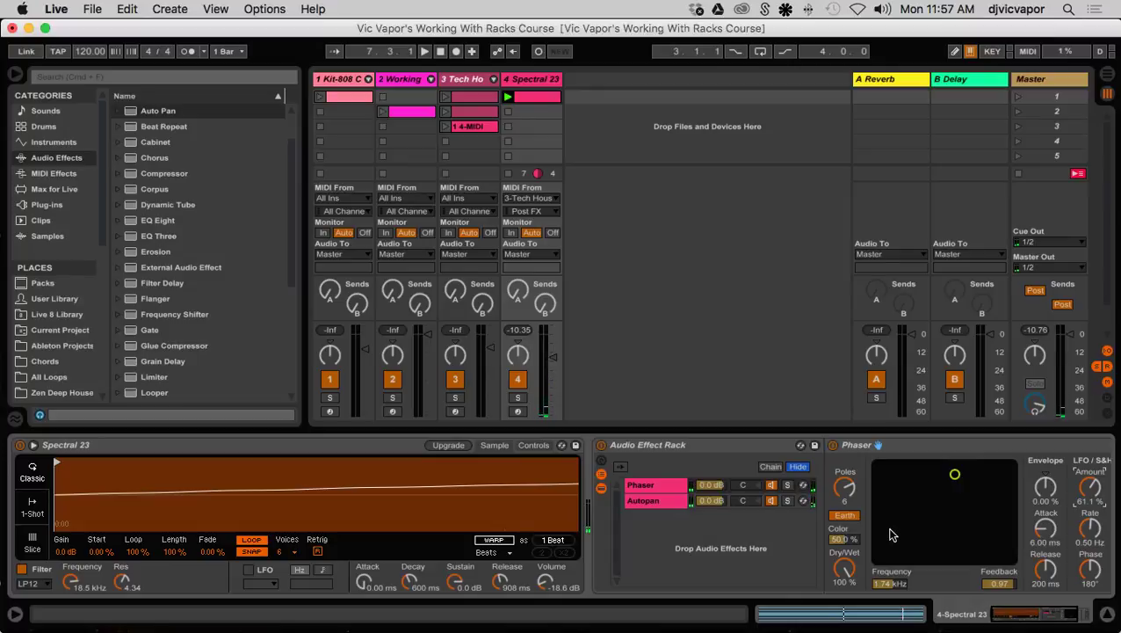
Step: Add a Reverb after the Auto Pan in the Autopan chain and set its Dry/Wet to about 62% during playback
{"action": "left_click", "coordinate": [675, 500]}
{"action": "left_click", "coordinate": [673, 485]}
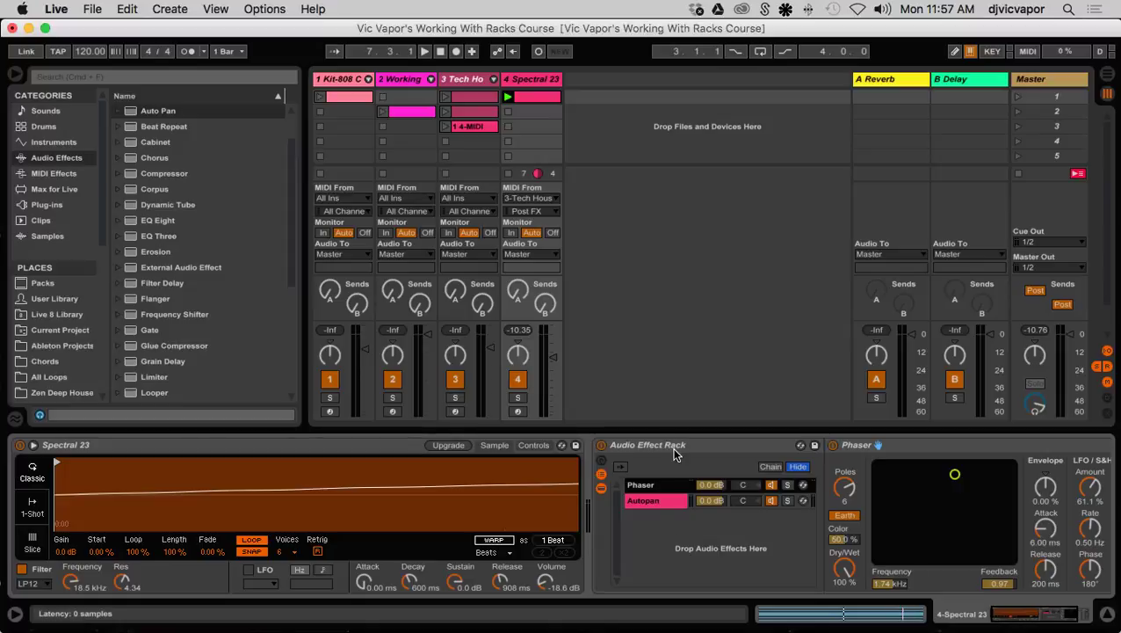
{"action": "left_click", "coordinate": [668, 485]}
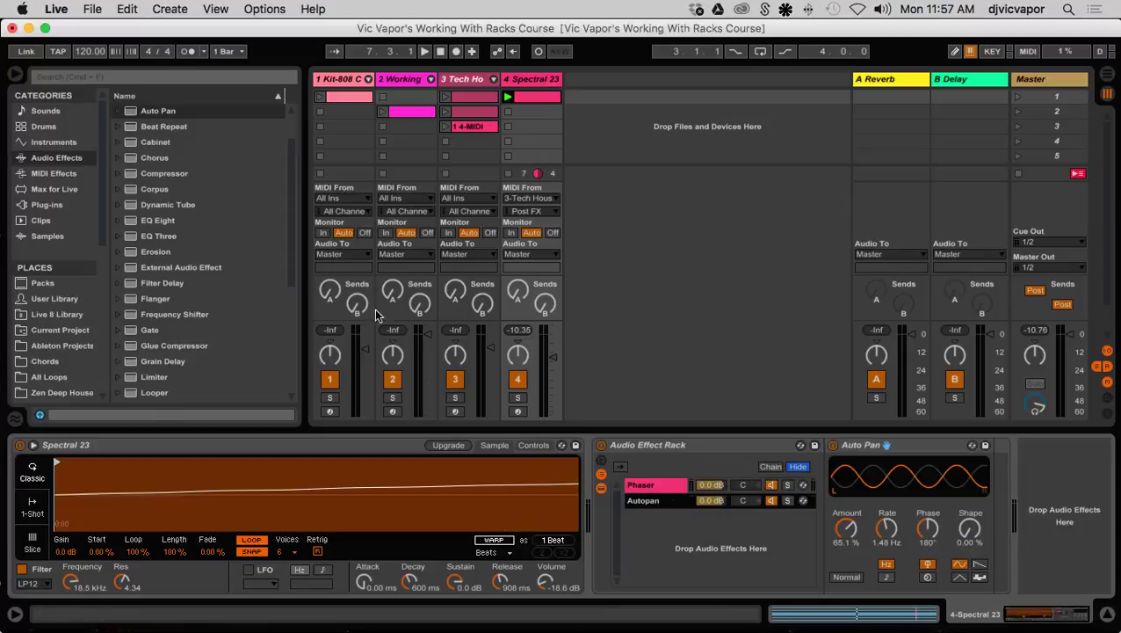
{"action": "scroll", "coordinate": [147, 322], "scroll_direction": "down", "scroll_amount": 5}
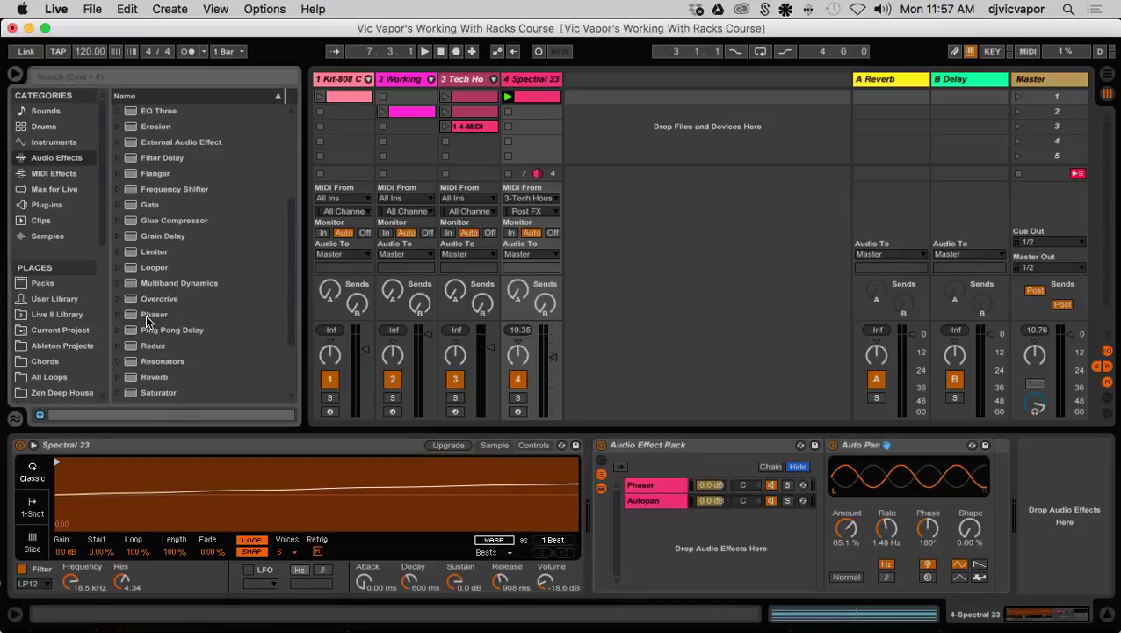
{"action": "left_click_drag", "start_coordinate": [131, 345], "coordinate": [988, 498]}
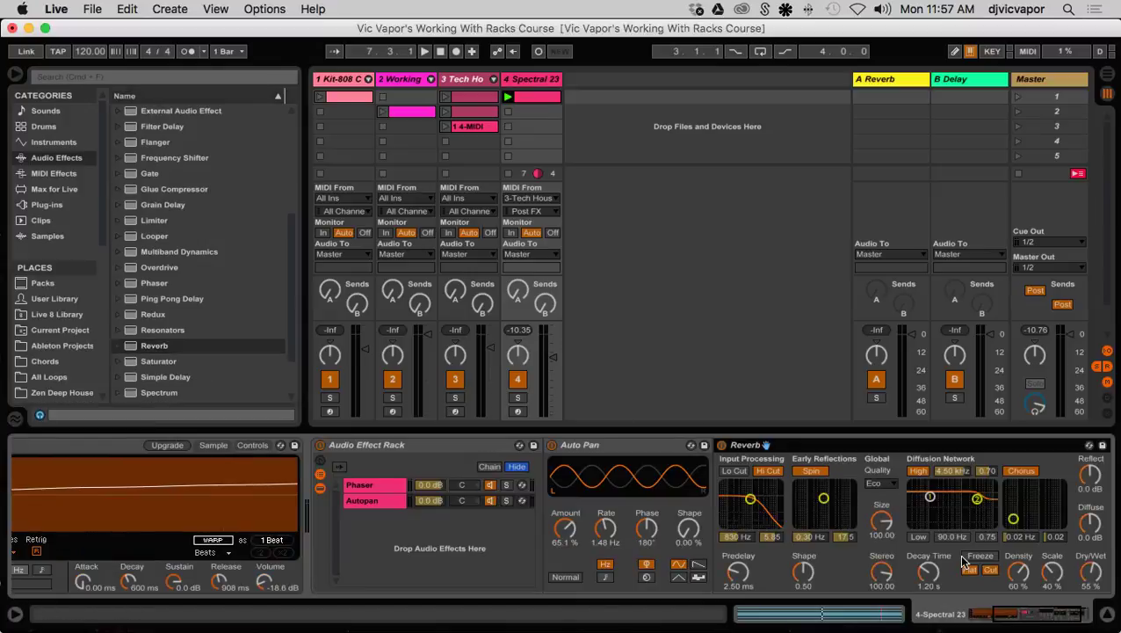
{"action": "key", "text": "space"}
{"action": "left_click_drag", "start_coordinate": [1092, 574], "coordinate": [1093, 567]}
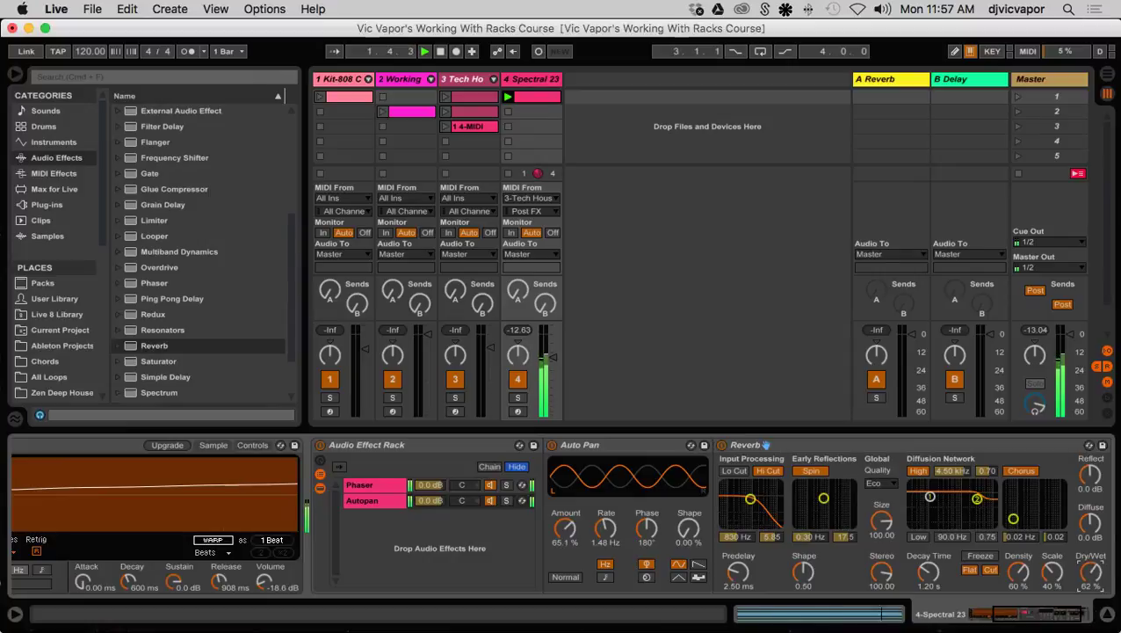
Step: Set the Reverb's Size to about 212.06 and its Decay Time to about 2.20 s in the Autopan chain
{"action": "left_click_drag", "start_coordinate": [882, 522], "coordinate": [882, 492]}
{"action": "mouse_move", "coordinate": [930, 573]}
{"action": "left_mouse_down"}
{"action": "mouse_move", "coordinate": [930, 554]}
{"action": "mouse_move", "coordinate": [908, 578]}
{"action": "left_mouse_up"}
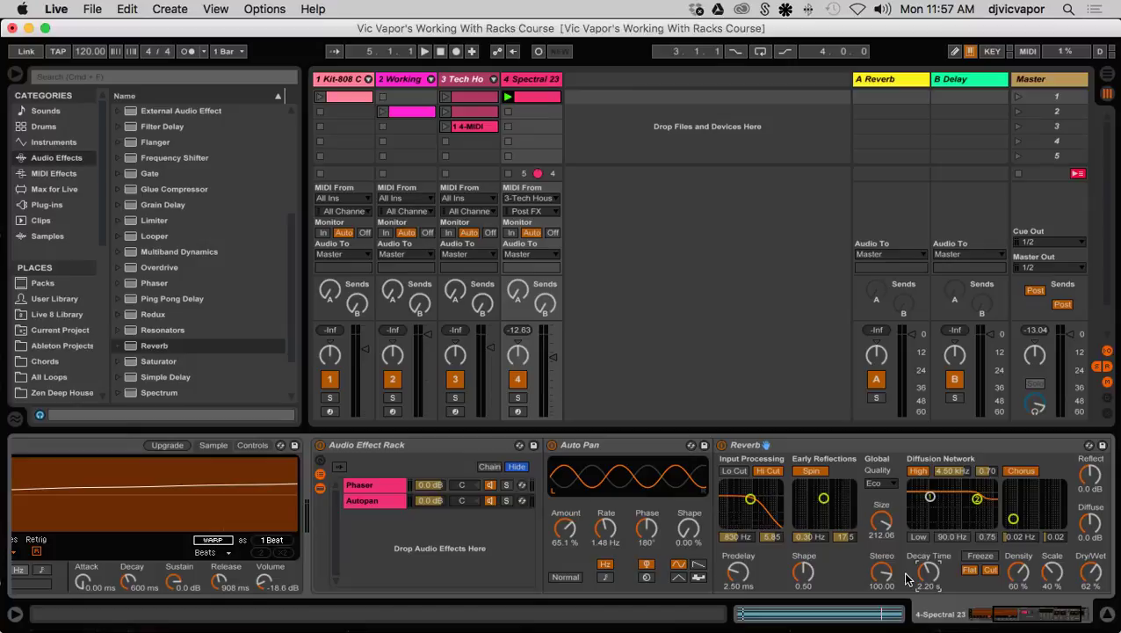
Step: Insert an EQ Eight ahead of the Auto Pan in the Autopan chain
{"action": "left_click", "coordinate": [376, 490]}
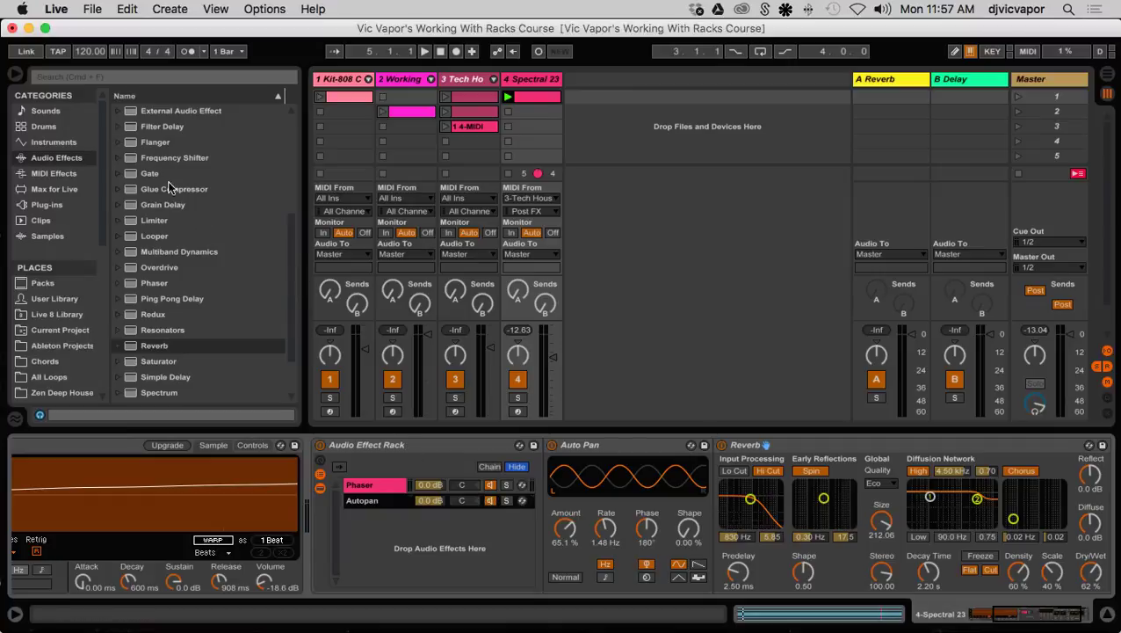
{"action": "scroll", "coordinate": [153, 223], "scroll_direction": "up", "scroll_amount": 3}
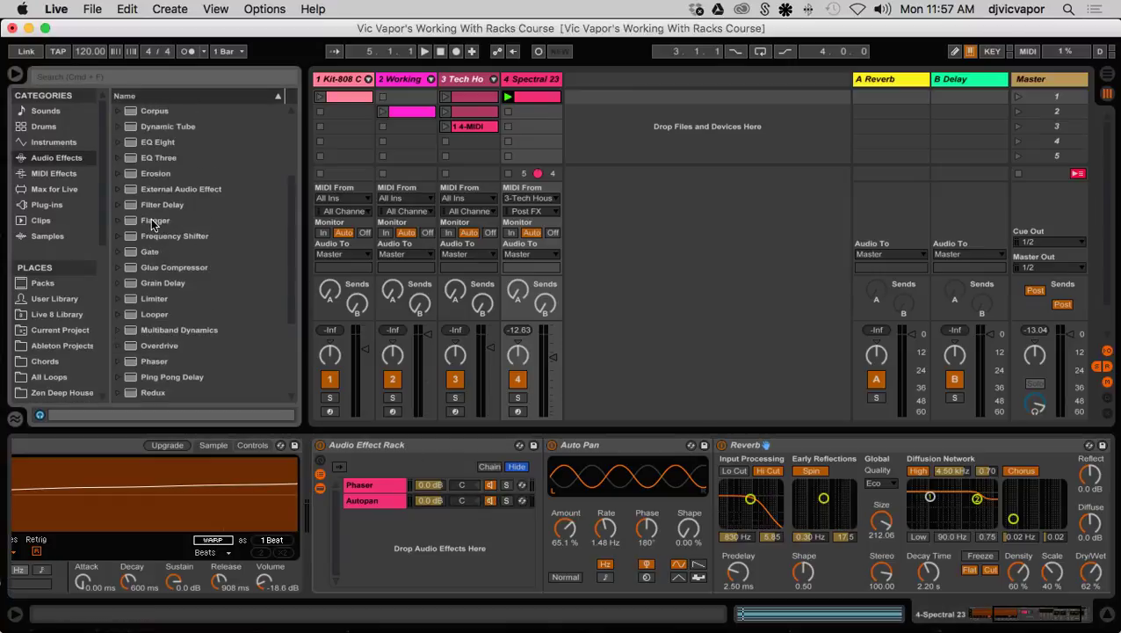
{"action": "left_click", "coordinate": [131, 142]}
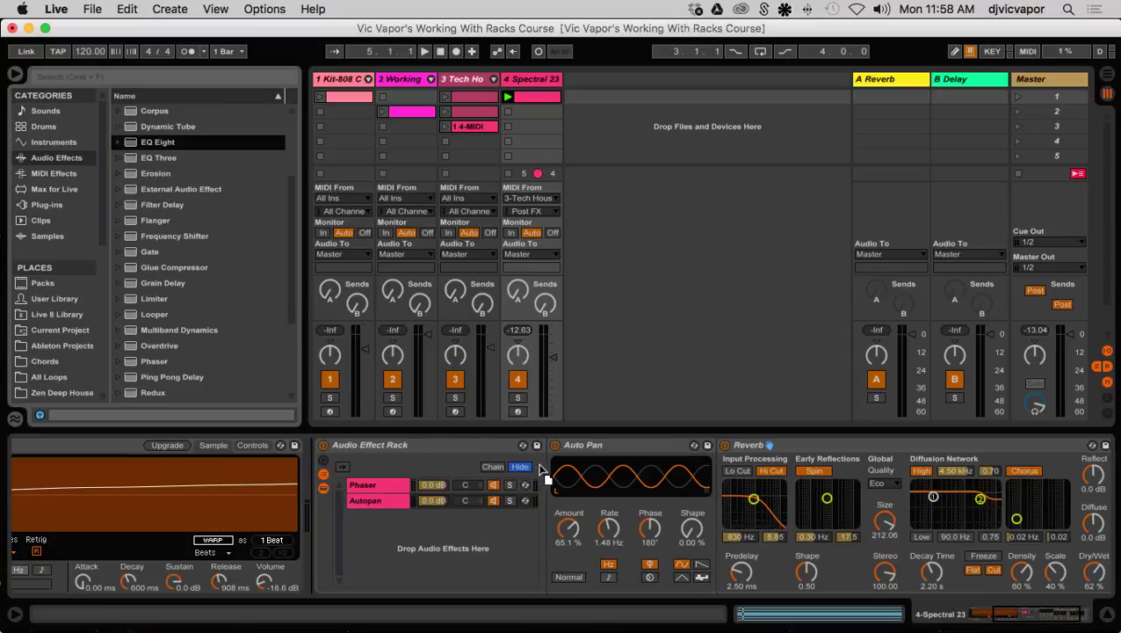
{"action": "left_click_drag", "start_coordinate": [543, 472], "coordinate": [543, 472]}
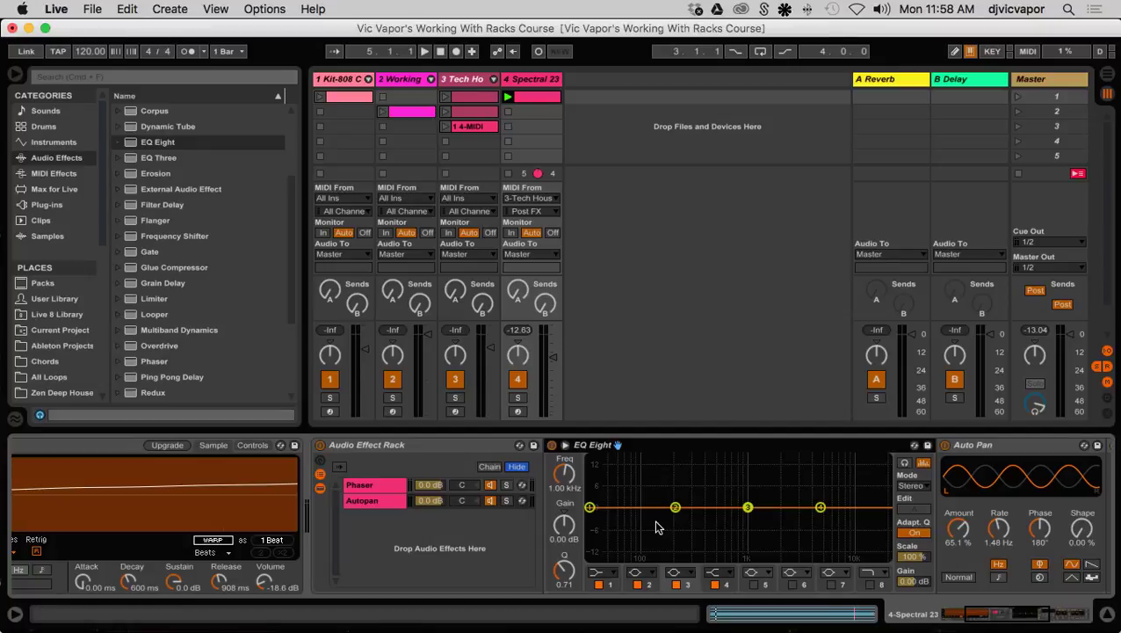
Step: Make band 1 of the Autopan chain's EQ Eight a steep low cut at about 563 Hz, soloing the chain during playback
{"action": "left_click", "coordinate": [607, 572]}
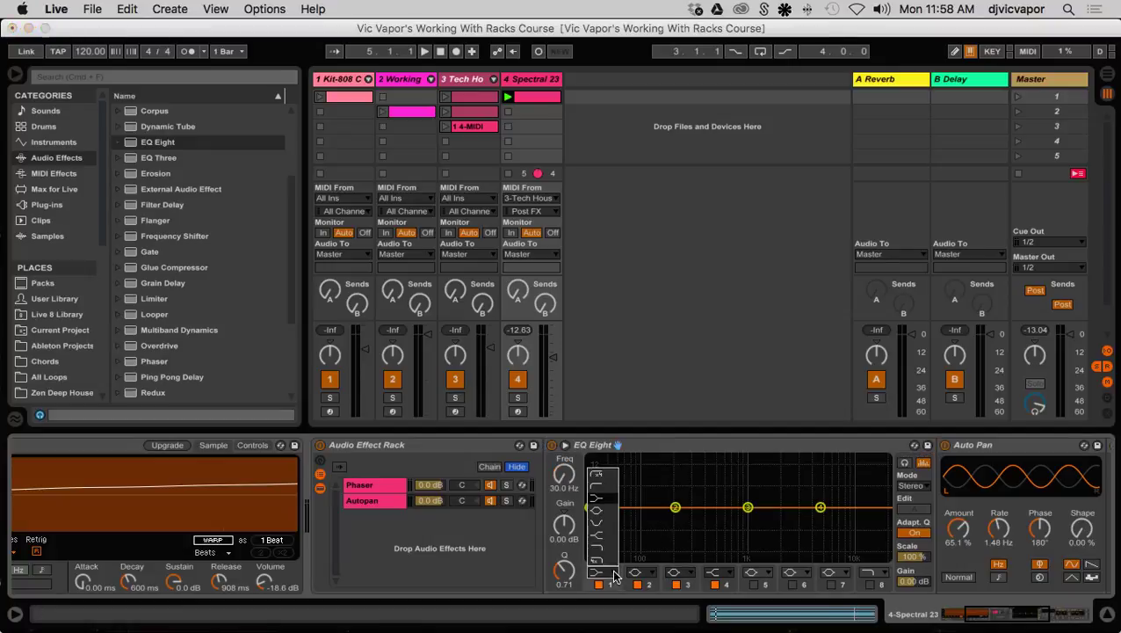
{"action": "left_click", "coordinate": [601, 475]}
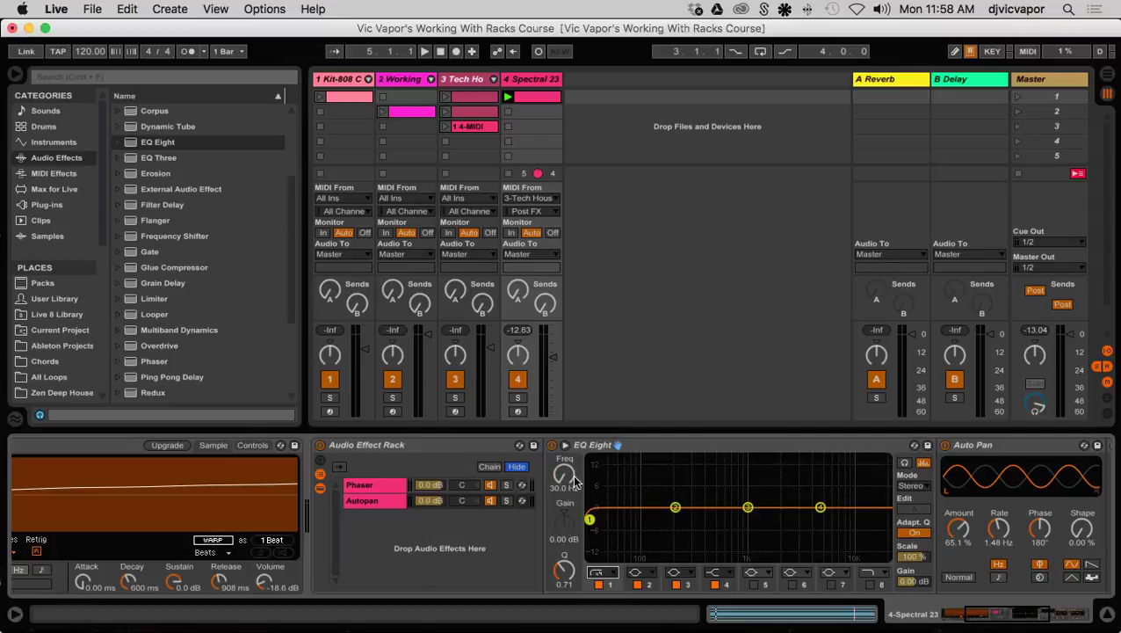
{"action": "left_click_drag", "start_coordinate": [564, 475], "coordinate": [565, 396]}
{"action": "key", "text": "space"}
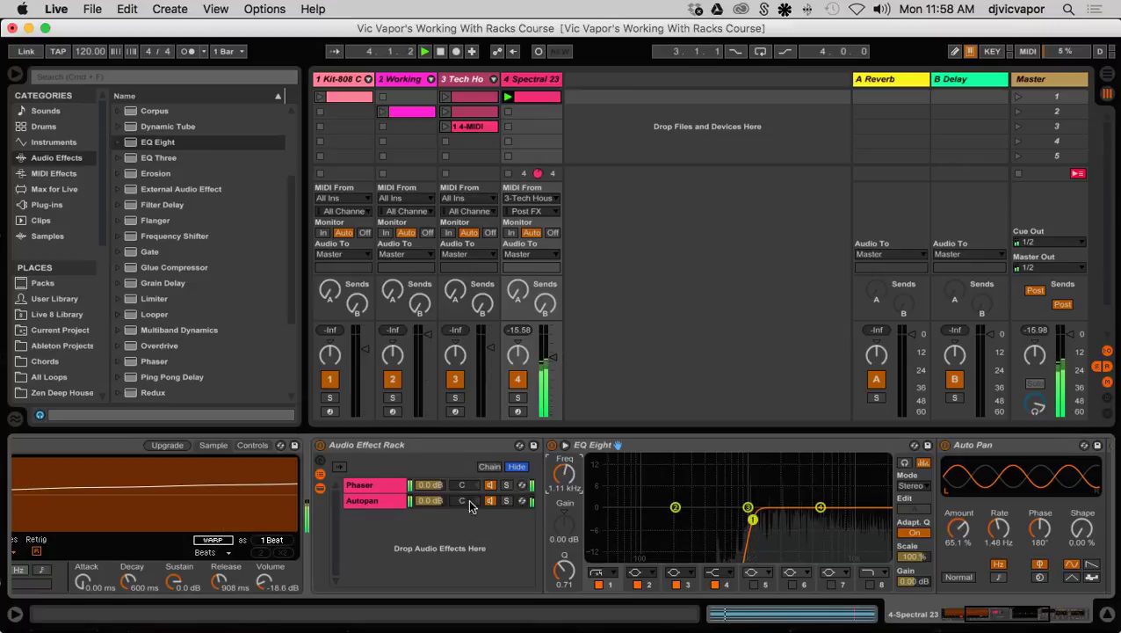
{"action": "left_click", "coordinate": [505, 501]}
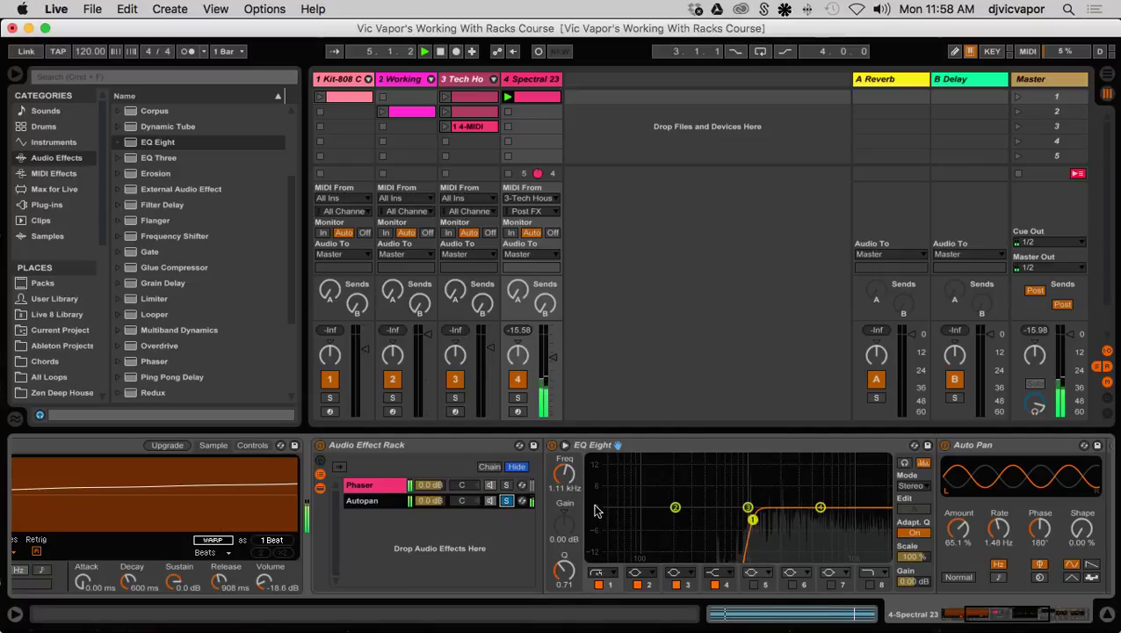
{"action": "left_click_drag", "start_coordinate": [556, 476], "coordinate": [556, 486]}
Step: Set the Reverb's Dry/Wet to about 48%, Stereo to about 85.71 and Decay Time to about 4.98 s, and stop playback
{"action": "left_click_drag", "start_coordinate": [986, 612], "coordinate": [1041, 613]}
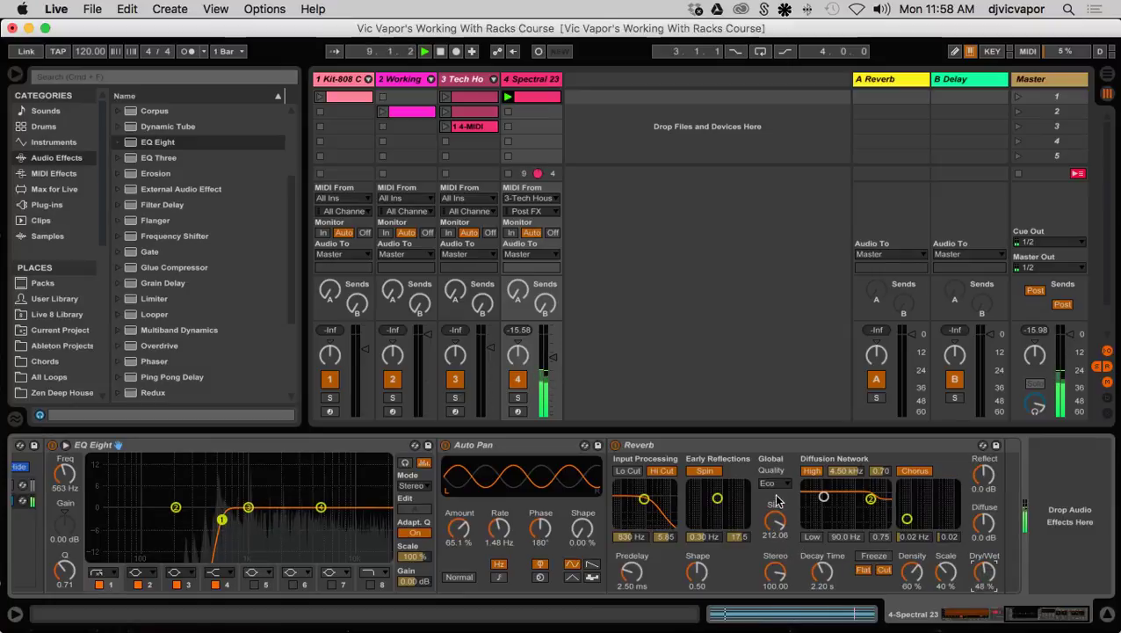
{"action": "left_click_drag", "start_coordinate": [779, 574], "coordinate": [821, 580]}
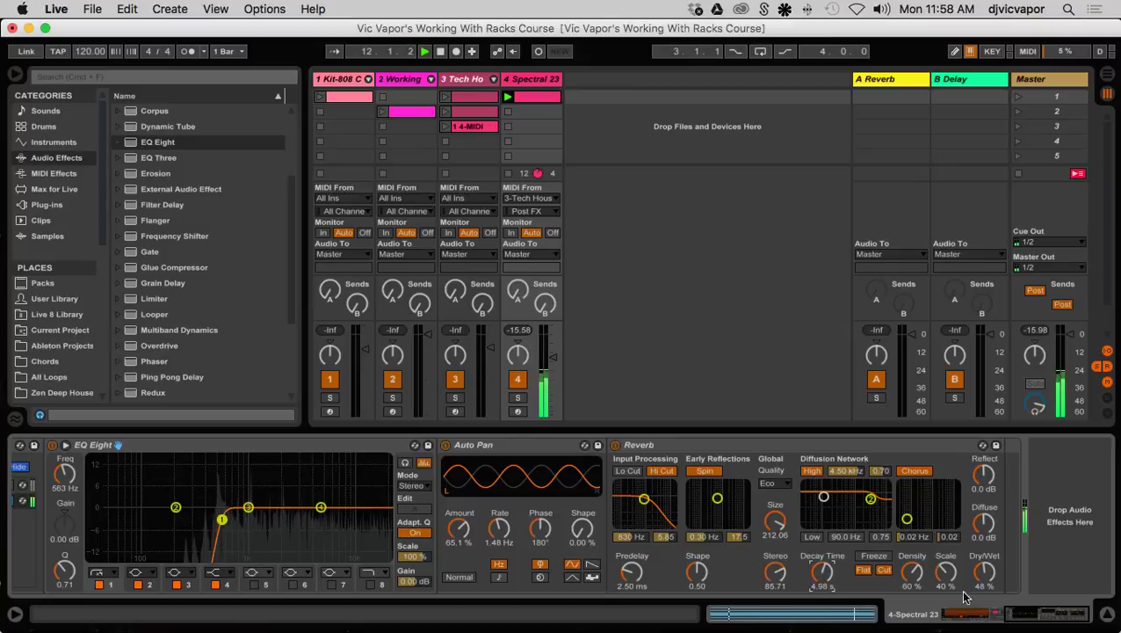
{"action": "left_click_drag", "start_coordinate": [1039, 613], "coordinate": [935, 611]}
{"action": "key", "text": "space"}
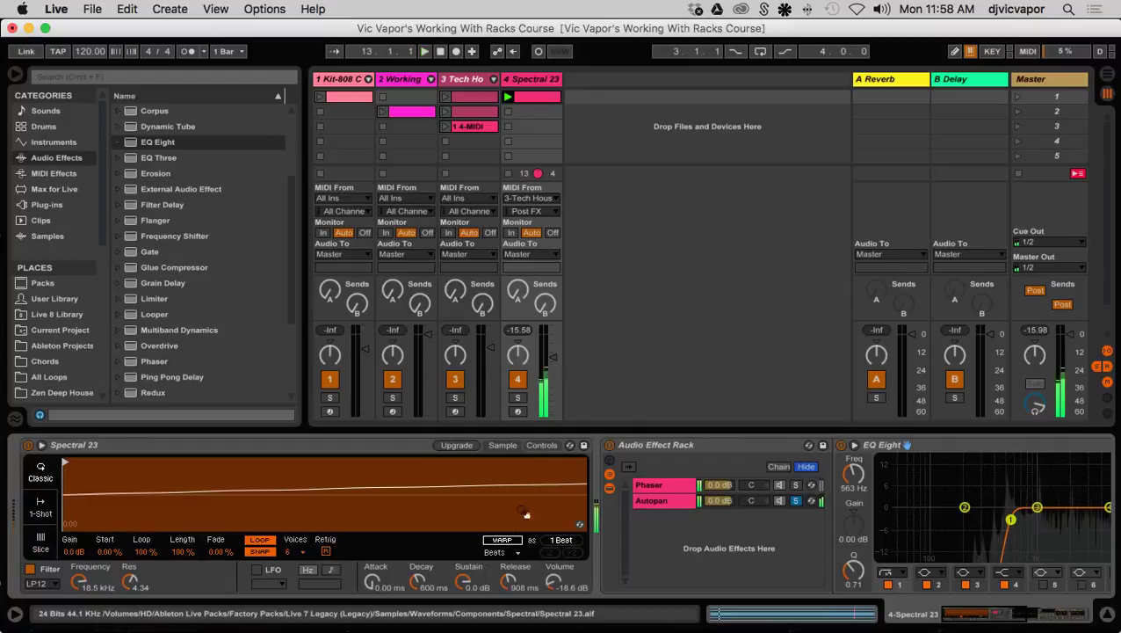
Step: Unsolo the Autopan chain and play both chains of the rack together briefly
{"action": "left_click", "coordinate": [647, 489]}
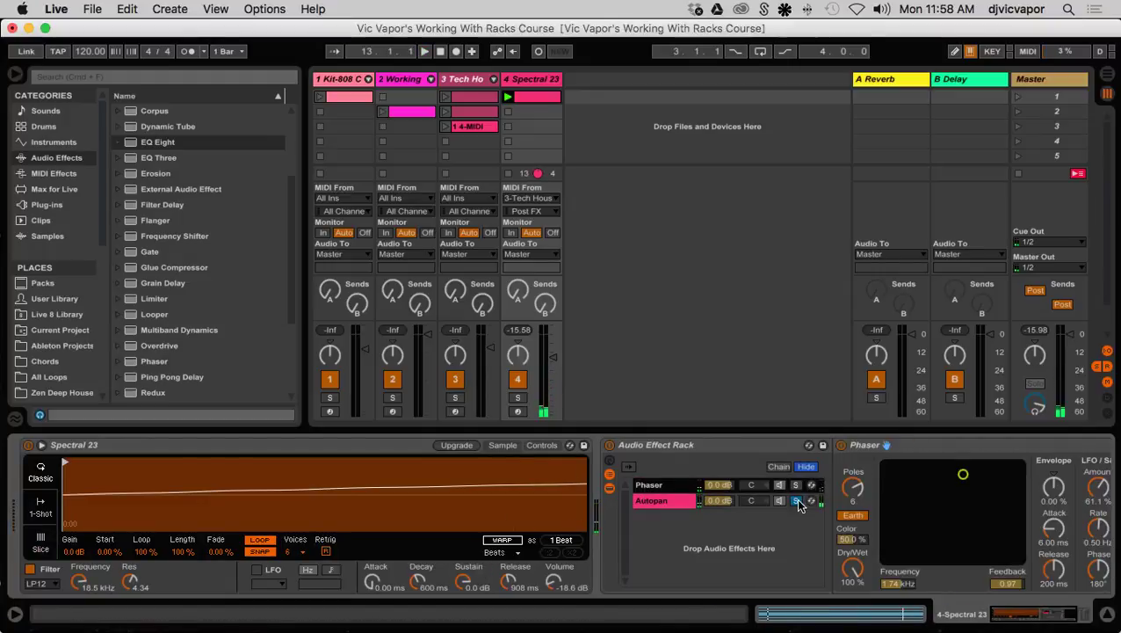
{"action": "left_click", "coordinate": [795, 500]}
{"action": "key", "text": "space"}
{"action": "key", "text": "space"}
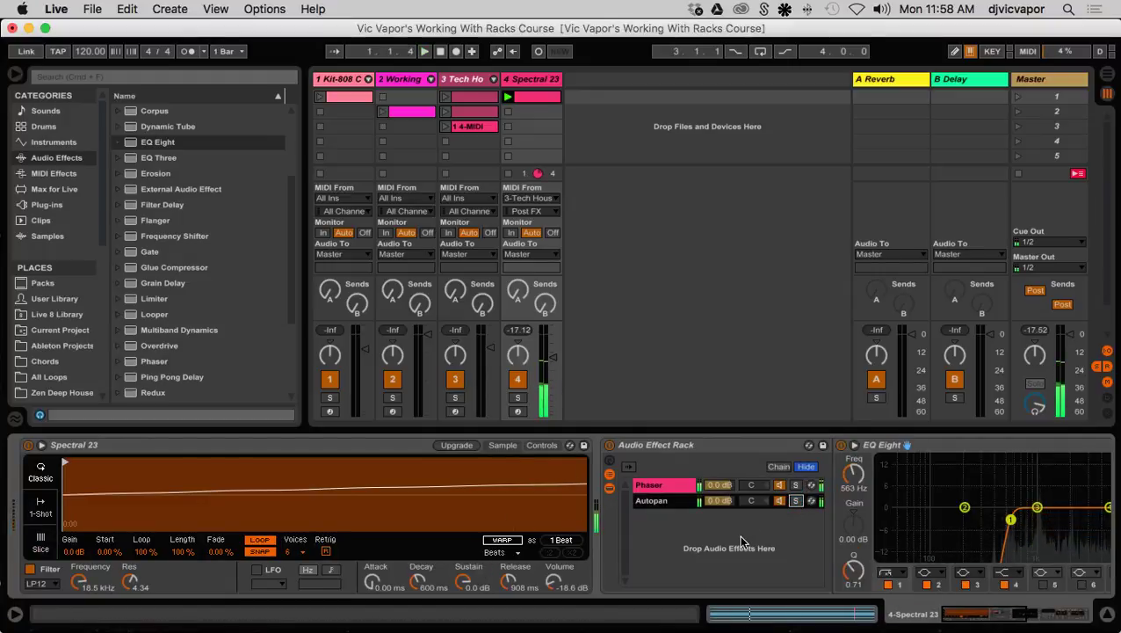
Step: Insert an EQ Eight ahead of the Phaser in the Phaser chain
{"action": "left_click", "coordinate": [659, 498]}
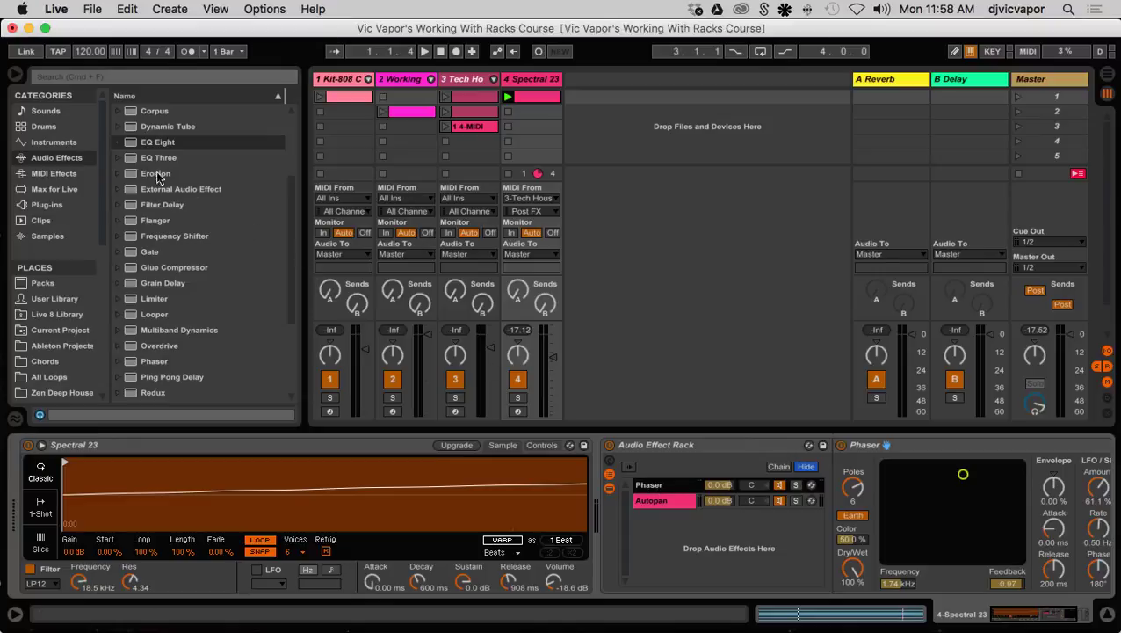
{"action": "left_click", "coordinate": [124, 142]}
{"action": "left_click_drag", "start_coordinate": [384, 320], "coordinate": [838, 475]}
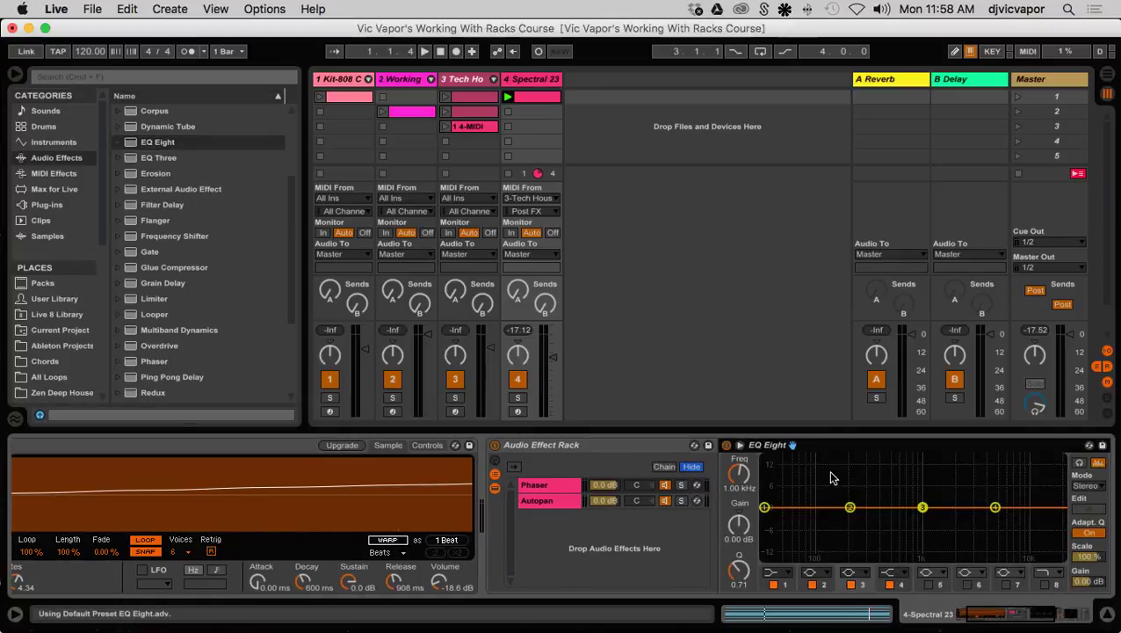
Step: During playback, make band 1 of the Phaser chain's EQ Eight a gentle low cut at about 507 Hz
{"action": "key", "text": "space"}
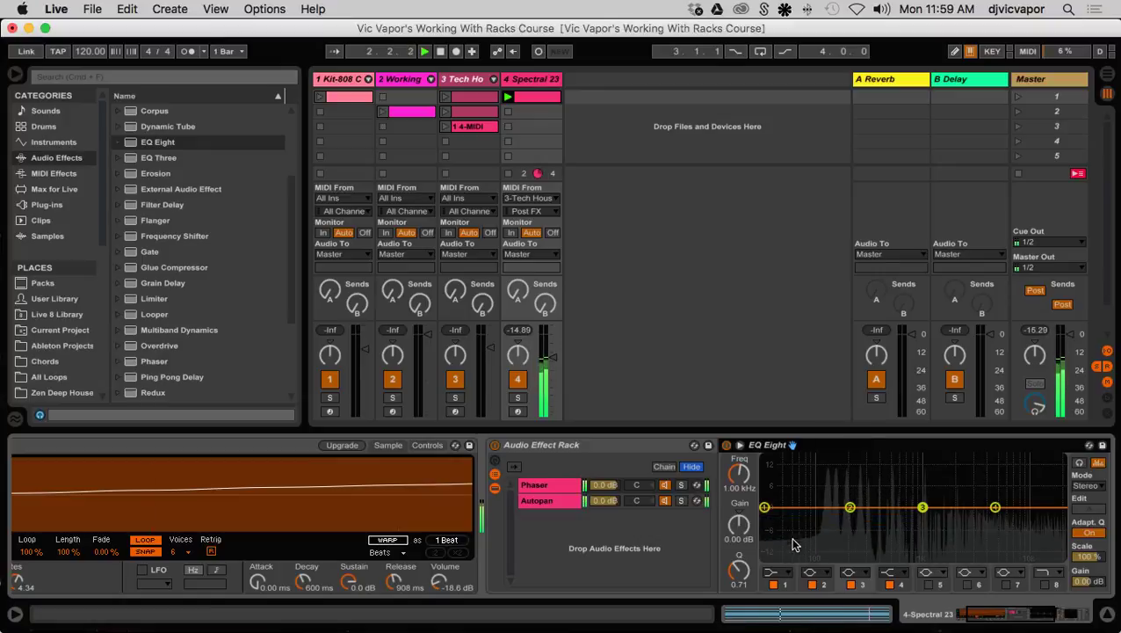
{"action": "left_click", "coordinate": [785, 574]}
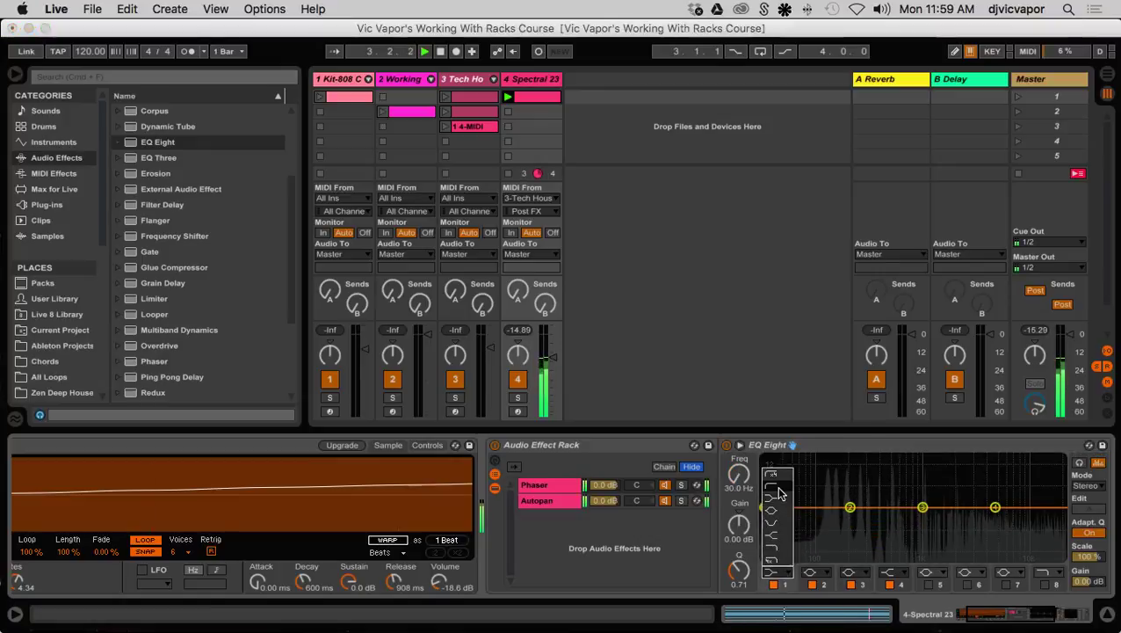
{"action": "left_click", "coordinate": [777, 489]}
{"action": "left_click_drag", "start_coordinate": [738, 476], "coordinate": [738, 423]}
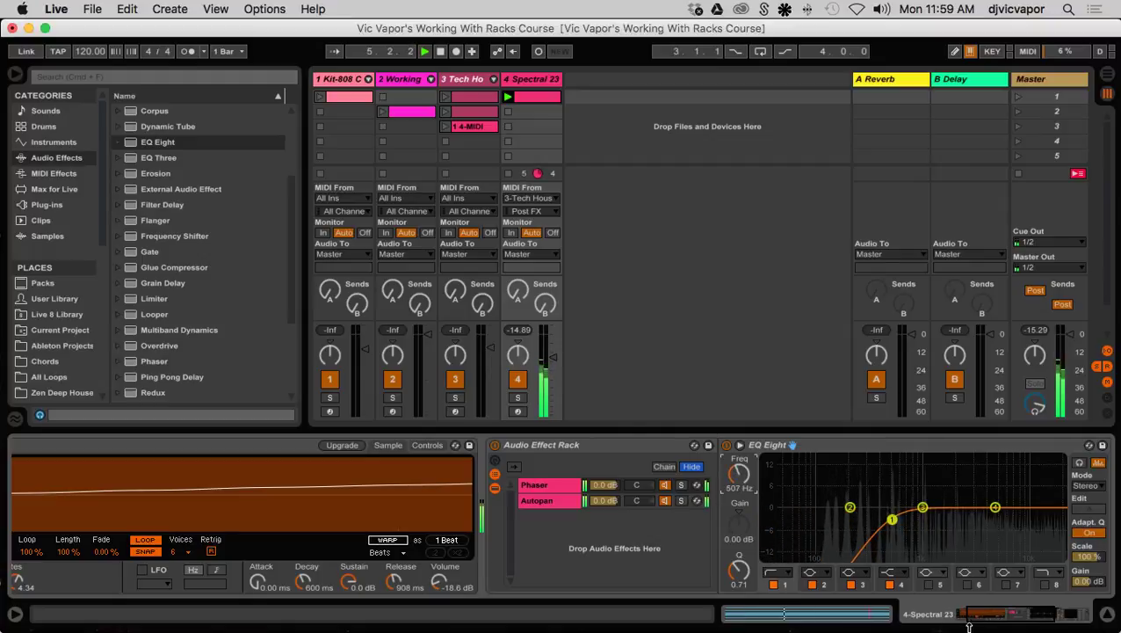
Step: Make band 4 of the Phaser chain's EQ Eight a gentle high cut at about 3.34 kHz
{"action": "left_click", "coordinate": [900, 580]}
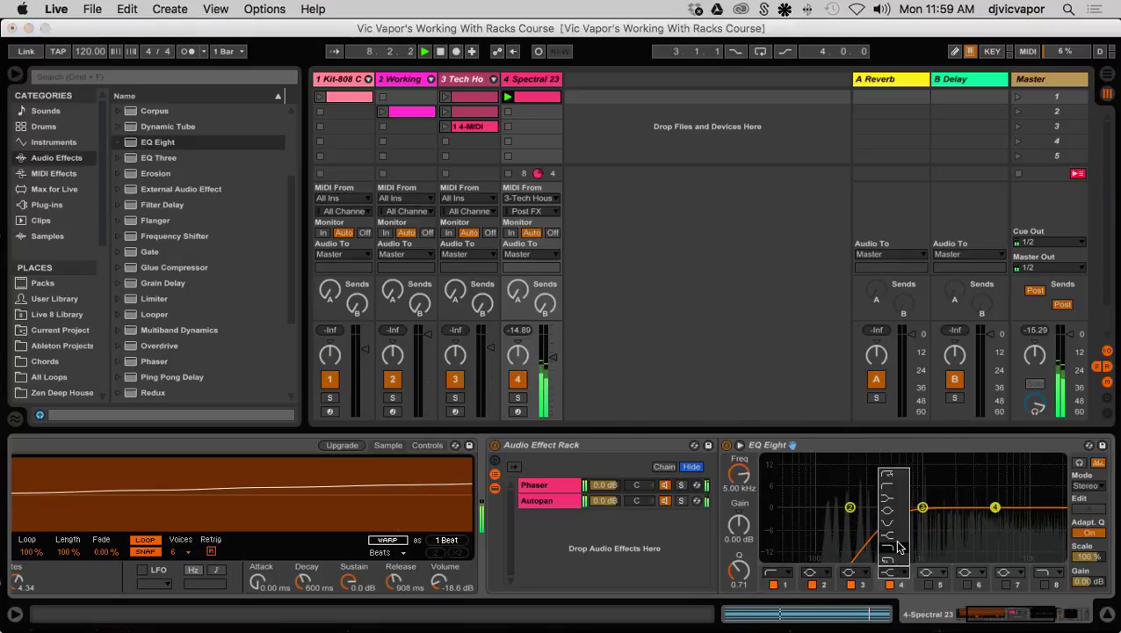
{"action": "left_click", "coordinate": [897, 547]}
{"action": "mouse_move", "coordinate": [739, 474]}
{"action": "left_mouse_down"}
{"action": "mouse_move", "coordinate": [739, 492]}
{"action": "mouse_move", "coordinate": [739, 479]}
{"action": "left_mouse_up"}
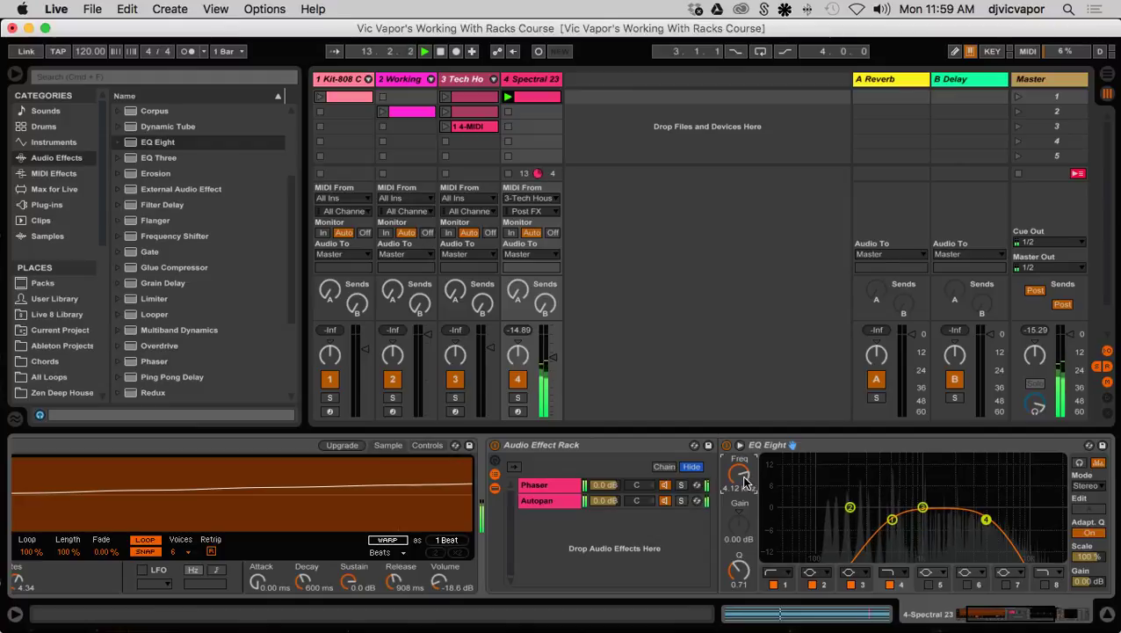
{"action": "left_click_drag", "start_coordinate": [986, 520], "coordinate": [976, 520]}
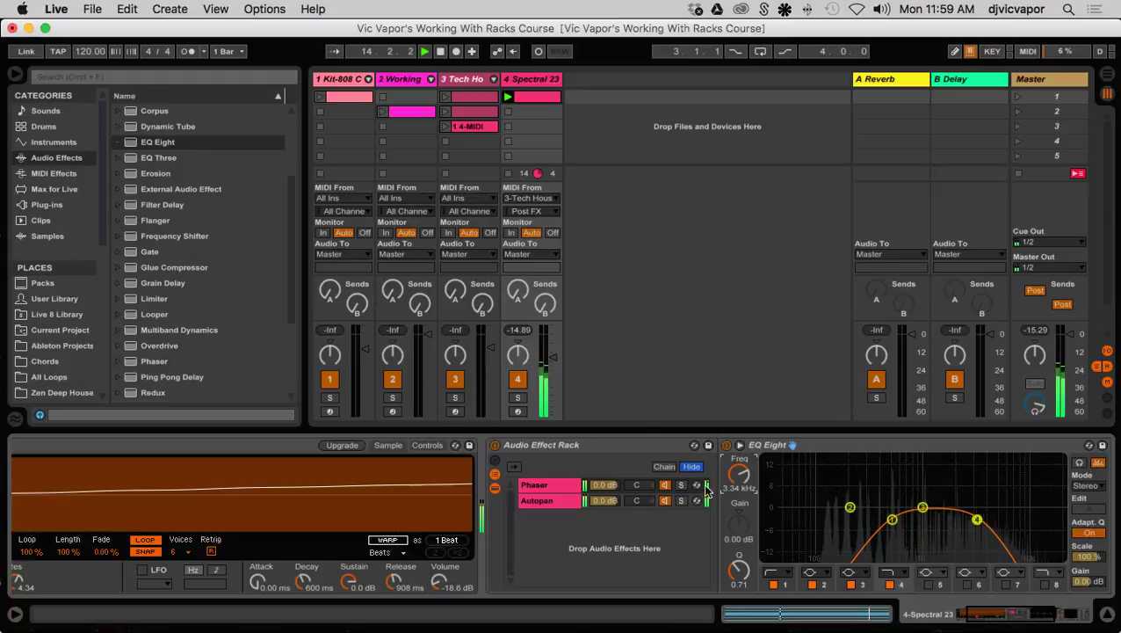
Step: Show the Autopan chain's devices and raise the Spectral 23 track's volume slightly
{"action": "left_click", "coordinate": [560, 499]}
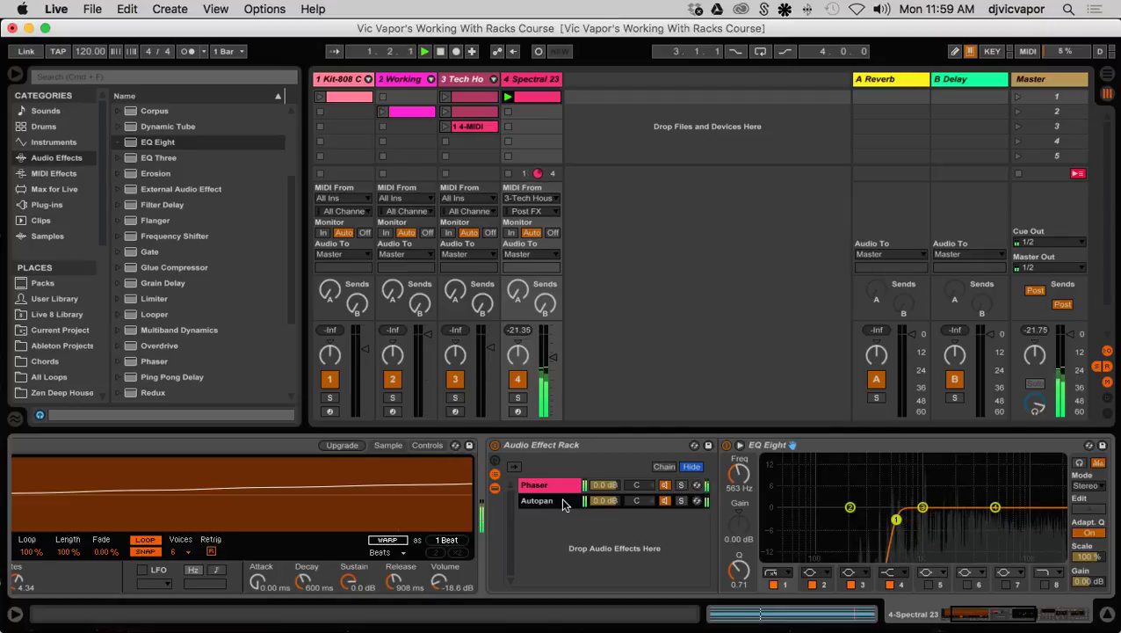
{"action": "left_click_drag", "start_coordinate": [547, 360], "coordinate": [546, 353]}
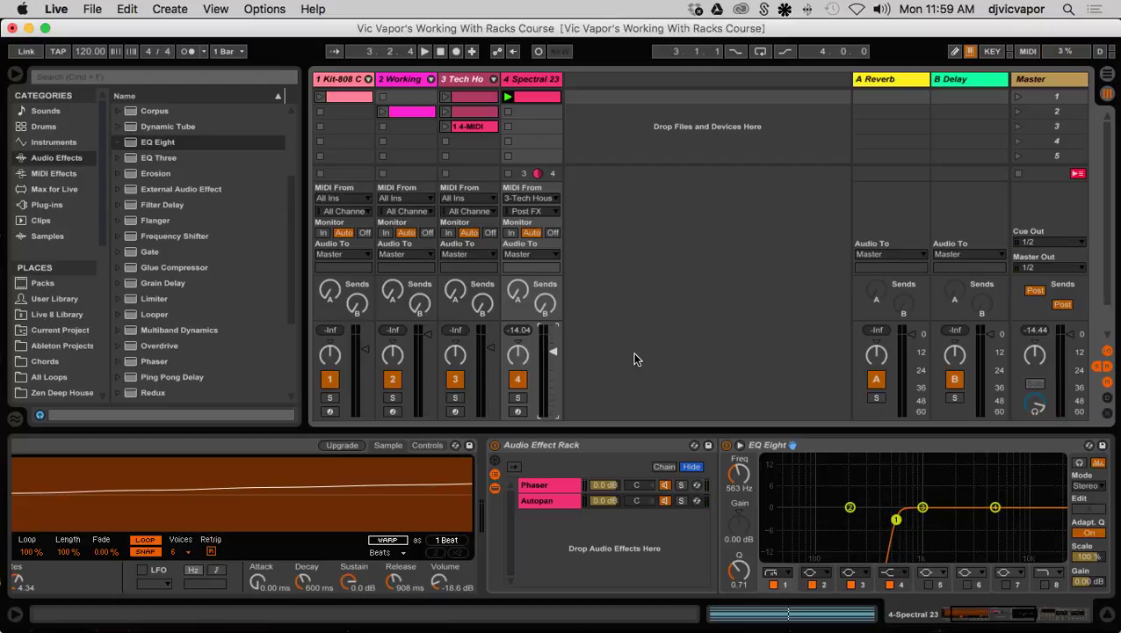
Step: Create a third chain in the Audio Effect Rack and add an EQ Eight to it
{"action": "right_click", "coordinate": [557, 525]}
{"action": "left_click", "coordinate": [567, 532]}
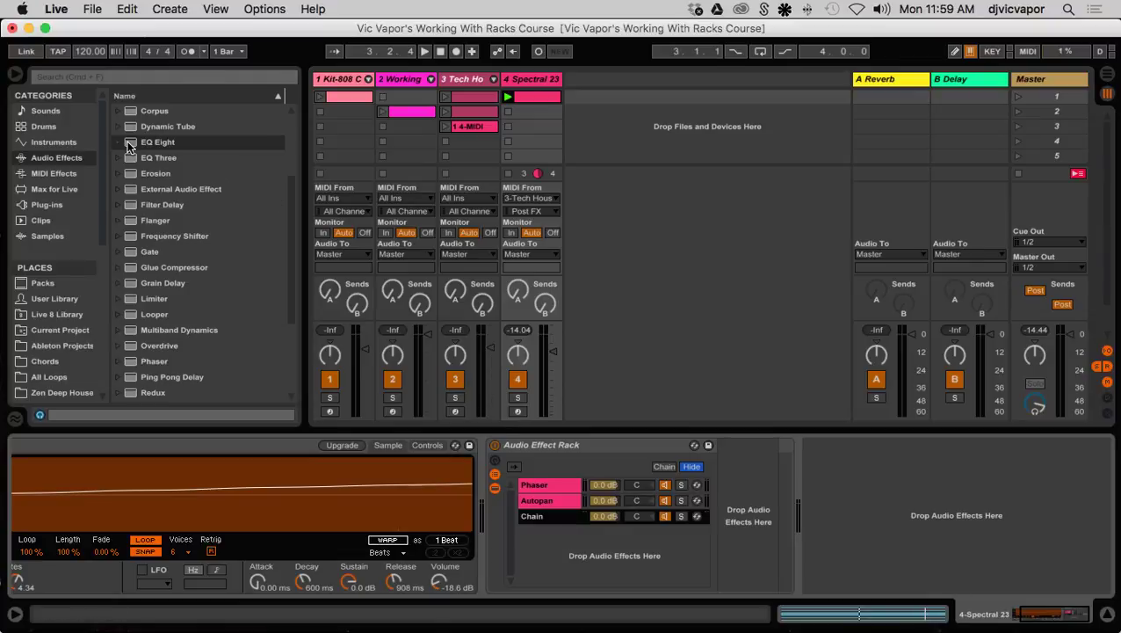
{"action": "left_click_drag", "start_coordinate": [126, 143], "coordinate": [548, 516]}
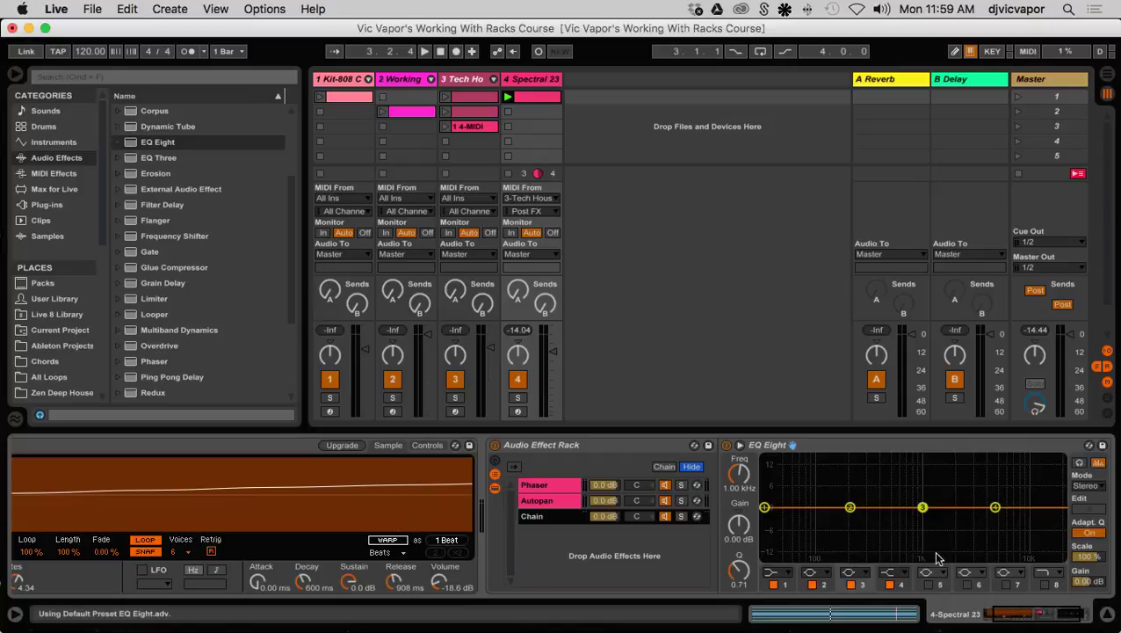
Step: Enable band 8 of the third chain's EQ Eight as a high cut at about 856 Hz and audition it
{"action": "left_click", "coordinate": [1045, 586]}
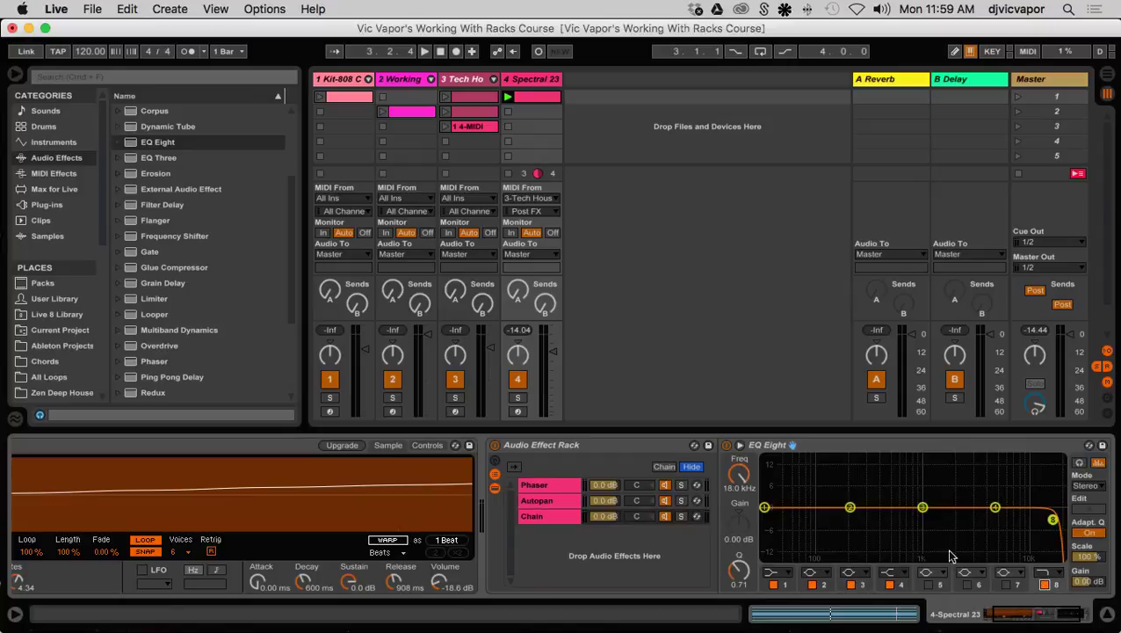
{"action": "left_click_drag", "start_coordinate": [739, 474], "coordinate": [739, 545]}
{"action": "key", "text": "space"}
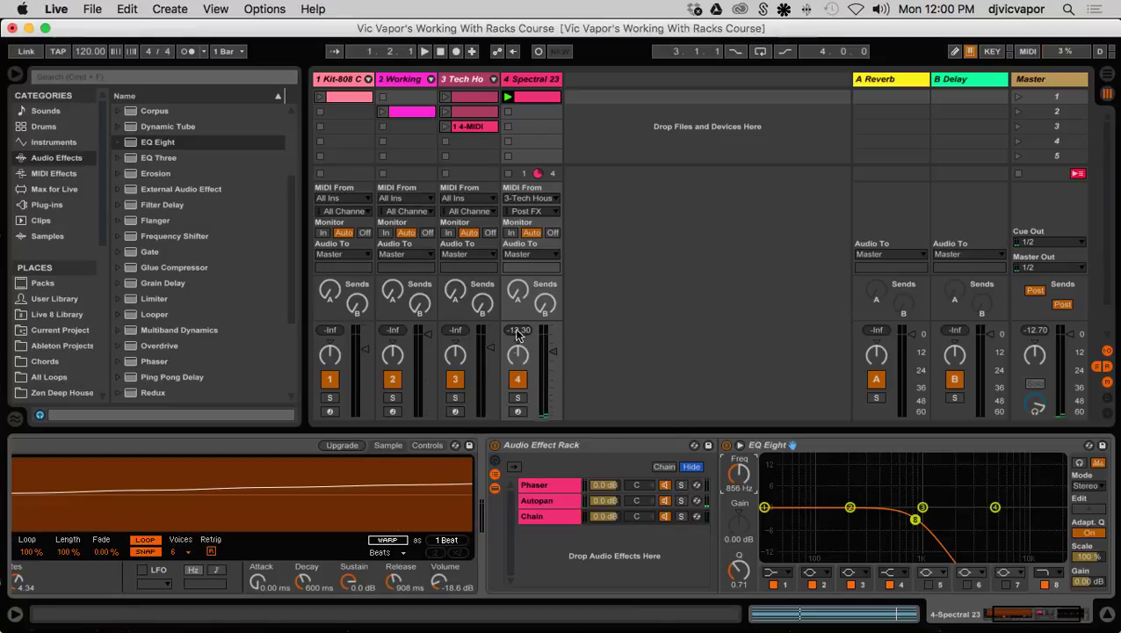
Step: Add the Saturator preset Warm Up Lows after the EQ Eight in the third chain
{"action": "scroll", "coordinate": [153, 254], "scroll_direction": "down", "scroll_amount": 3}
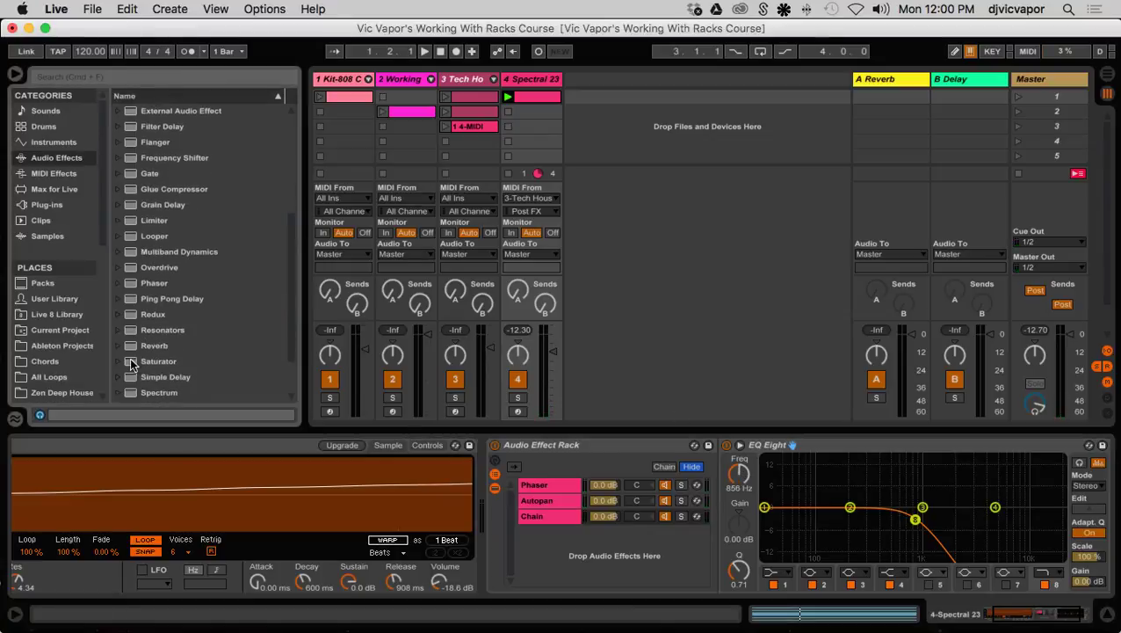
{"action": "left_click", "coordinate": [121, 363]}
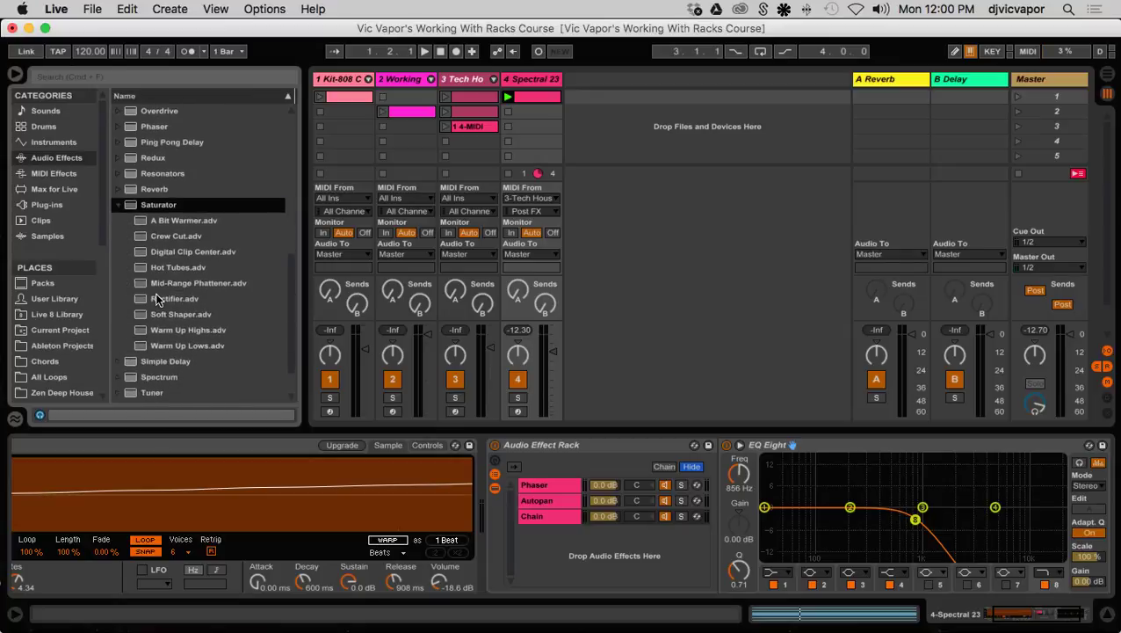
{"action": "left_click", "coordinate": [142, 347]}
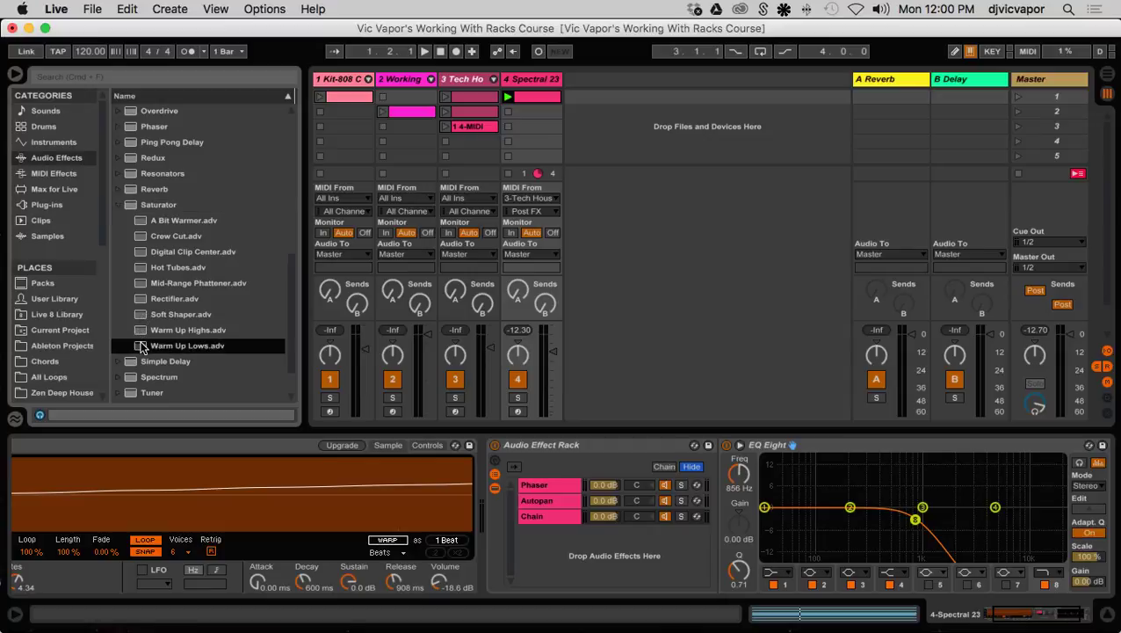
{"action": "left_click_drag", "start_coordinate": [143, 347], "coordinate": [1000, 525]}
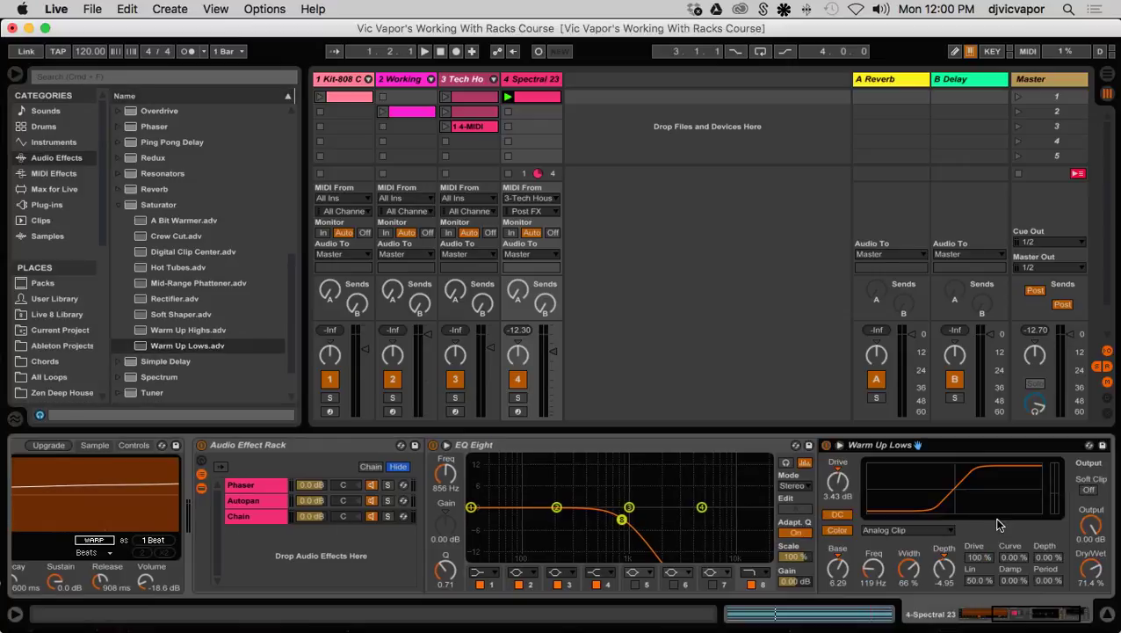
Step: Solo the third chain during playback and set the Warm Up Lows Saturator's Drive to about -6.86 dB
{"action": "key", "text": "space"}
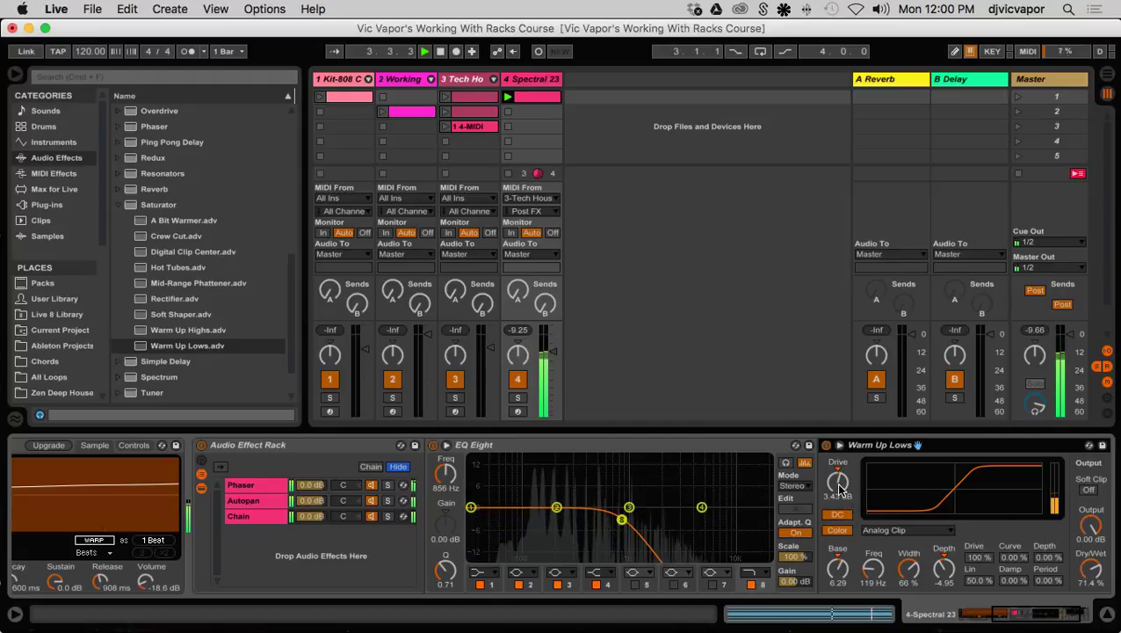
{"action": "left_click", "coordinate": [388, 517]}
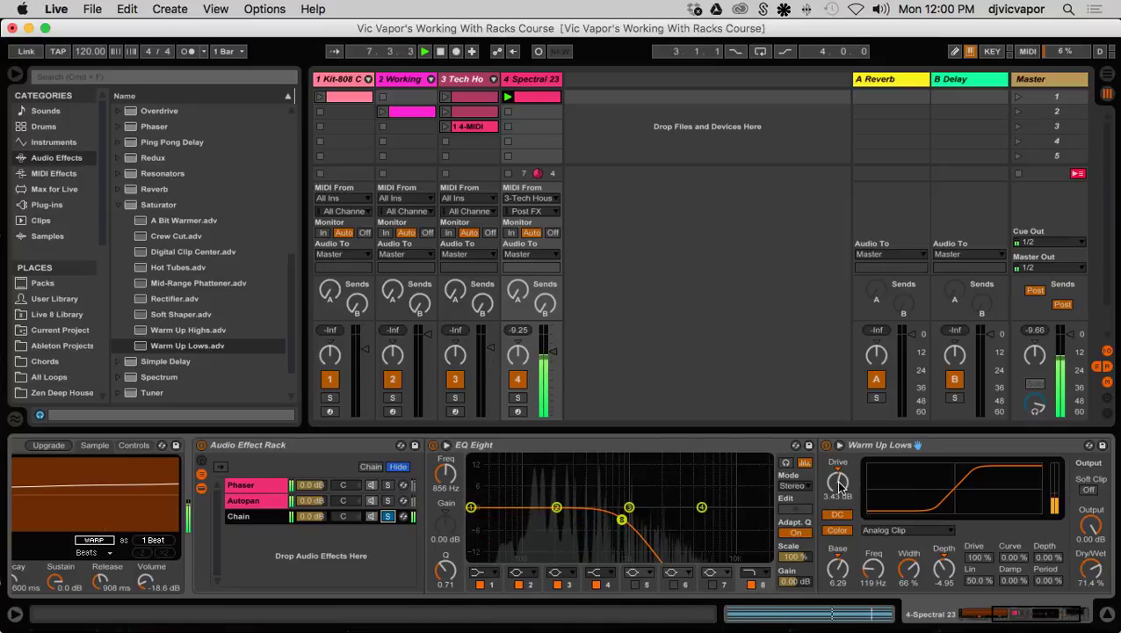
{"action": "left_click_drag", "start_coordinate": [839, 483], "coordinate": [840, 466]}
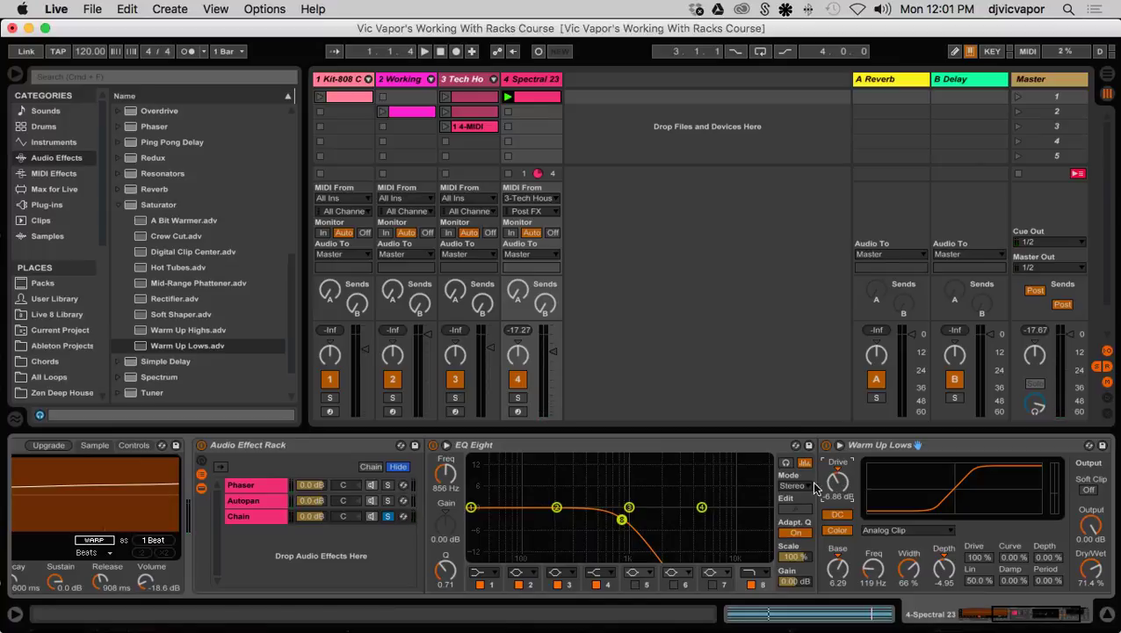
Step: Rename the third chain to Lows and add a Compressor after its Warm Up Lows Saturator
{"action": "left_click", "coordinate": [270, 516], "text": "super"}
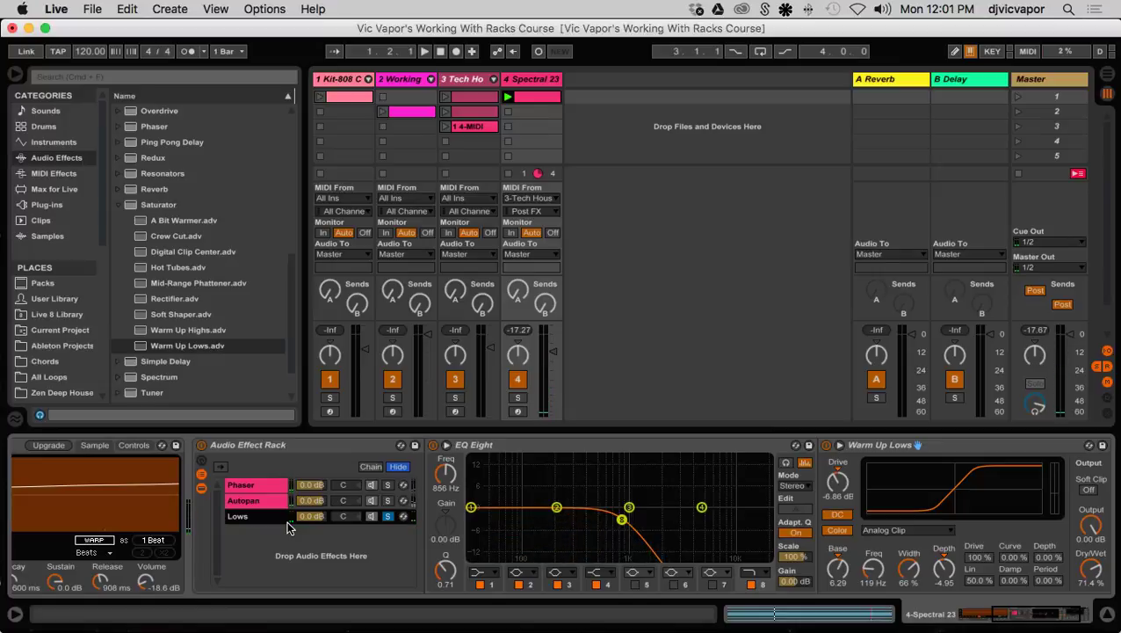
{"action": "left_click_drag", "start_coordinate": [996, 613], "coordinate": [1033, 613]}
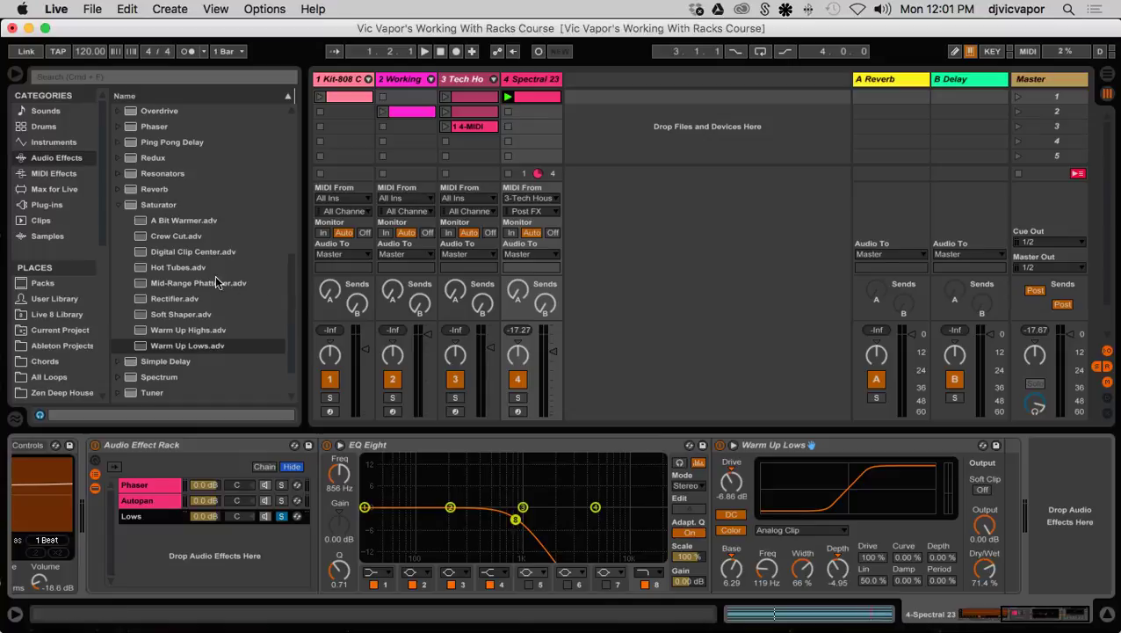
{"action": "scroll", "coordinate": [130, 177], "scroll_direction": "up", "scroll_amount": 10}
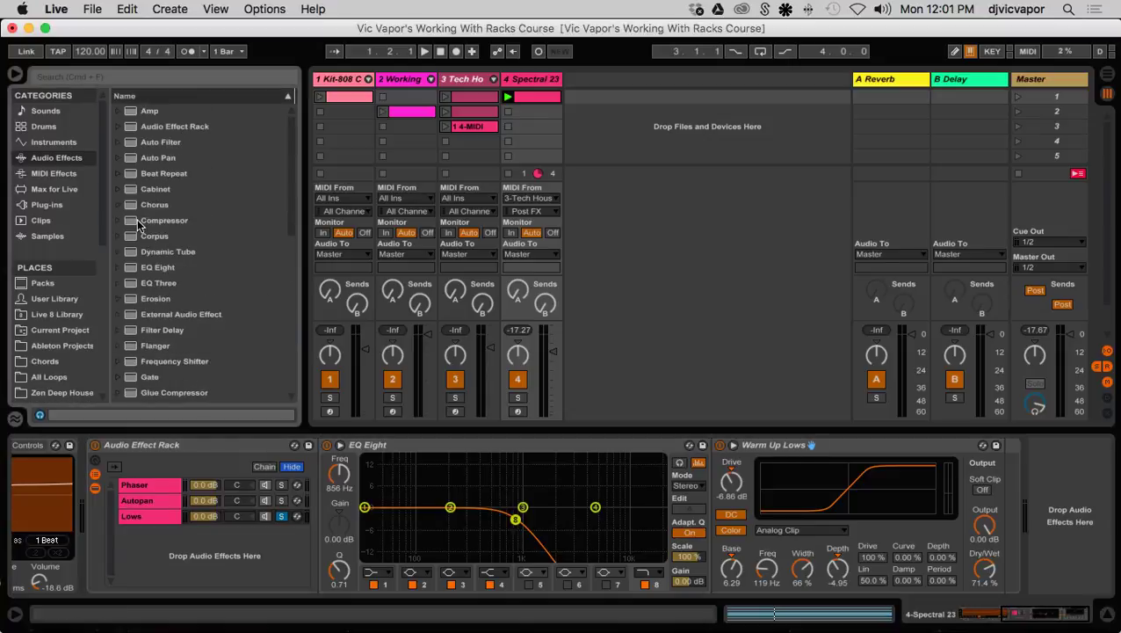
{"action": "left_click_drag", "start_coordinate": [127, 216], "coordinate": [985, 471]}
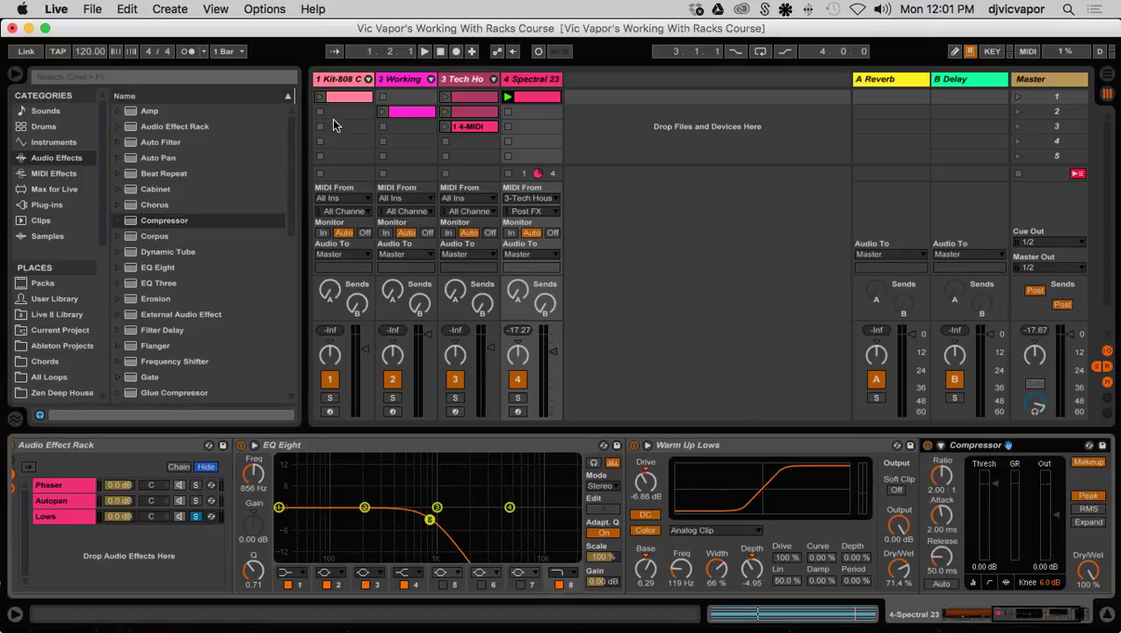
Step: Launch the Kit-808 clip and enable the Compressor's sidechain with 1-Kit-808 Classic as its audio source
{"action": "left_click", "coordinate": [319, 98]}
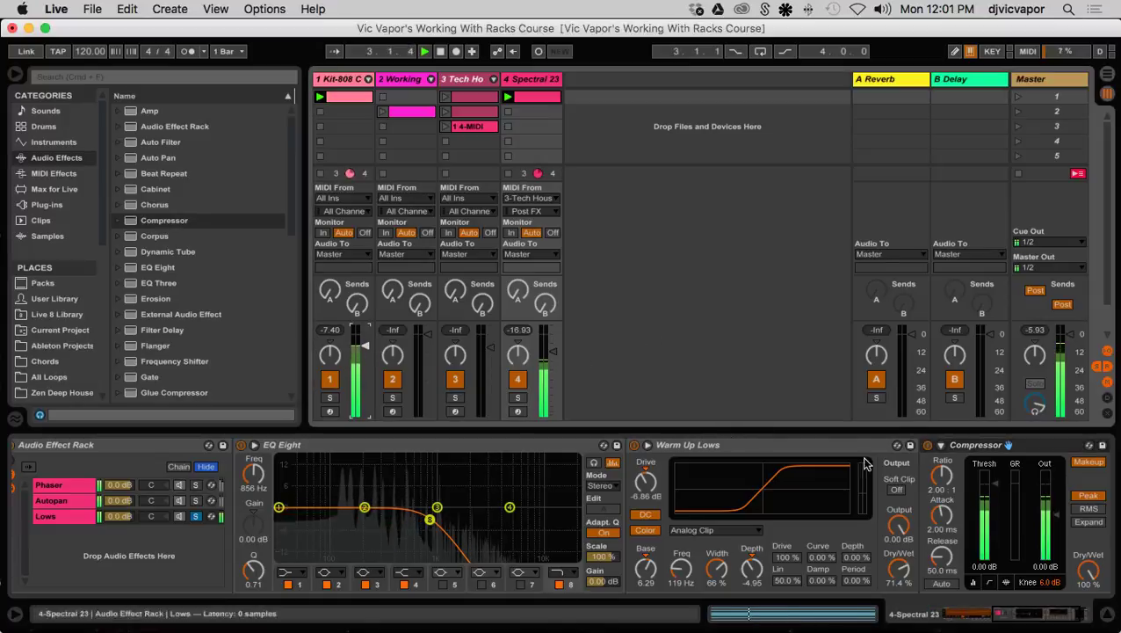
{"action": "left_click", "coordinate": [940, 446]}
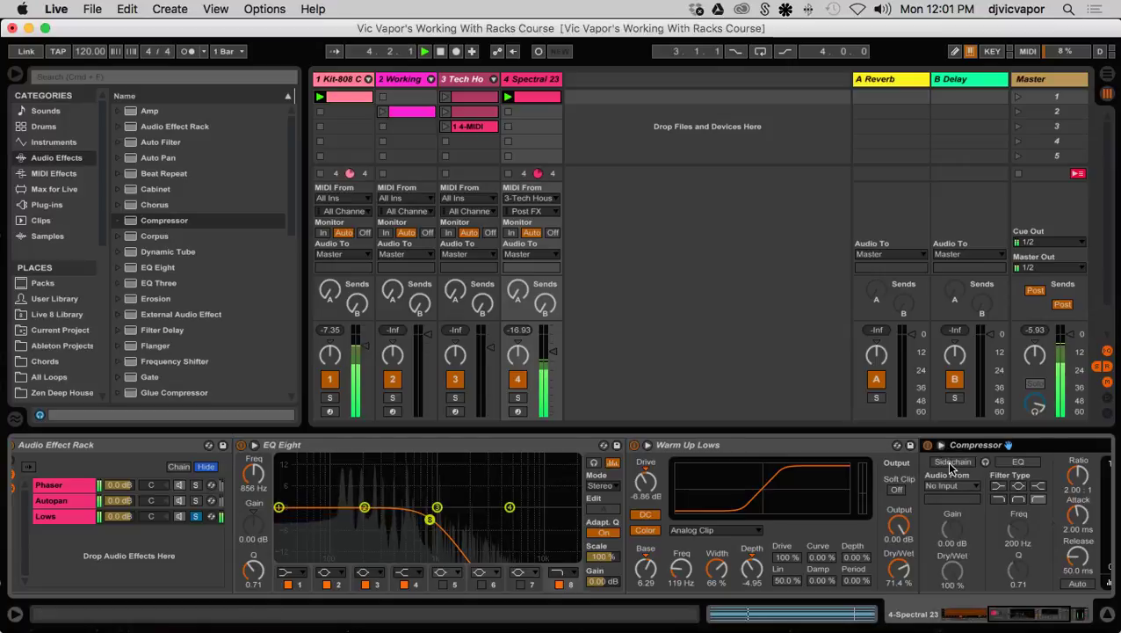
{"action": "left_click", "coordinate": [957, 486]}
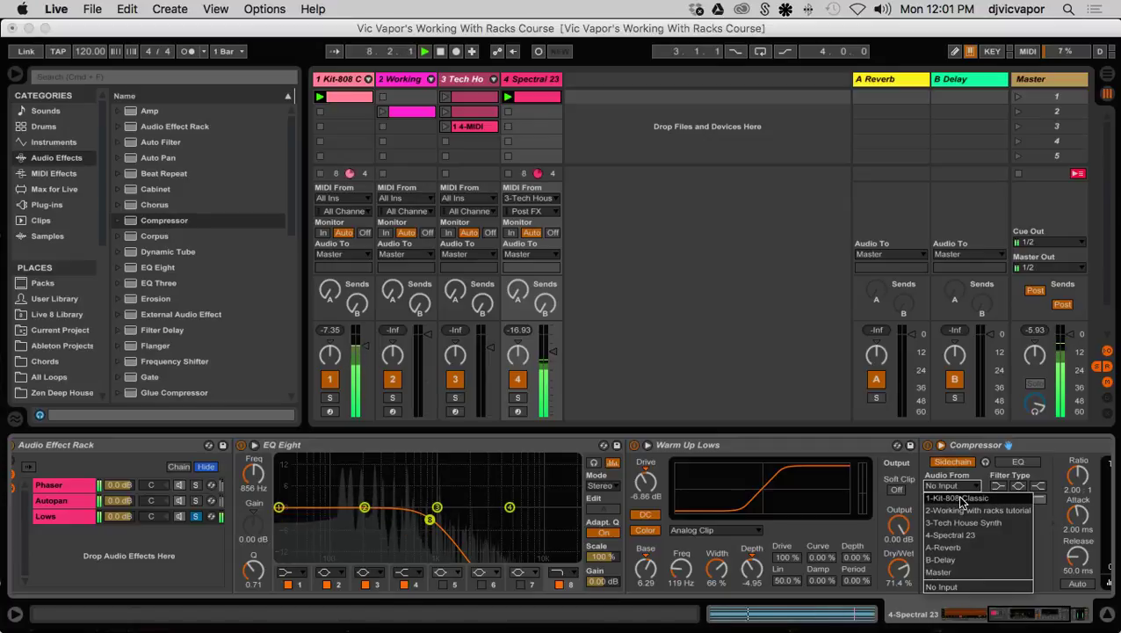
{"action": "left_click", "coordinate": [960, 498]}
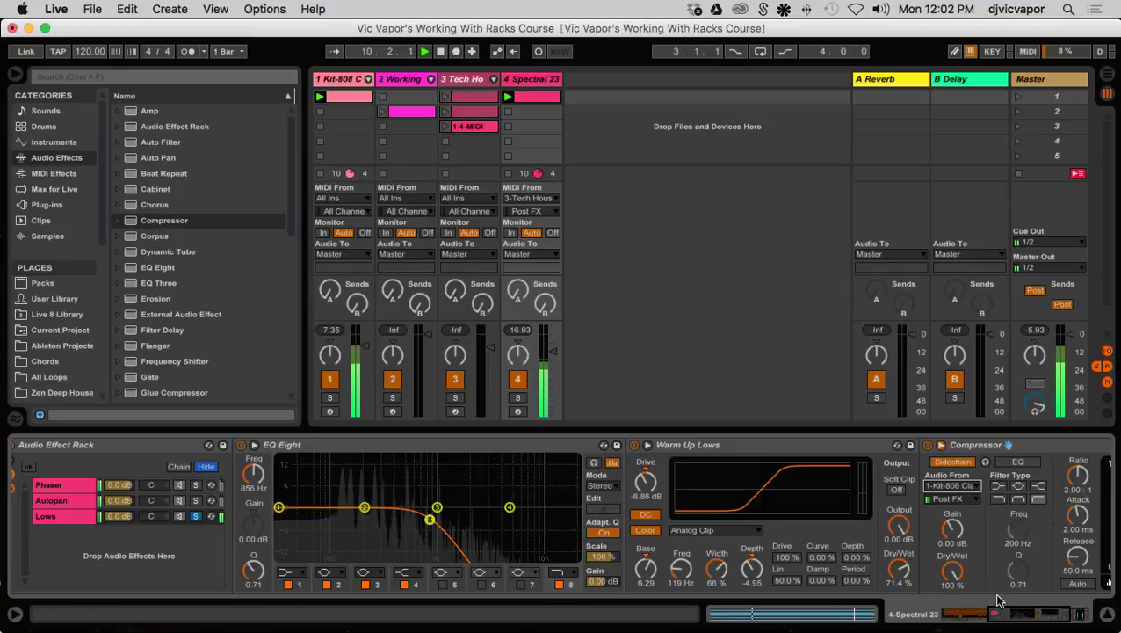
Step: Reselect 1-Kit-808 Classic as the sidechain source and lower the Compressor's threshold to -38.9 dB during playback
{"action": "left_click", "coordinate": [1042, 612]}
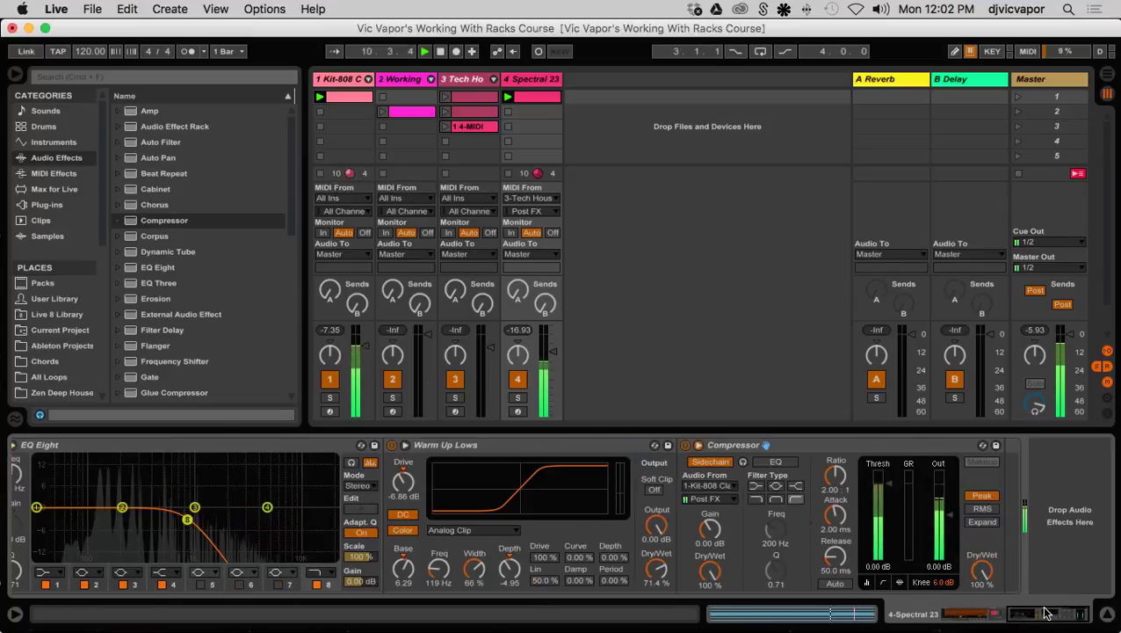
{"action": "left_click", "coordinate": [706, 489]}
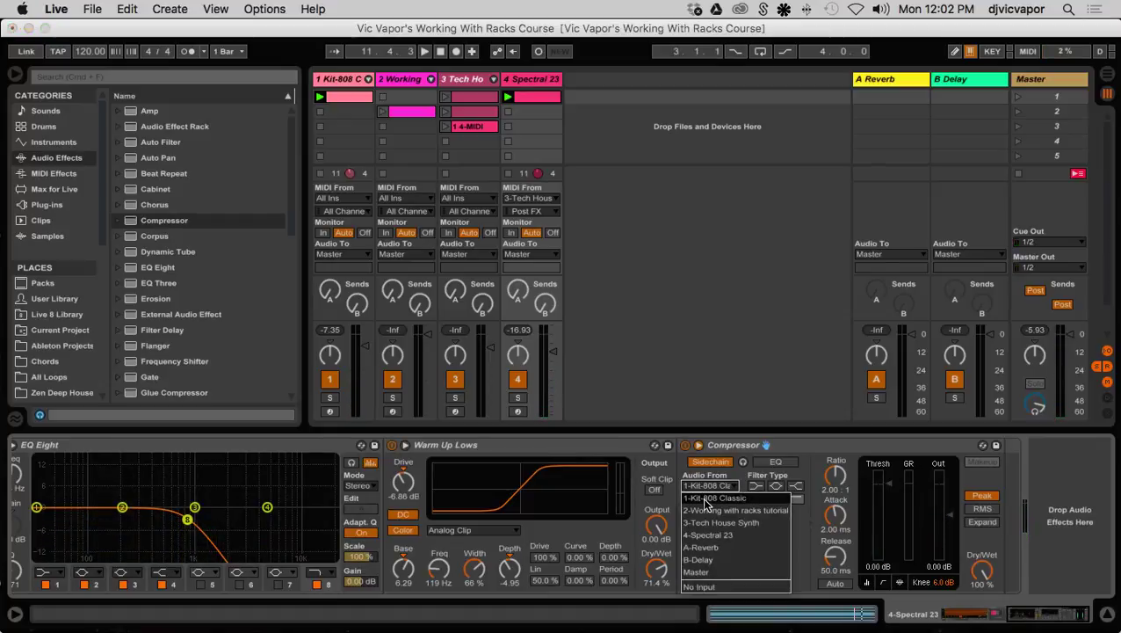
{"action": "left_click", "coordinate": [705, 498]}
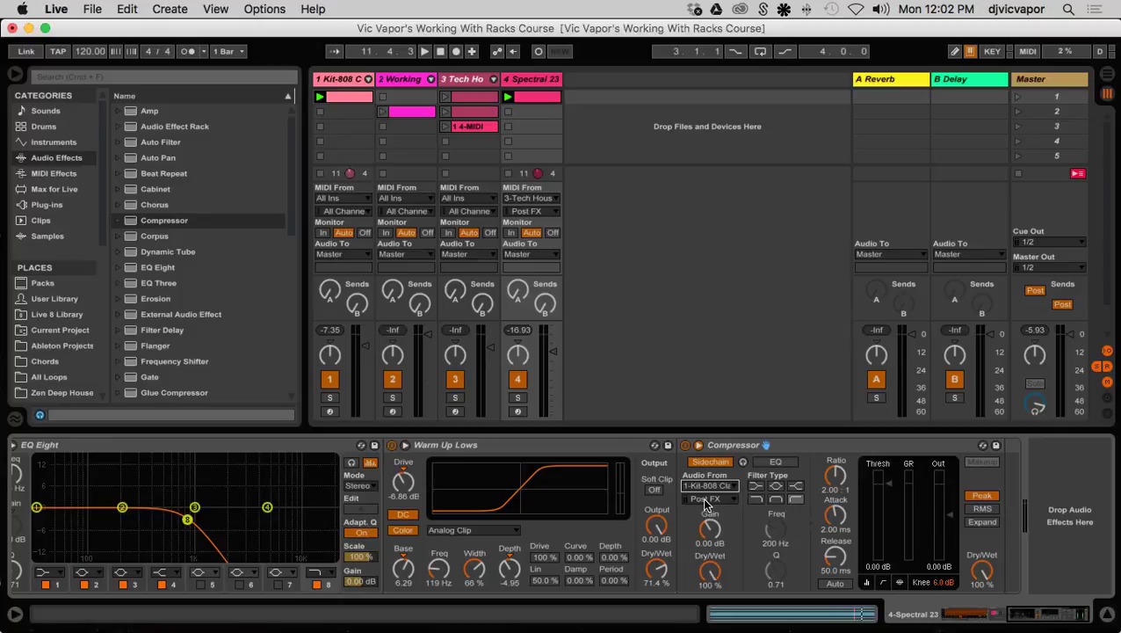
{"action": "key", "text": "space"}
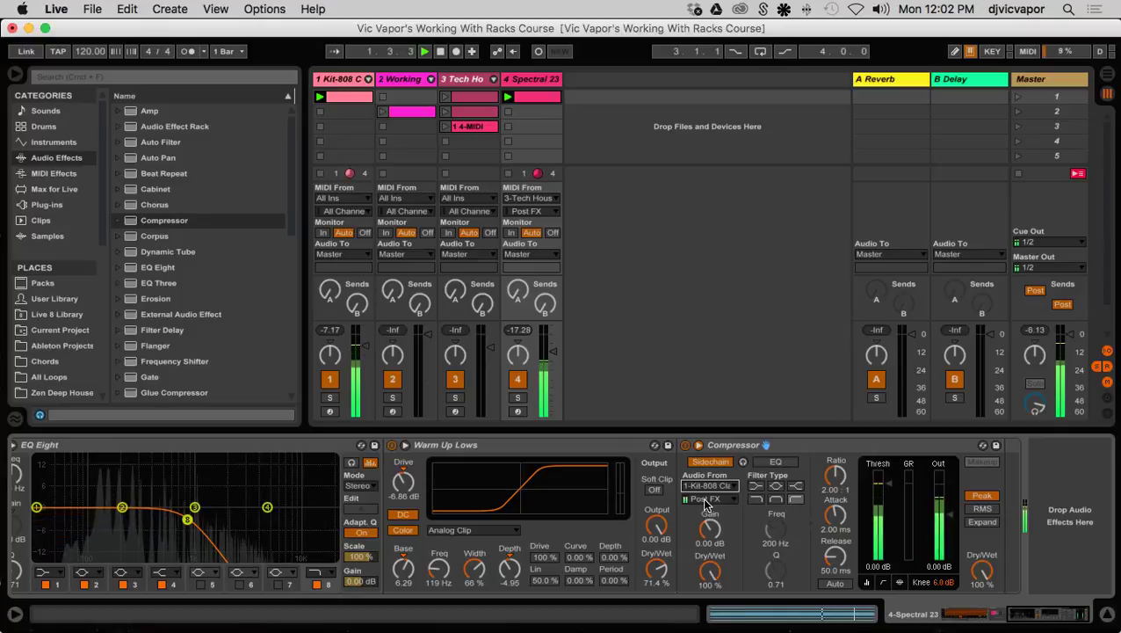
{"action": "left_click_drag", "start_coordinate": [890, 485], "coordinate": [890, 545]}
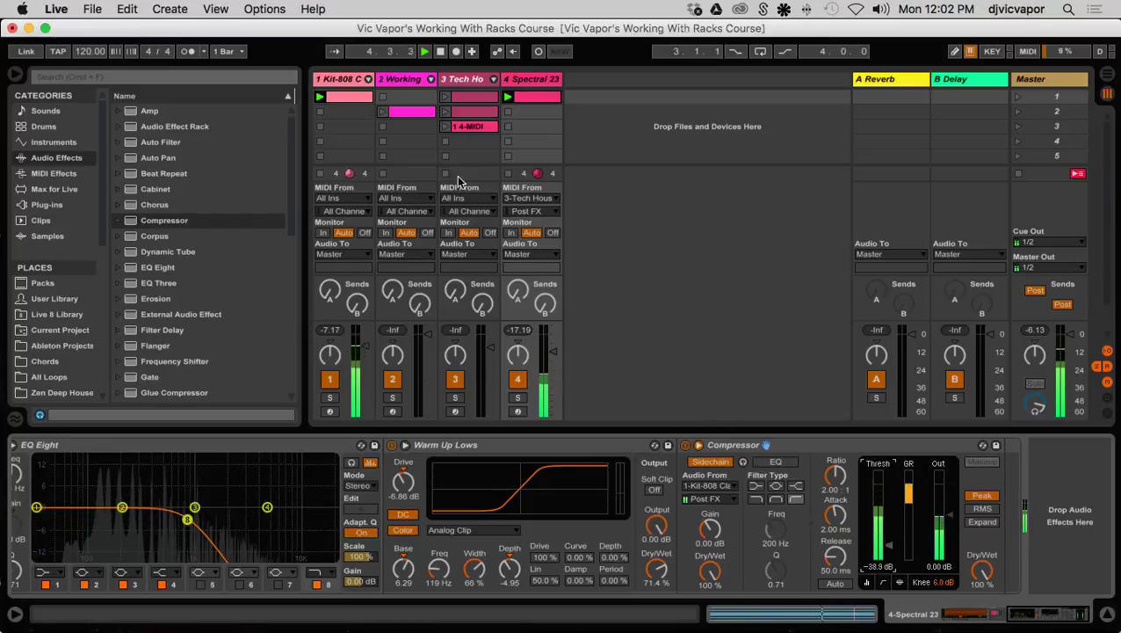
Step: Solo the Kick 808 pad in the Kit-808 Classic drum rack, and recheck the Spectral 23 Compressor's sidechain source
{"action": "left_click", "coordinate": [345, 81]}
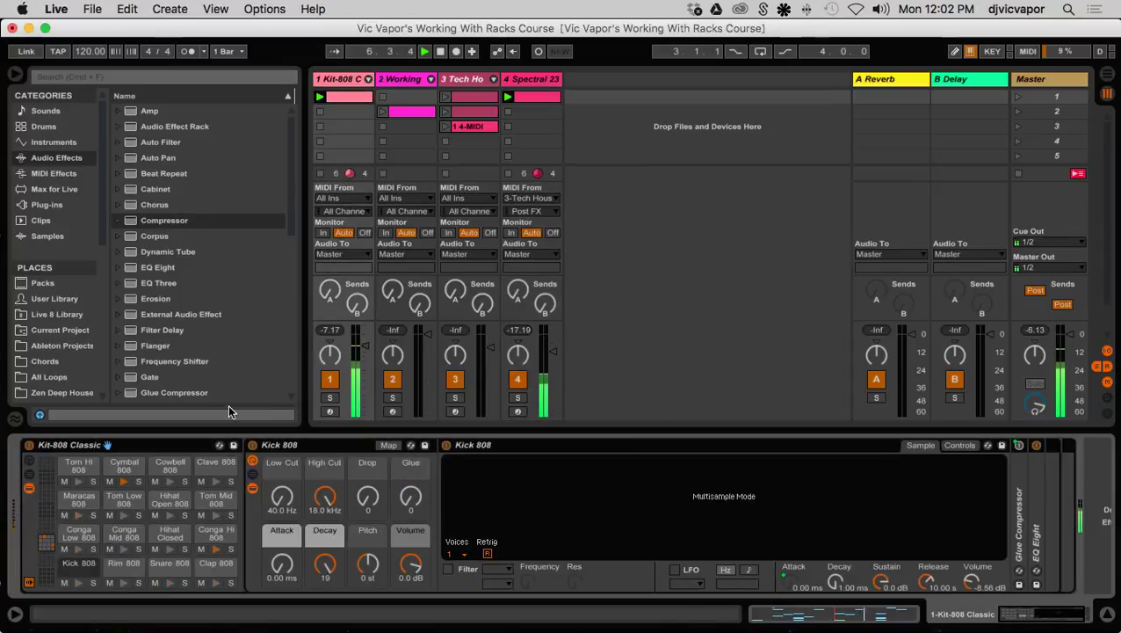
{"action": "left_click", "coordinate": [94, 583]}
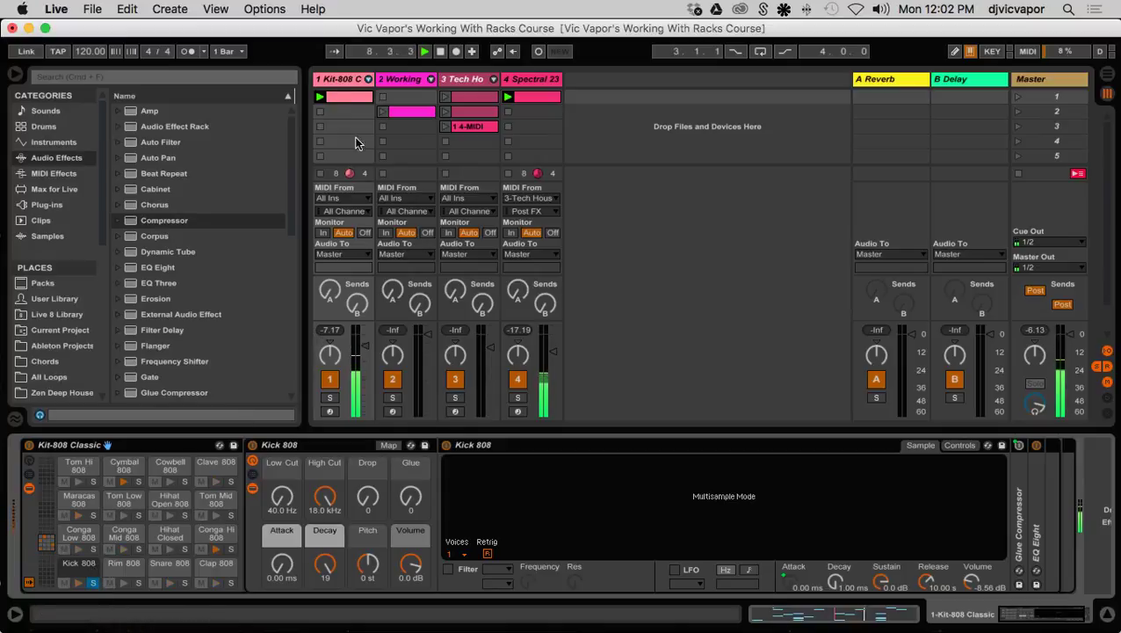
{"action": "left_click", "coordinate": [519, 83]}
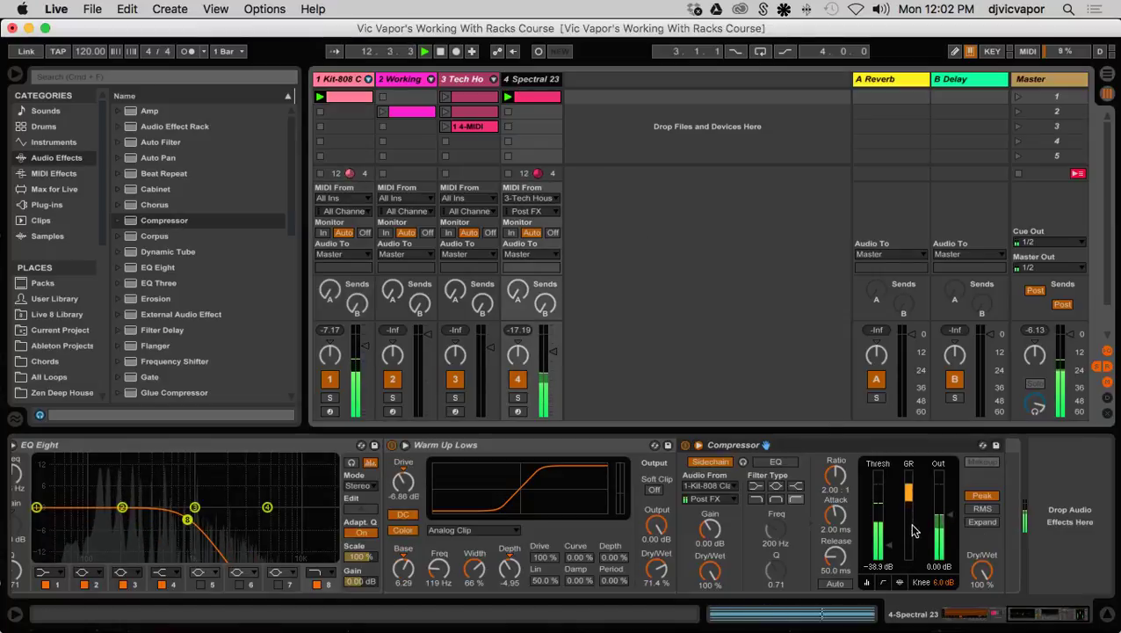
{"action": "left_click", "coordinate": [726, 489]}
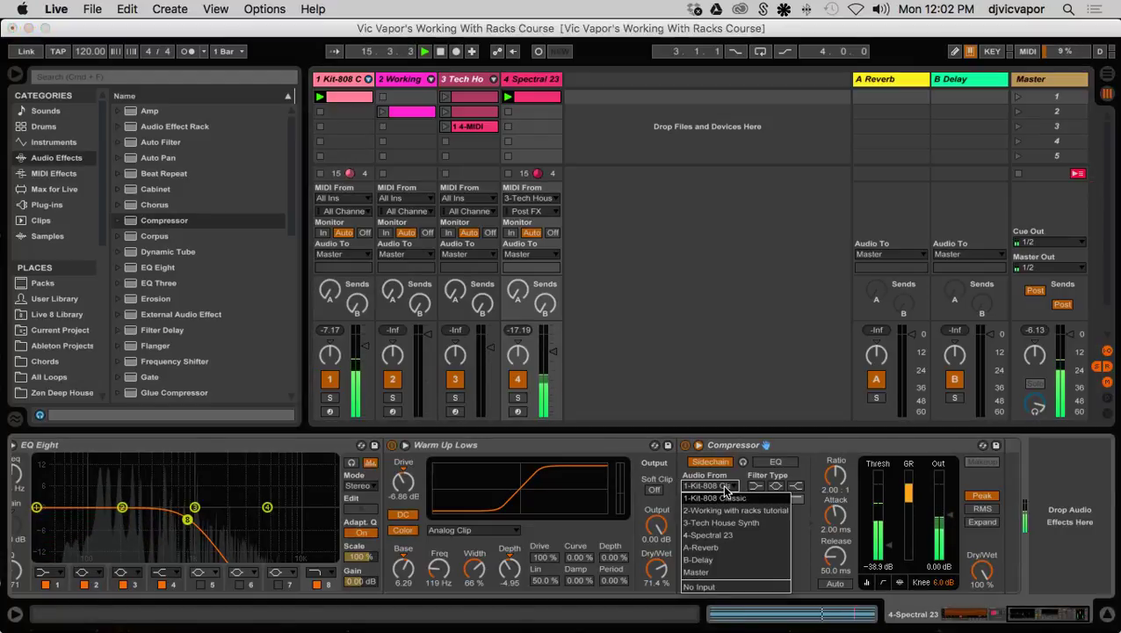
{"action": "left_click", "coordinate": [726, 492]}
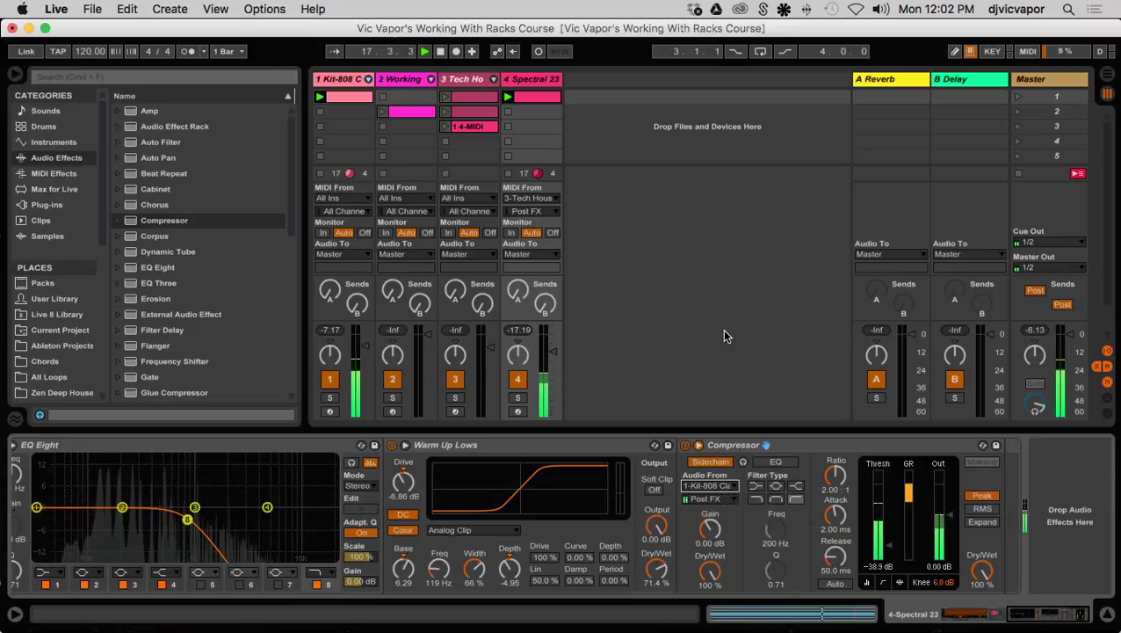
Step: Raise Spectral 23's volume slightly and set its Compressor to -35.3 dB threshold, 3.15:1 ratio, 0.42 ms attack, 49.2 ms release and RMS mode
{"action": "left_click_drag", "start_coordinate": [553, 351], "coordinate": [553, 345]}
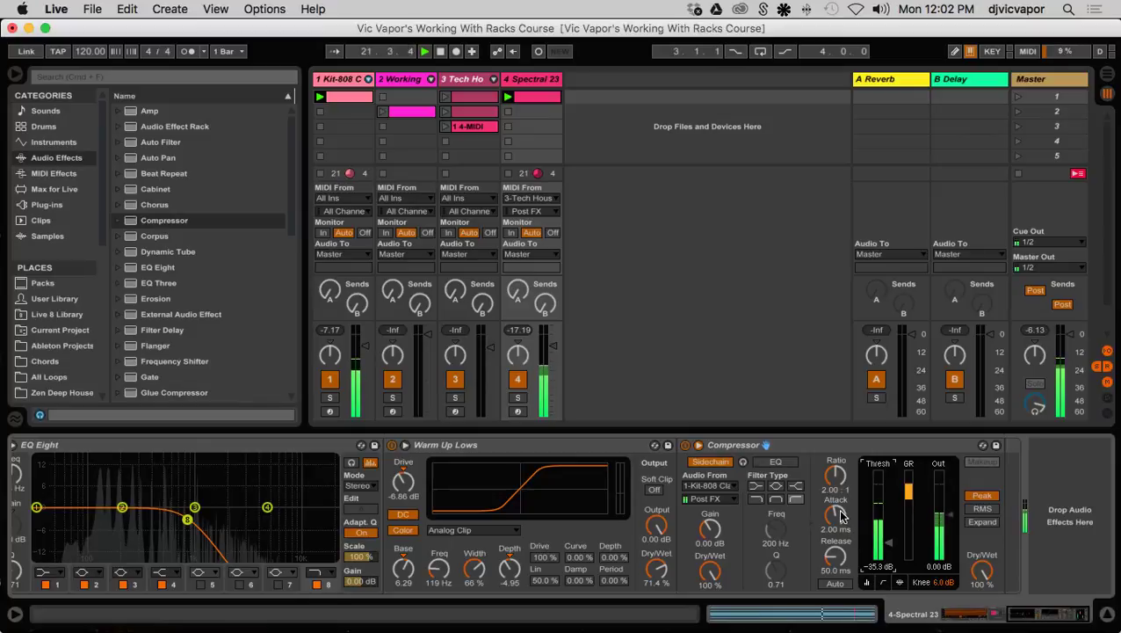
{"action": "left_click_drag", "start_coordinate": [842, 546], "coordinate": [842, 538]}
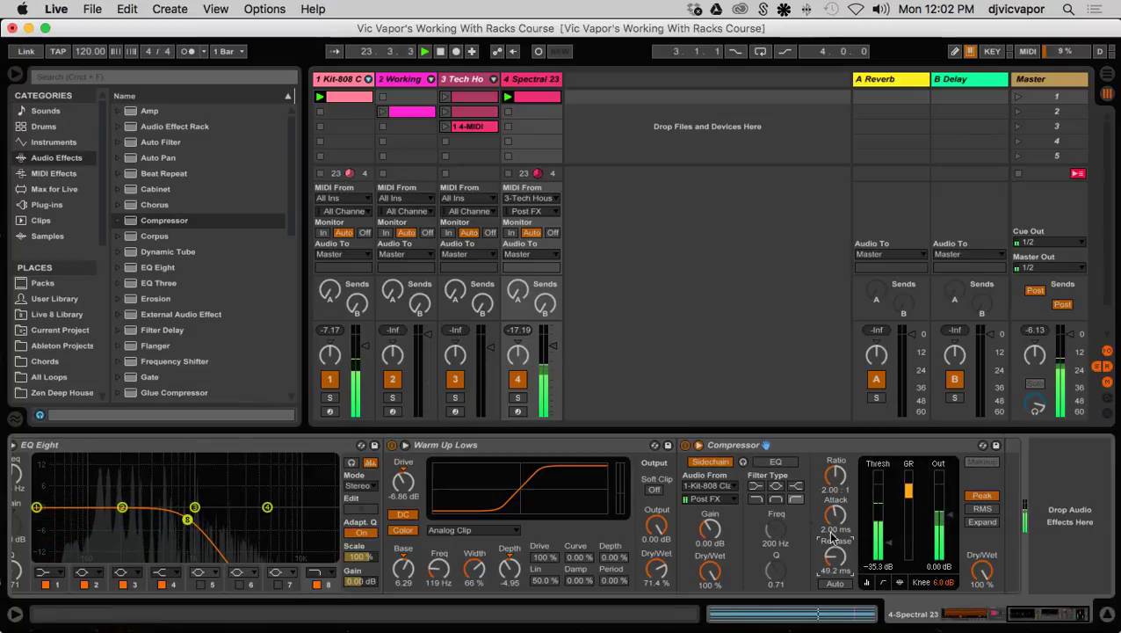
{"action": "left_click_drag", "start_coordinate": [830, 534], "coordinate": [831, 547]}
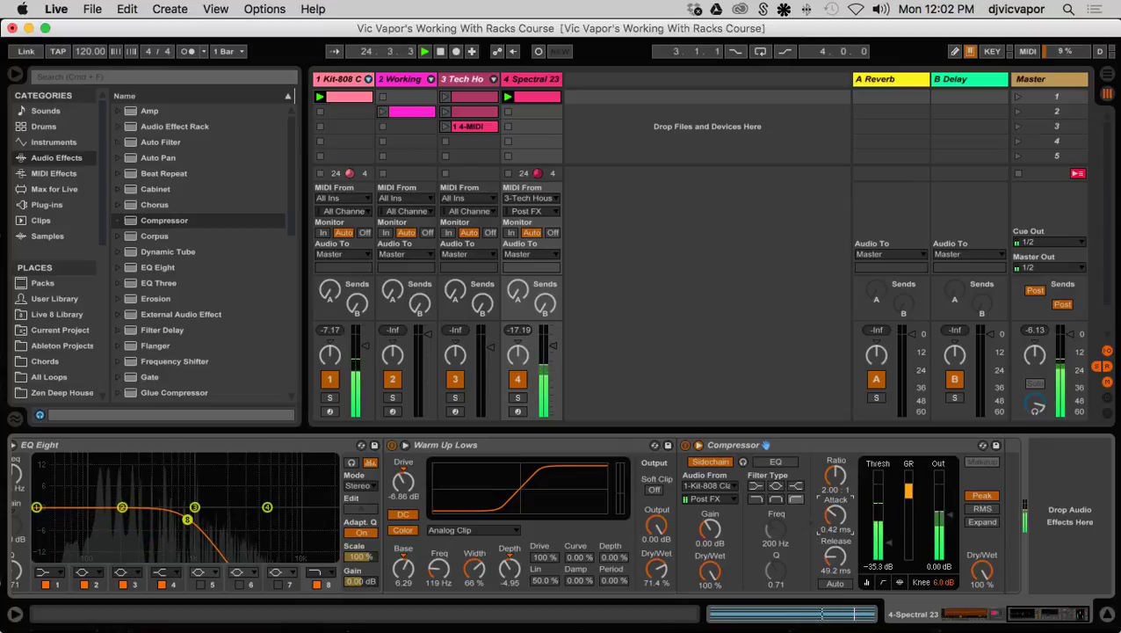
{"action": "left_click_drag", "start_coordinate": [831, 488], "coordinate": [831, 480]}
{"action": "left_click", "coordinate": [982, 508]}
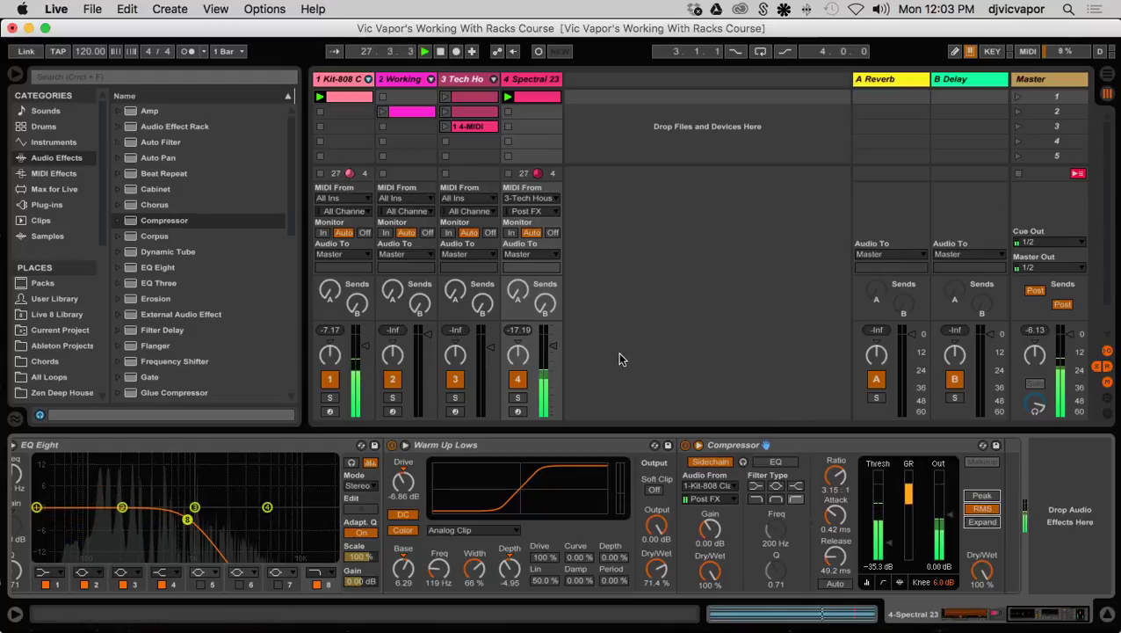
Step: Raise the Spectral 23 track volume to -5.3 dB and audition the sidechained Lows chain against the kick
{"action": "left_click", "coordinate": [553, 347]}
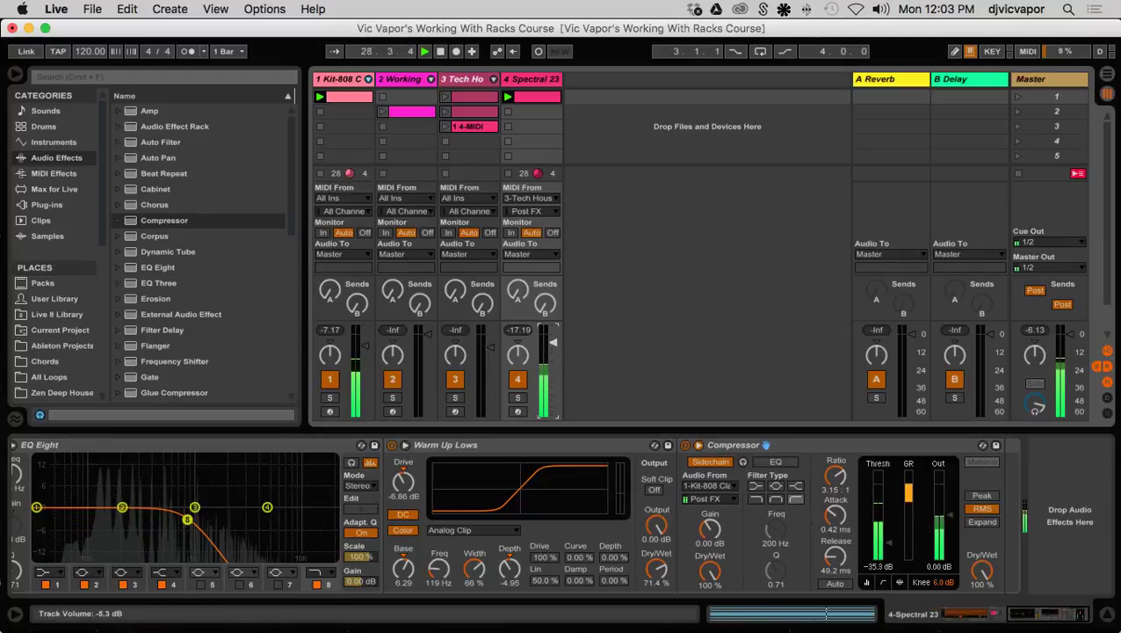
{"action": "left_click_drag", "start_coordinate": [364, 346], "coordinate": [365, 343]}
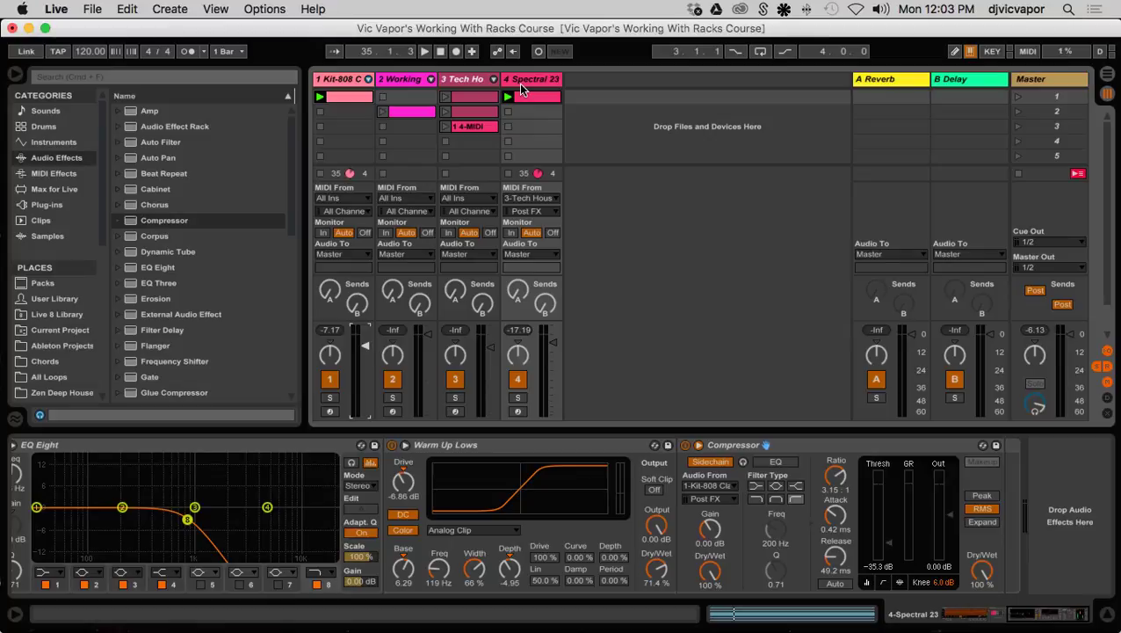
{"action": "key", "text": "space"}
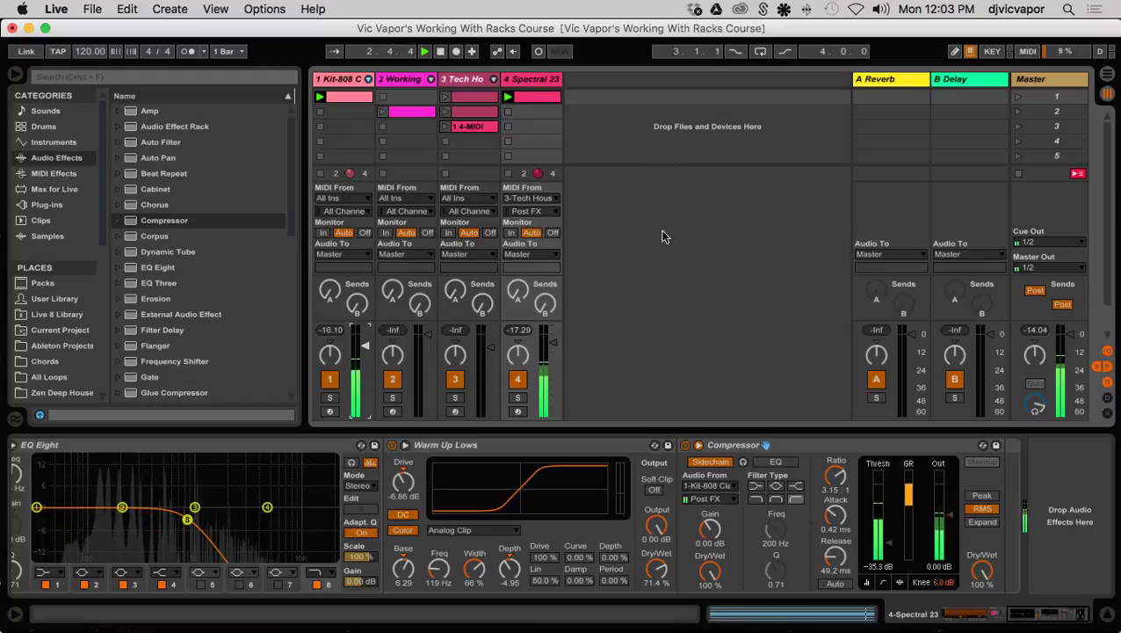
{"action": "left_click", "coordinate": [726, 486]}
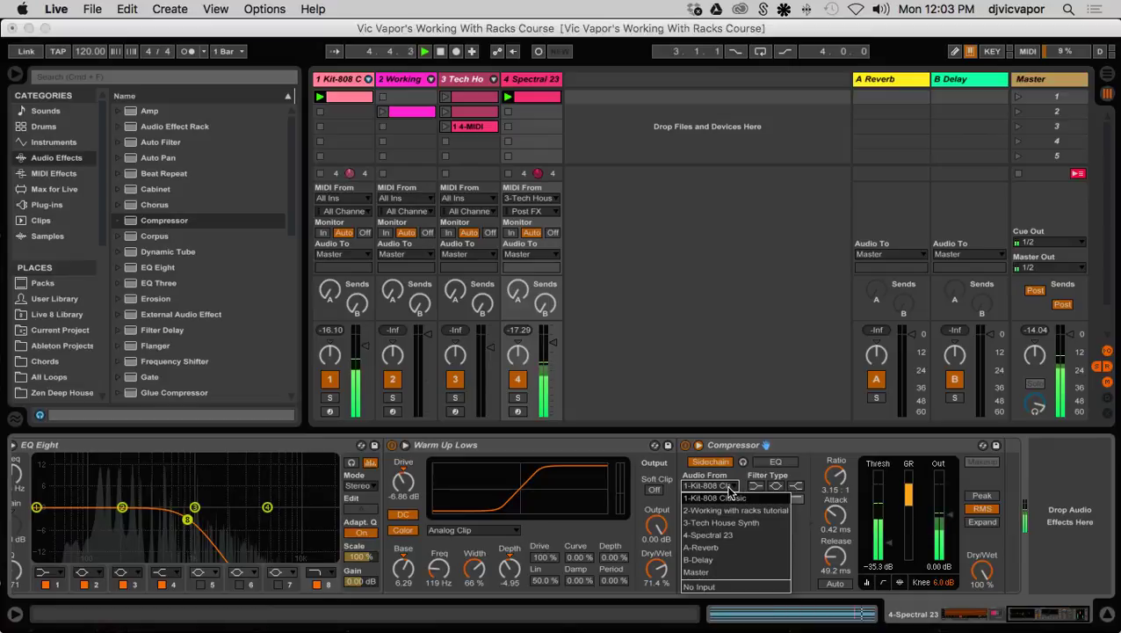
{"action": "left_click", "coordinate": [725, 498]}
{"action": "left_click", "coordinate": [714, 370]}
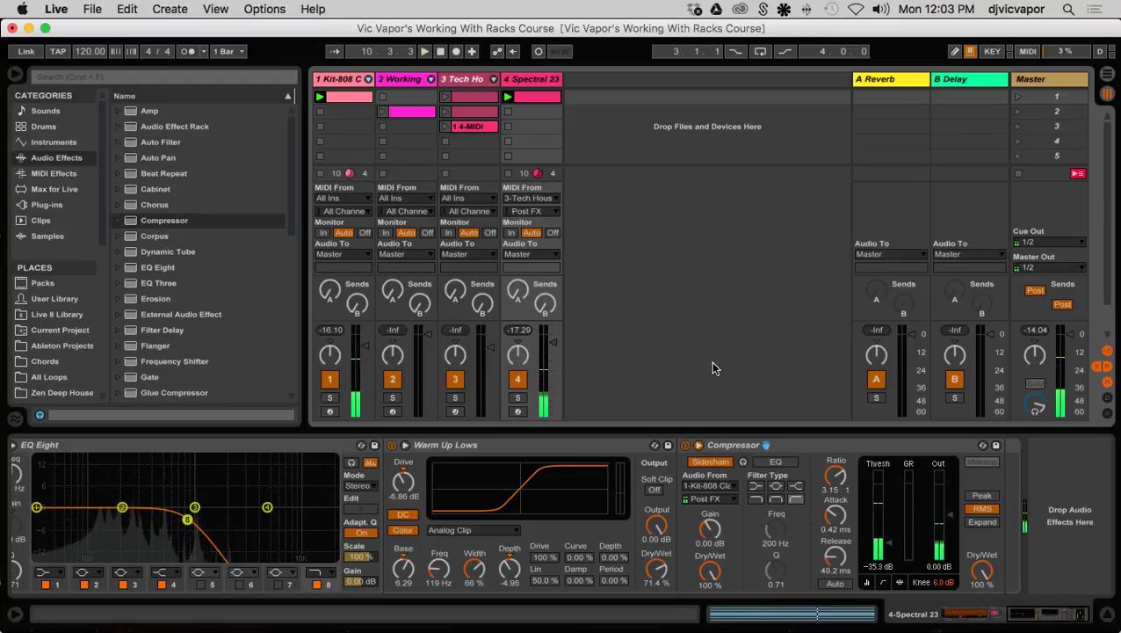
{"action": "key", "text": "space"}
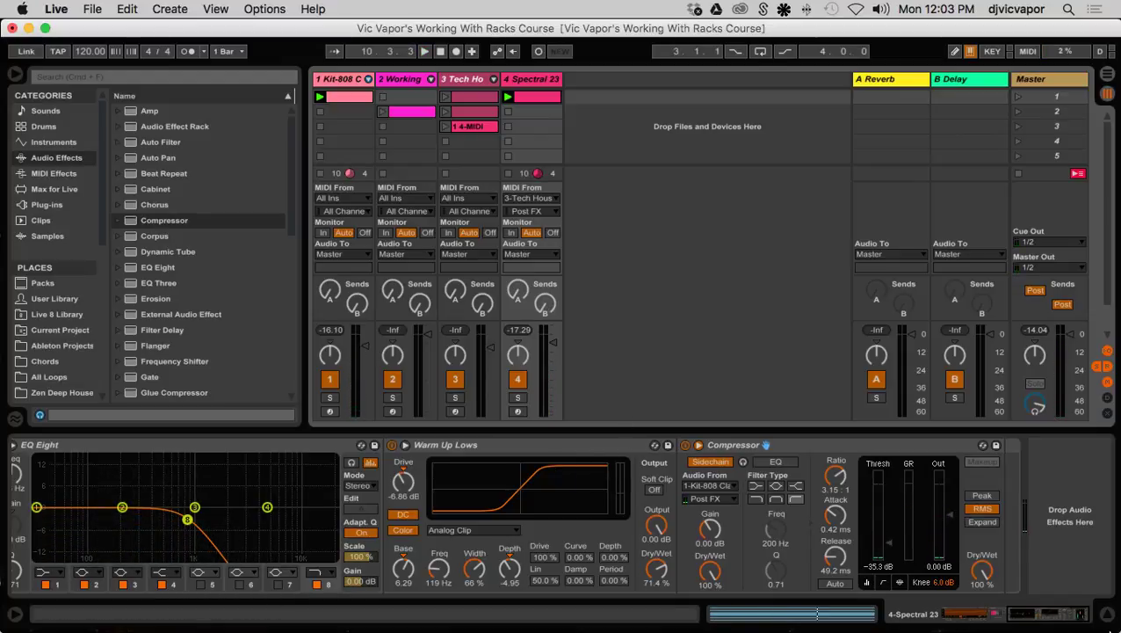
Step: Create a fourth chain in the Spectral 23 Audio Effect Rack with a new EQ Eight
{"action": "left_click_drag", "start_coordinate": [1062, 618], "coordinate": [948, 623]}
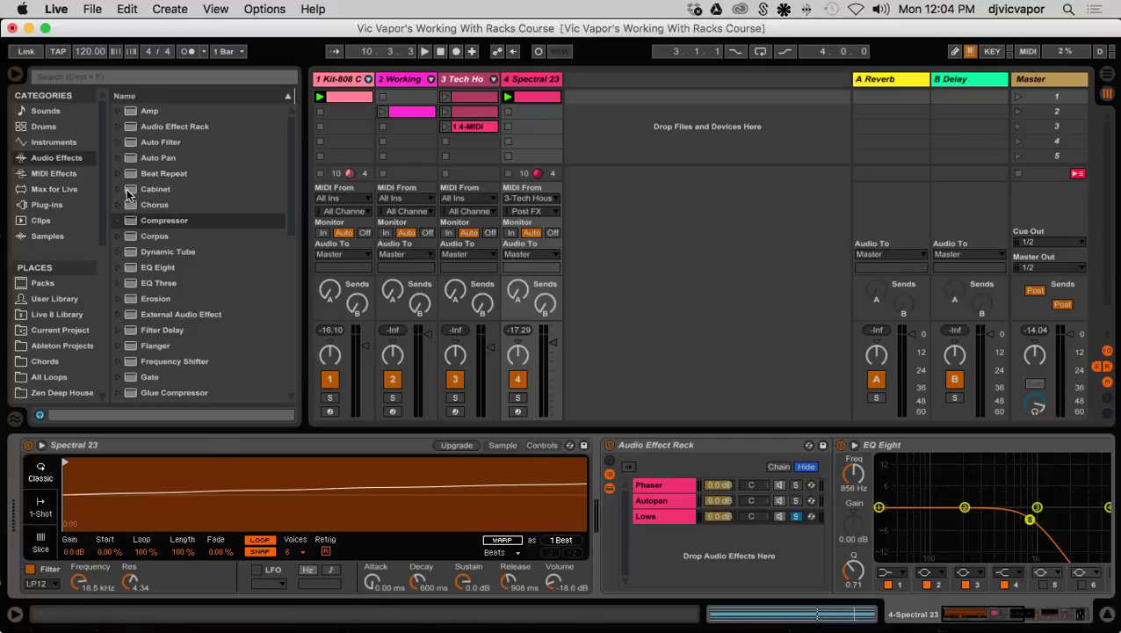
{"action": "left_click_drag", "start_coordinate": [130, 267], "coordinate": [665, 564]}
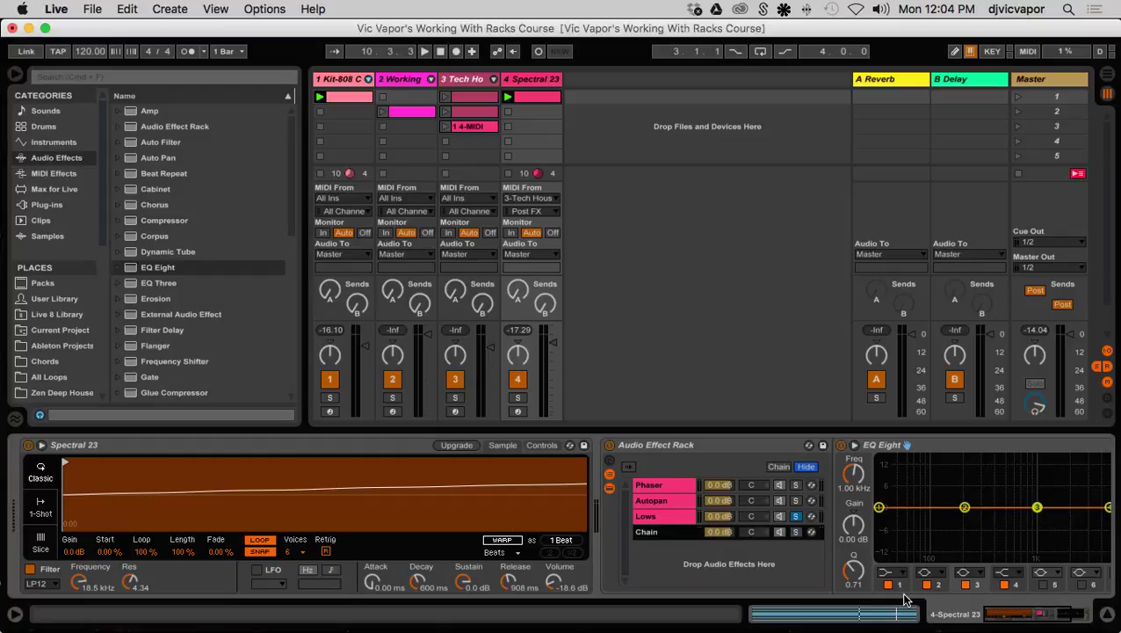
{"action": "left_click_drag", "start_coordinate": [998, 618], "coordinate": [1048, 618]}
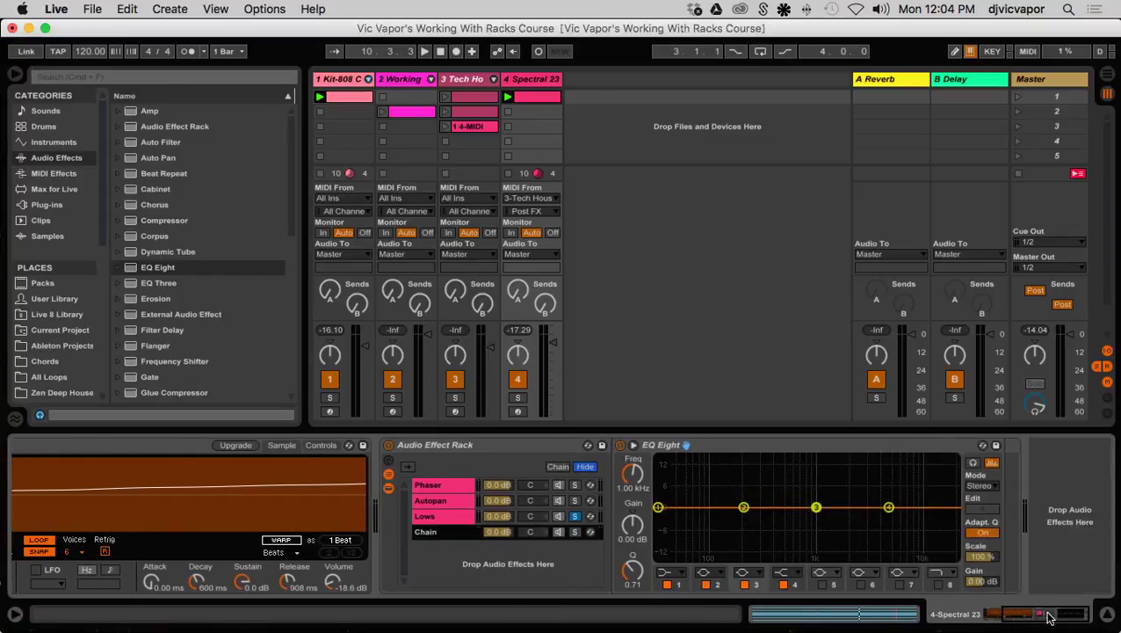
Step: Make band 1 of the fourth chain's EQ Eight a low cut at 2.08 kHz and band 4 a high cut
{"action": "left_click", "coordinate": [681, 578]}
{"action": "left_click", "coordinate": [670, 472]}
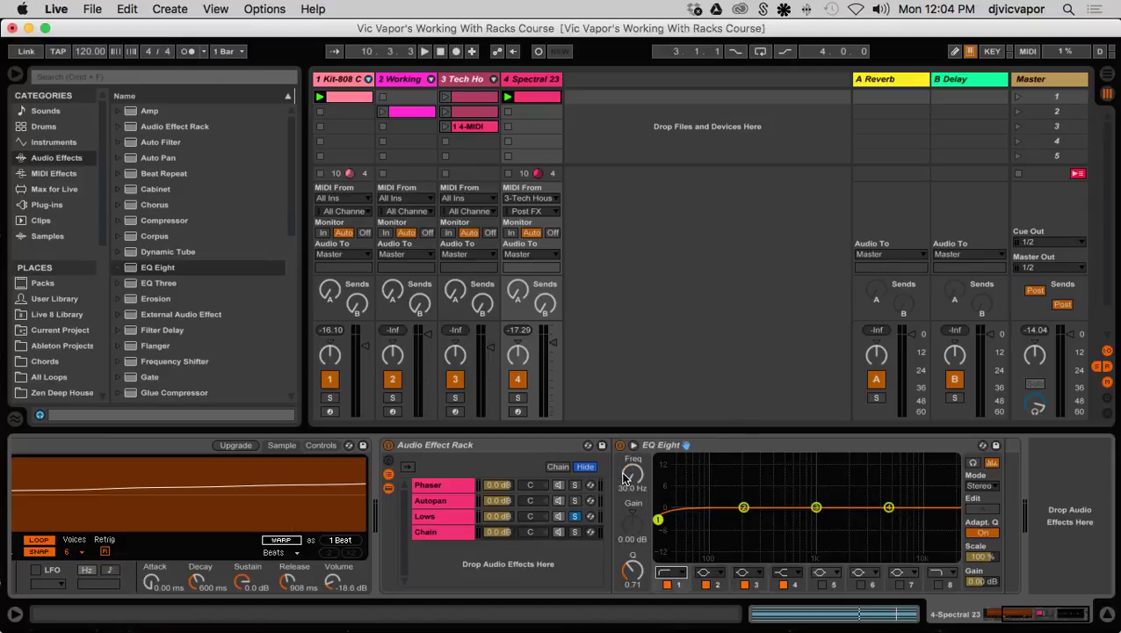
{"action": "left_click_drag", "start_coordinate": [626, 477], "coordinate": [626, 412]}
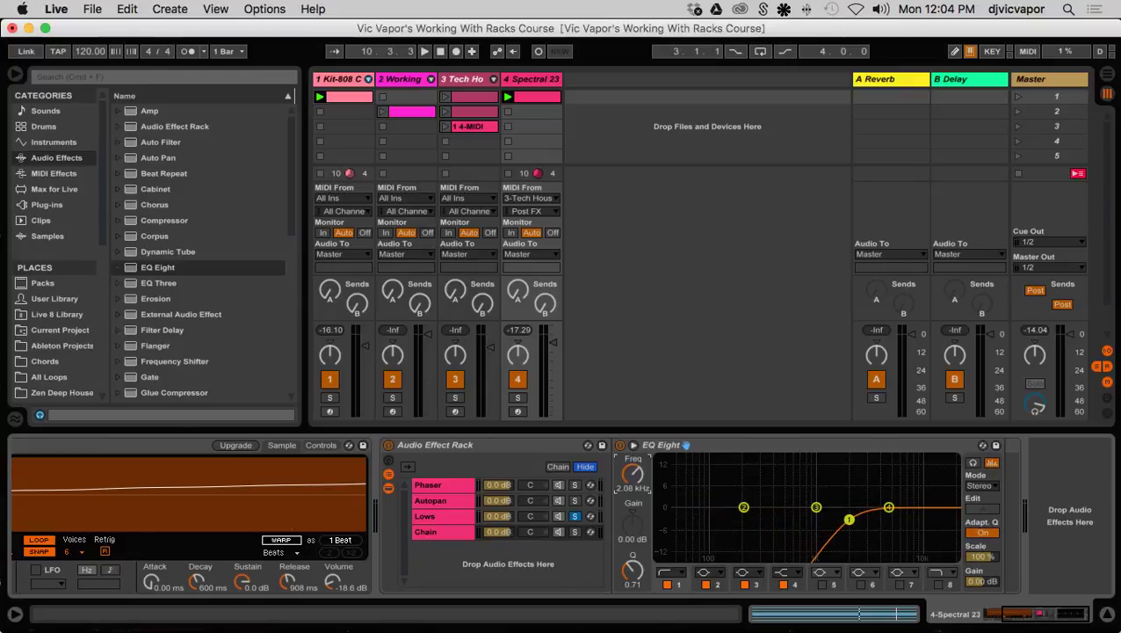
{"action": "left_click", "coordinate": [789, 582]}
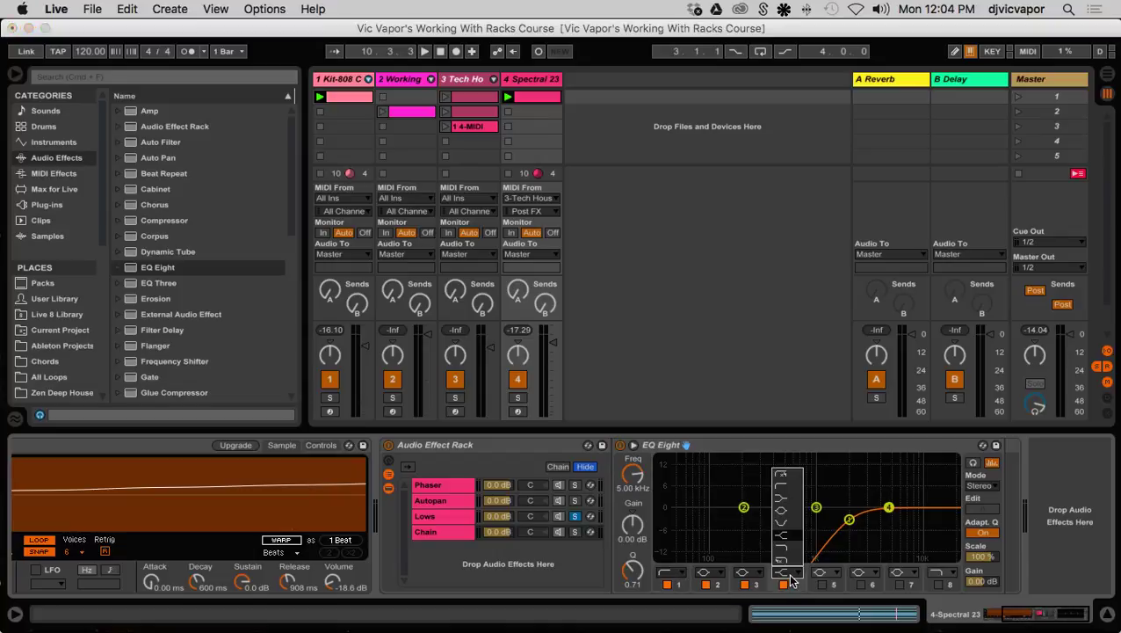
{"action": "left_click", "coordinate": [793, 554]}
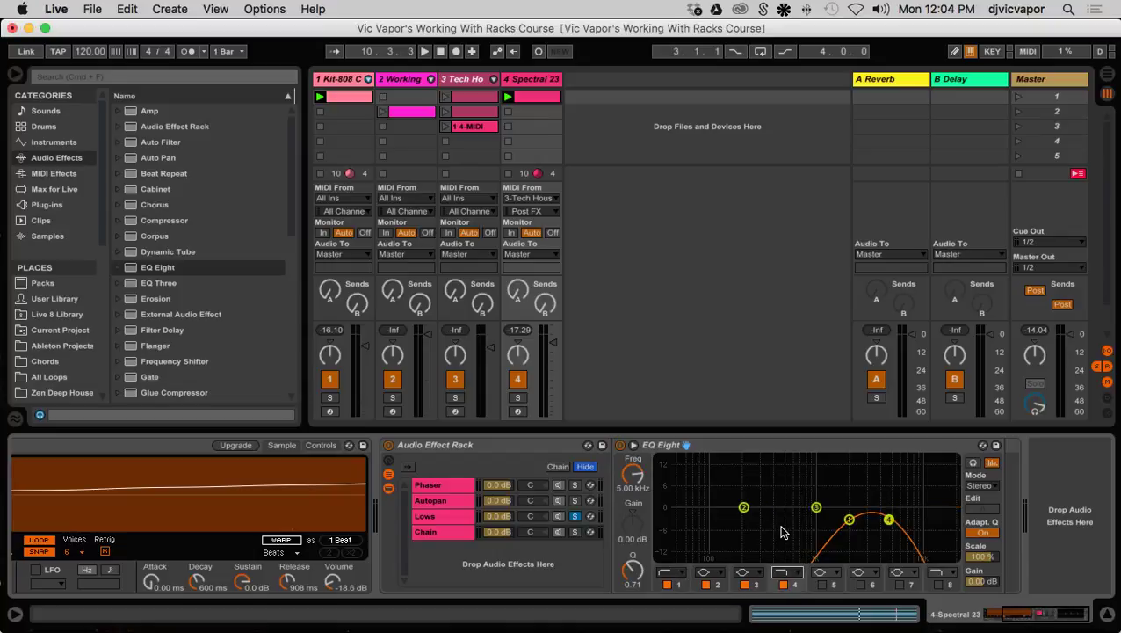
Step: On the fourth chain's EQ Eight, set band 4 to 7.72 kHz and band 1 to the steeper low cut at 1.30 kHz, then audition it
{"action": "left_click_drag", "start_coordinate": [632, 475], "coordinate": [633, 462]}
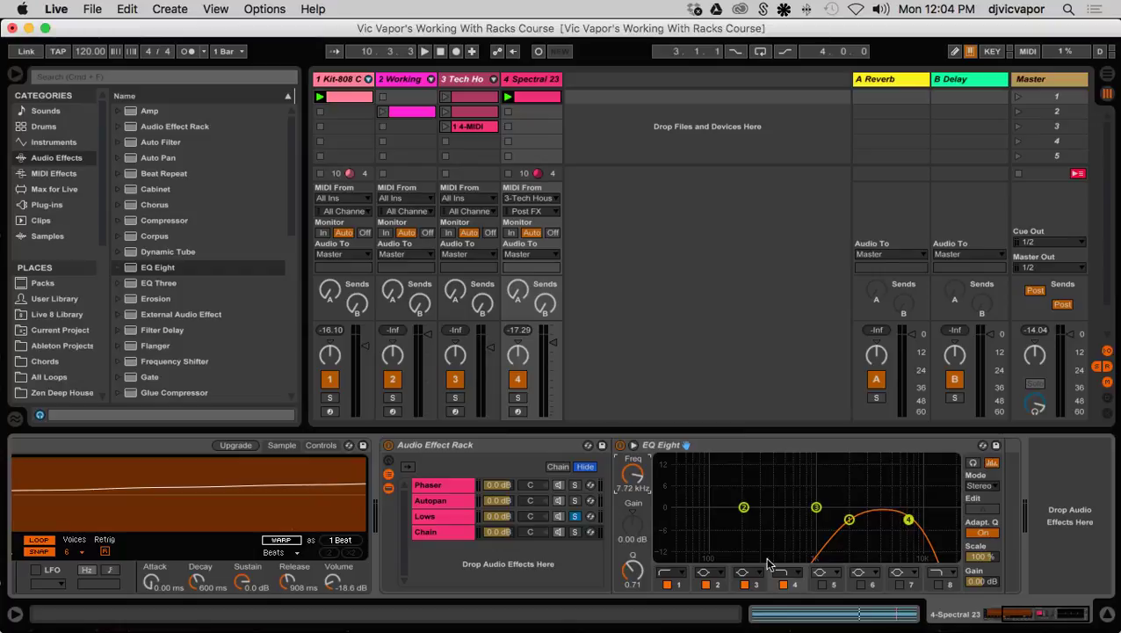
{"action": "left_click", "coordinate": [849, 521]}
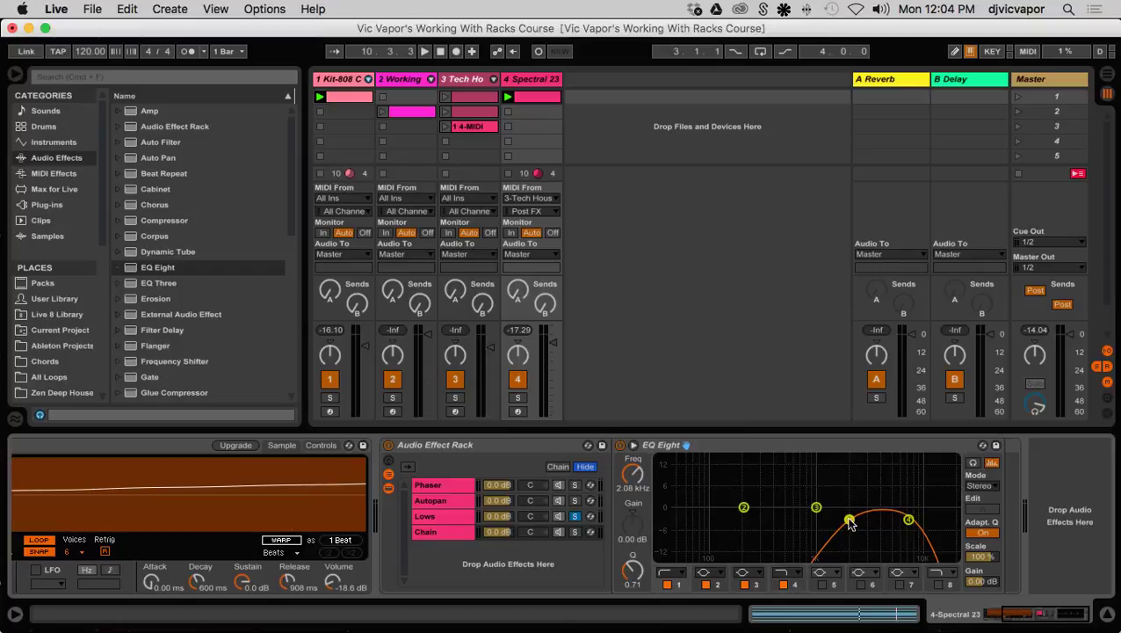
{"action": "left_click_drag", "start_coordinate": [629, 486], "coordinate": [630, 497]}
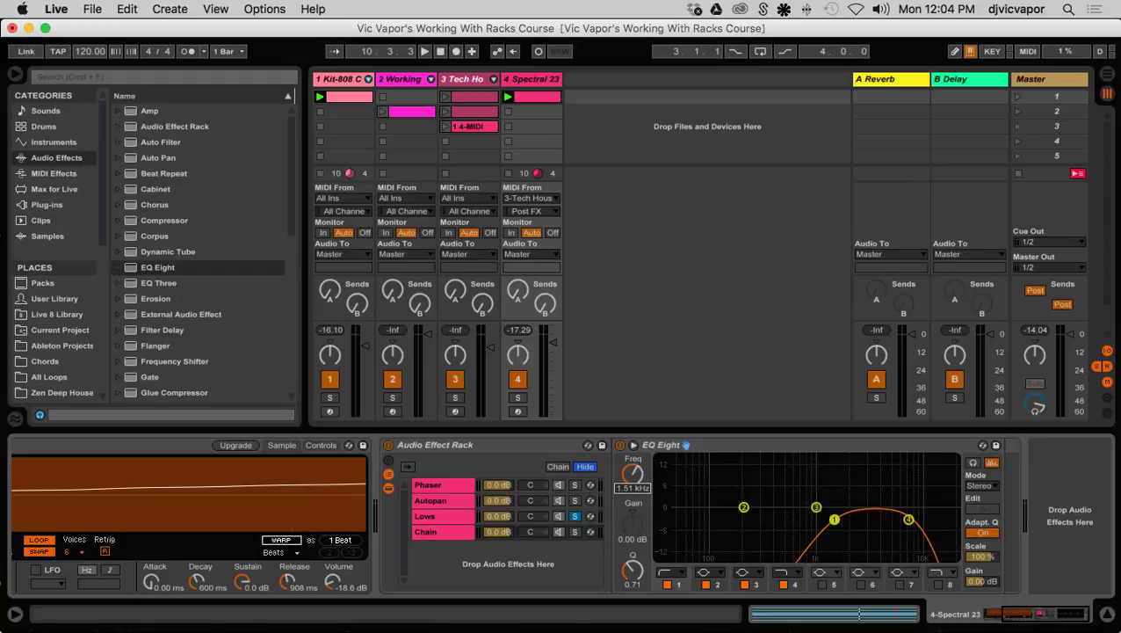
{"action": "left_click", "coordinate": [680, 577]}
{"action": "left_click", "coordinate": [676, 484]}
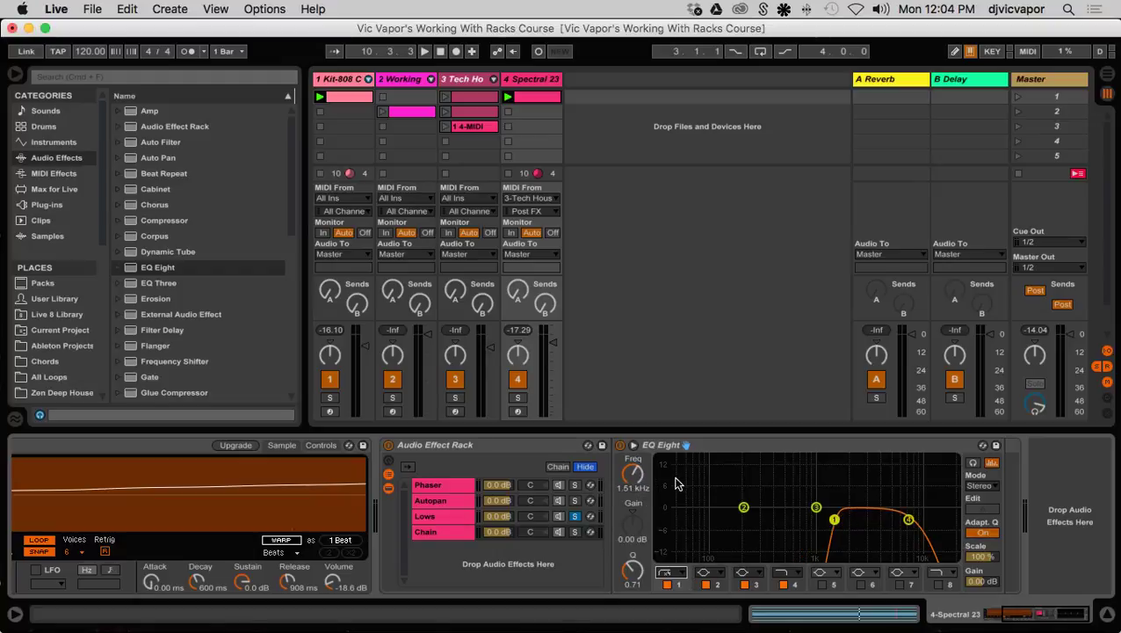
{"action": "left_click_drag", "start_coordinate": [644, 473], "coordinate": [644, 480]}
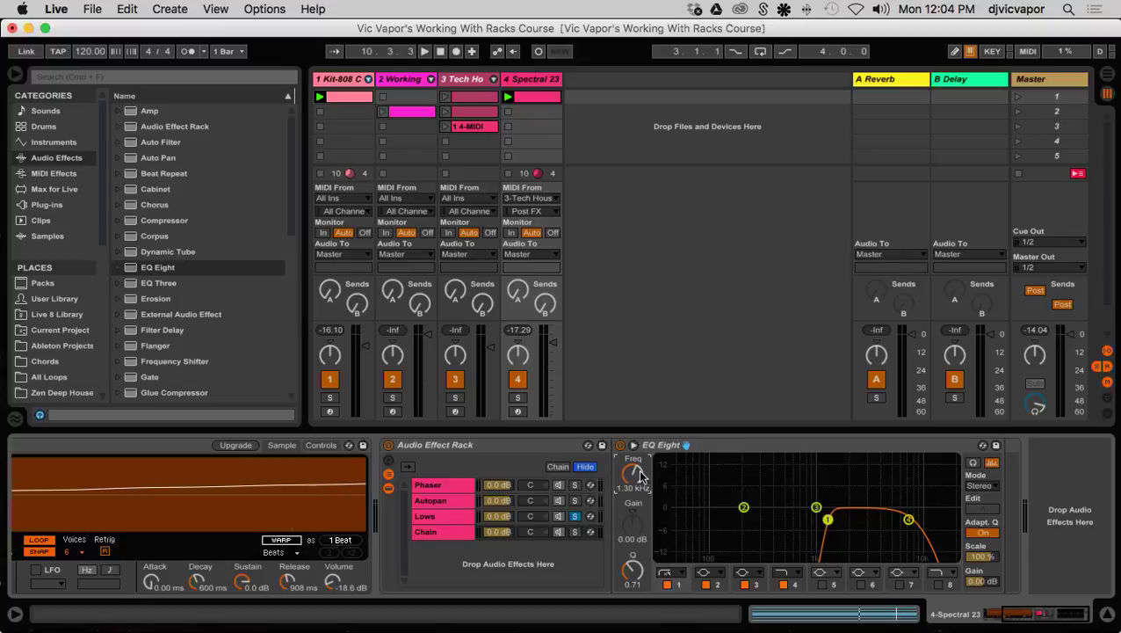
{"action": "key", "text": "space"}
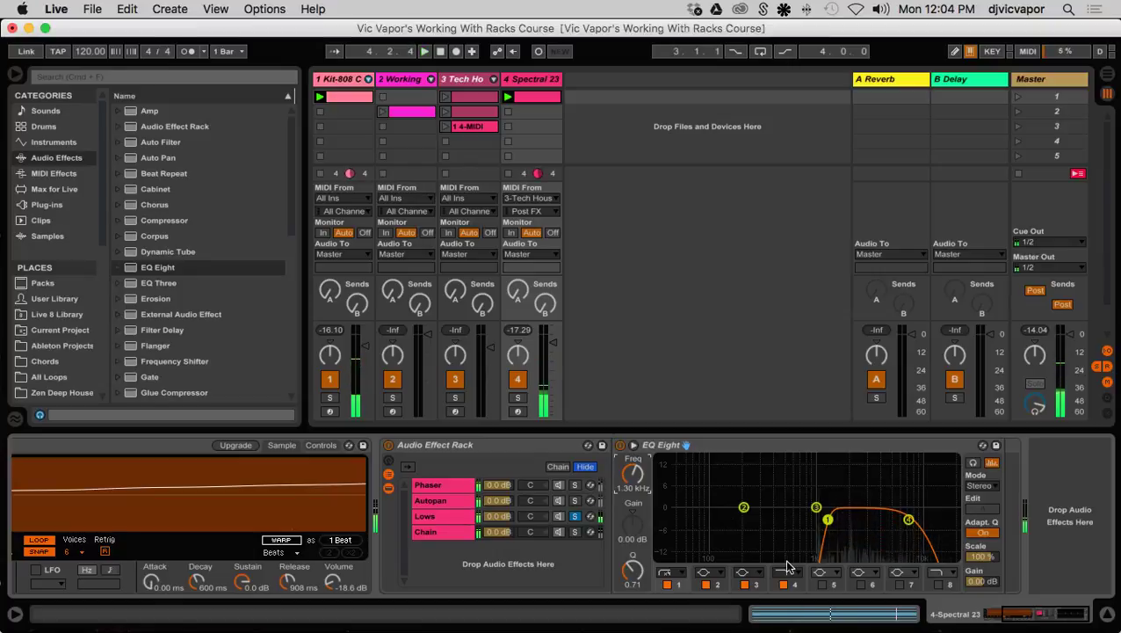
{"action": "key", "text": "space"}
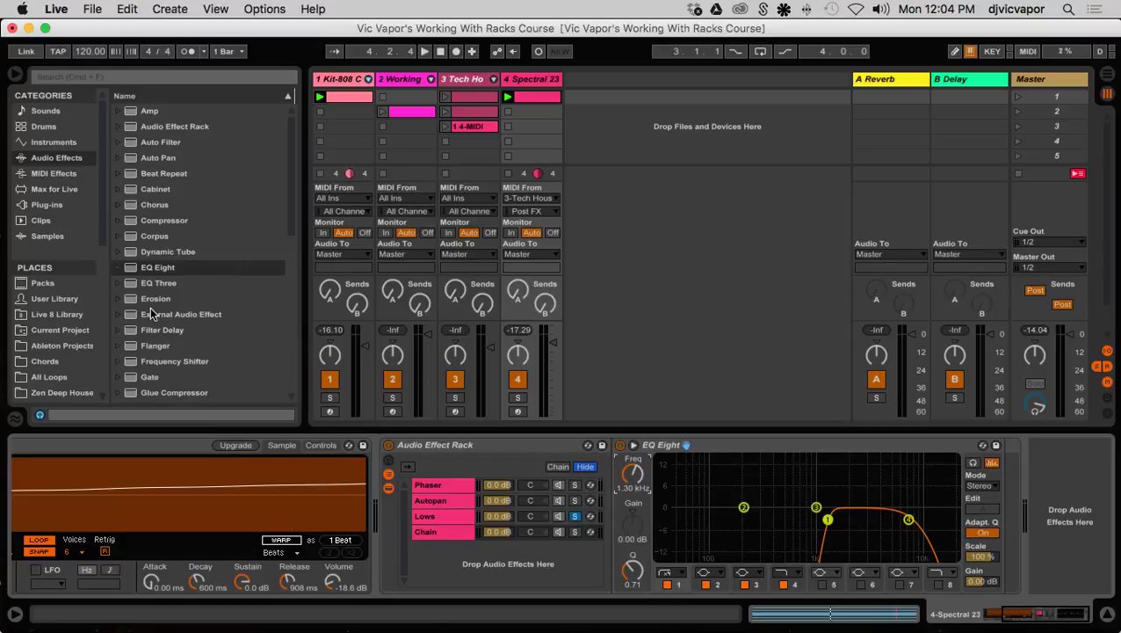
Step: Add a default Redux after the EQ Eight in the fourth chain of the Spectral 23 rack
{"action": "scroll", "coordinate": [151, 314], "scroll_direction": "down", "scroll_amount": 5}
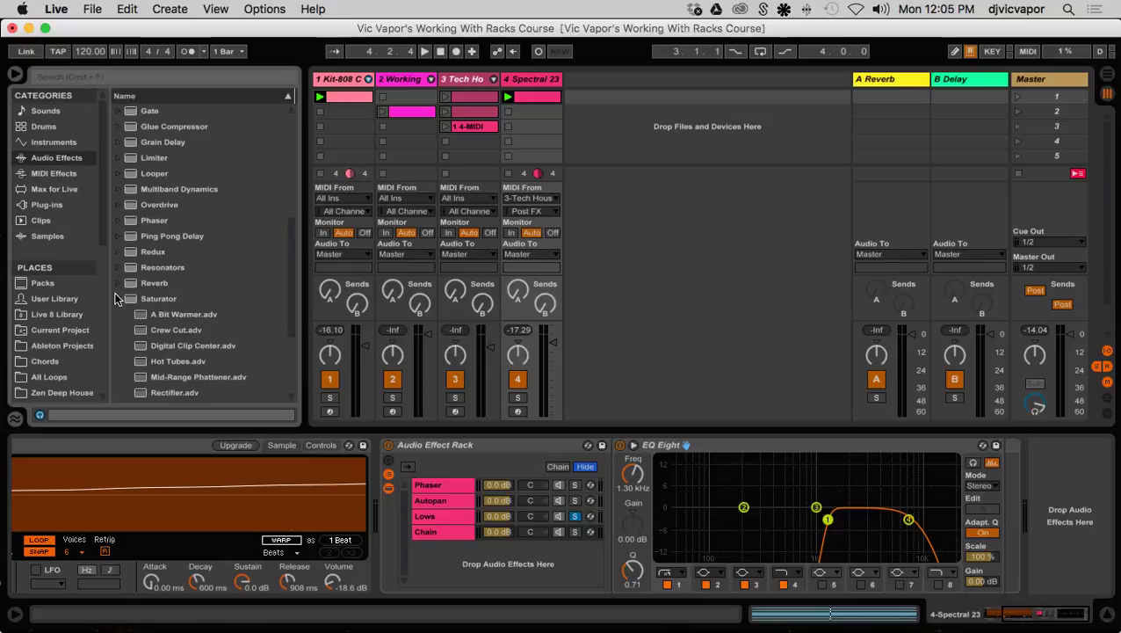
{"action": "left_click", "coordinate": [120, 299]}
{"action": "left_click", "coordinate": [119, 253]}
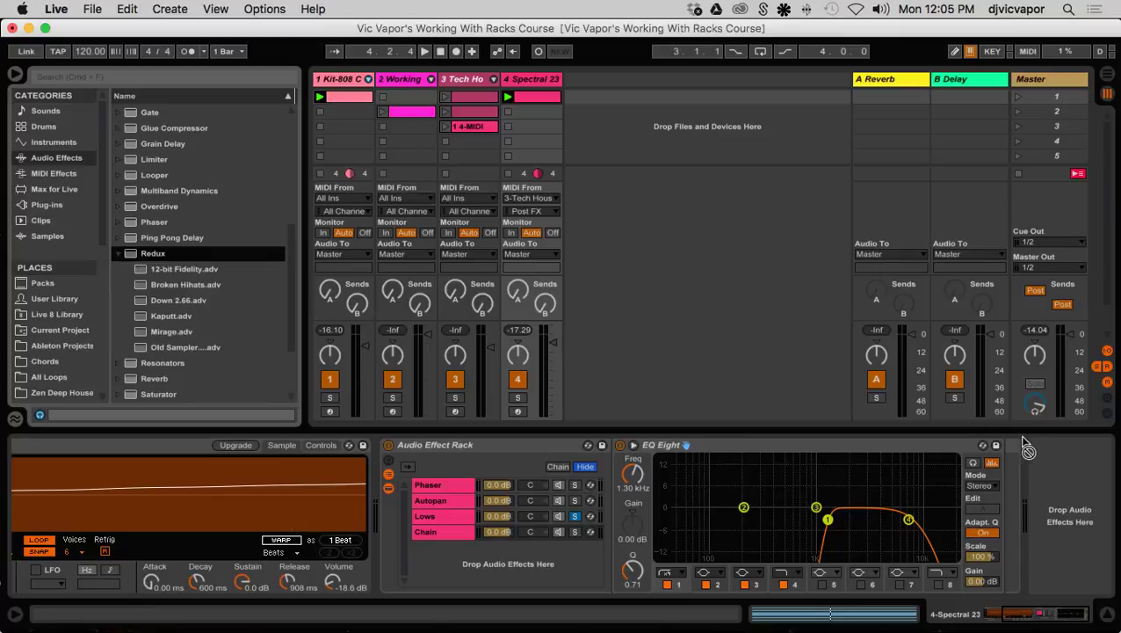
{"action": "left_click_drag", "start_coordinate": [1000, 470], "coordinate": [997, 487]}
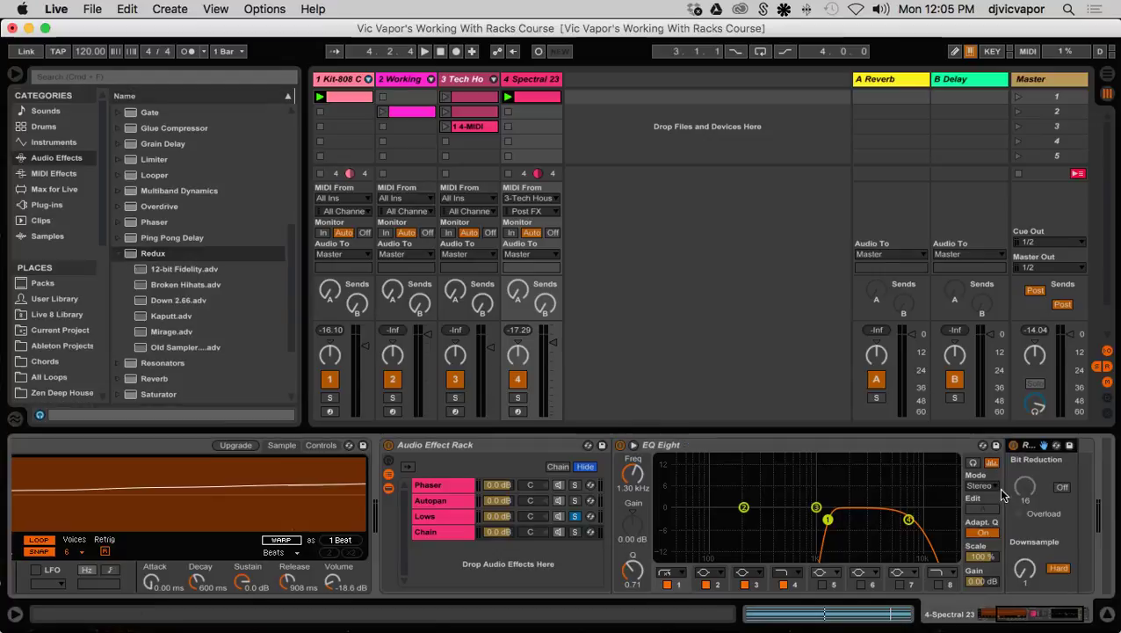
Step: During playback, solo the fourth chain instead of Lows and set its Redux to Soft downsampling at 5.07
{"action": "key", "text": "space"}
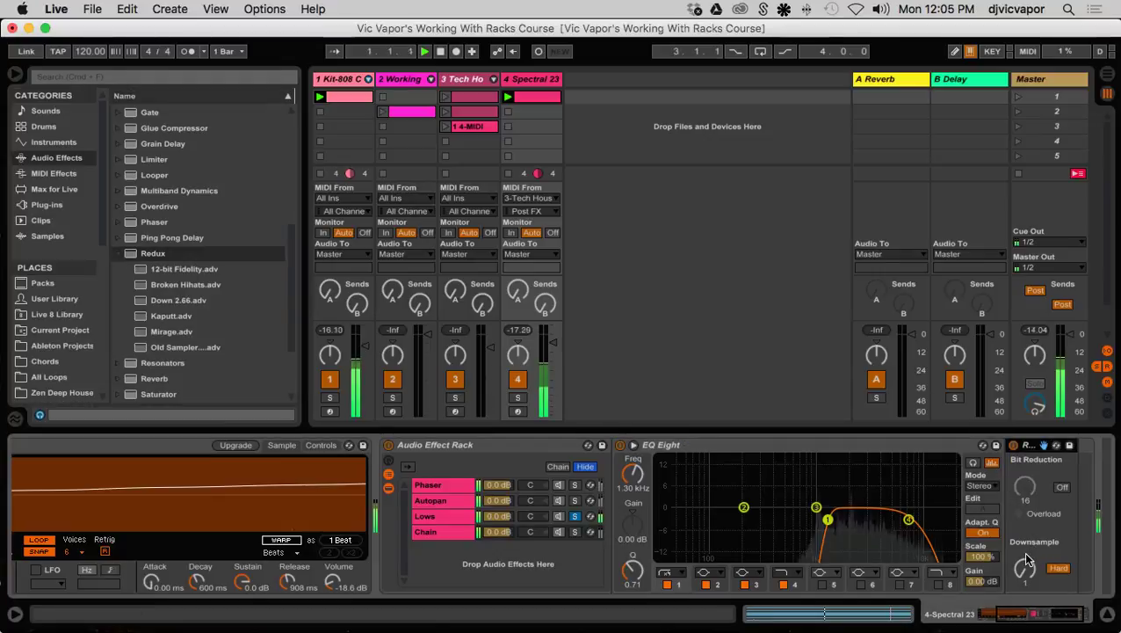
{"action": "mouse_move", "coordinate": [1024, 566]}
{"action": "left_mouse_down"}
{"action": "mouse_move", "coordinate": [1025, 505]}
{"action": "mouse_move", "coordinate": [1034, 573]}
{"action": "mouse_move", "coordinate": [1033, 554]}
{"action": "left_mouse_up"}
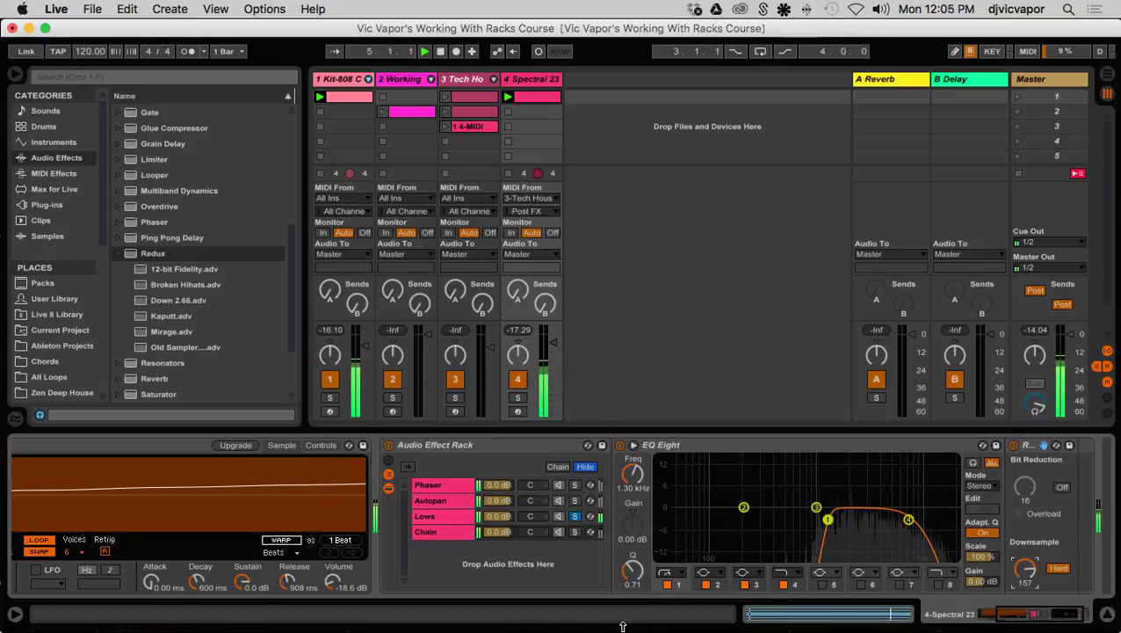
{"action": "left_click", "coordinate": [574, 517]}
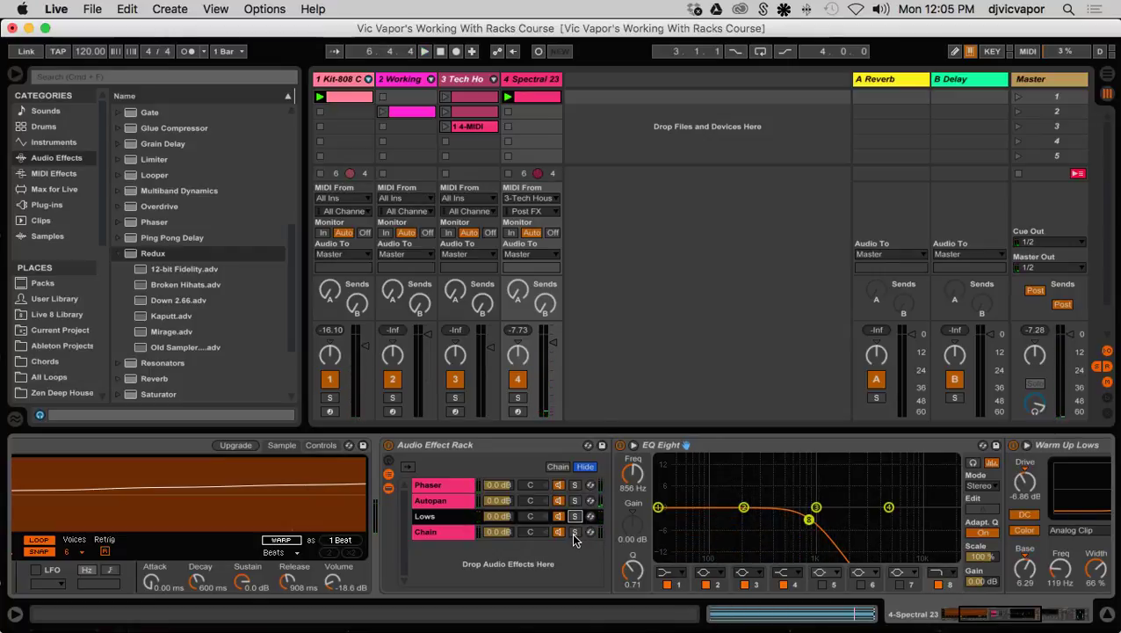
{"action": "key", "text": "space"}
{"action": "left_click", "coordinate": [574, 533]}
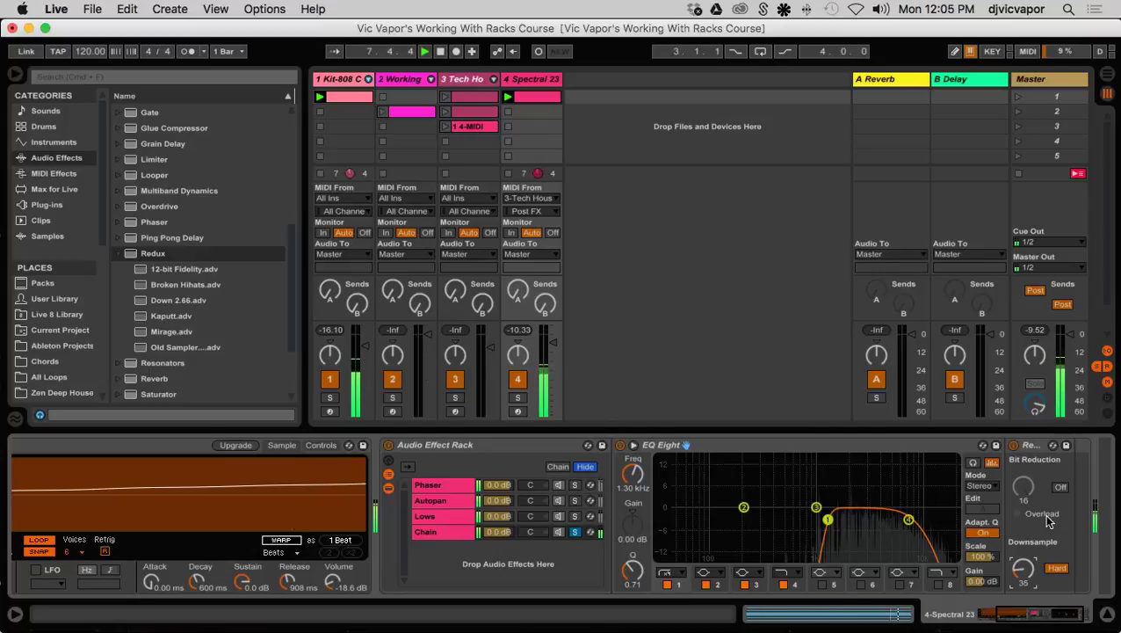
{"action": "left_click", "coordinate": [1059, 568]}
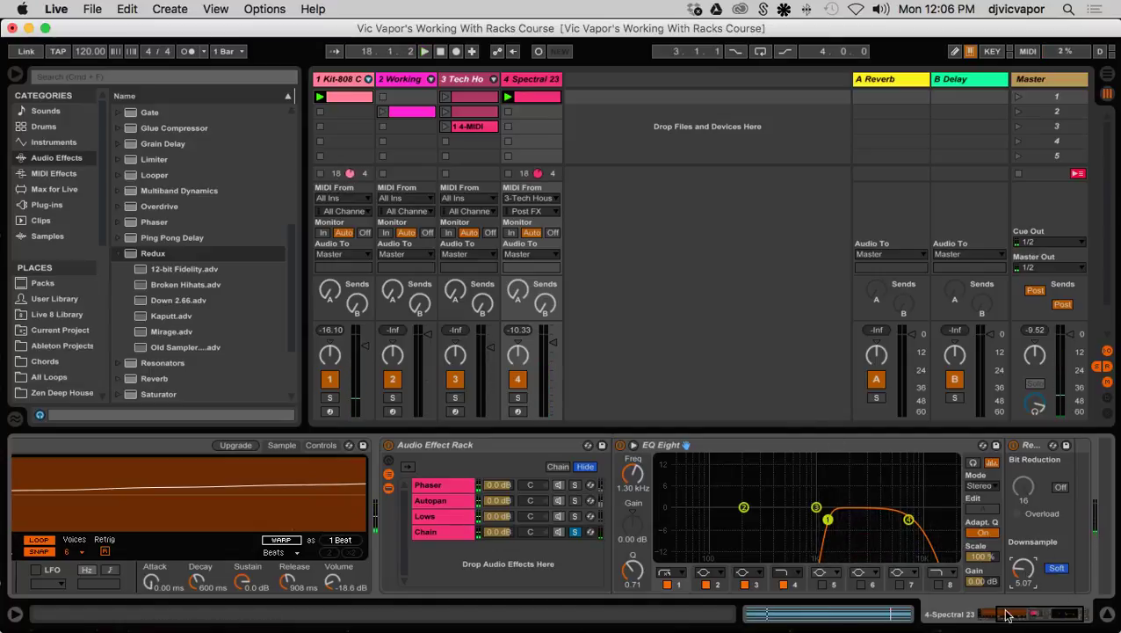
Step: Add an Auto Filter after Redux in the fourth chain and audition the chain
{"action": "left_click_drag", "start_coordinate": [1007, 615], "coordinate": [1057, 615]}
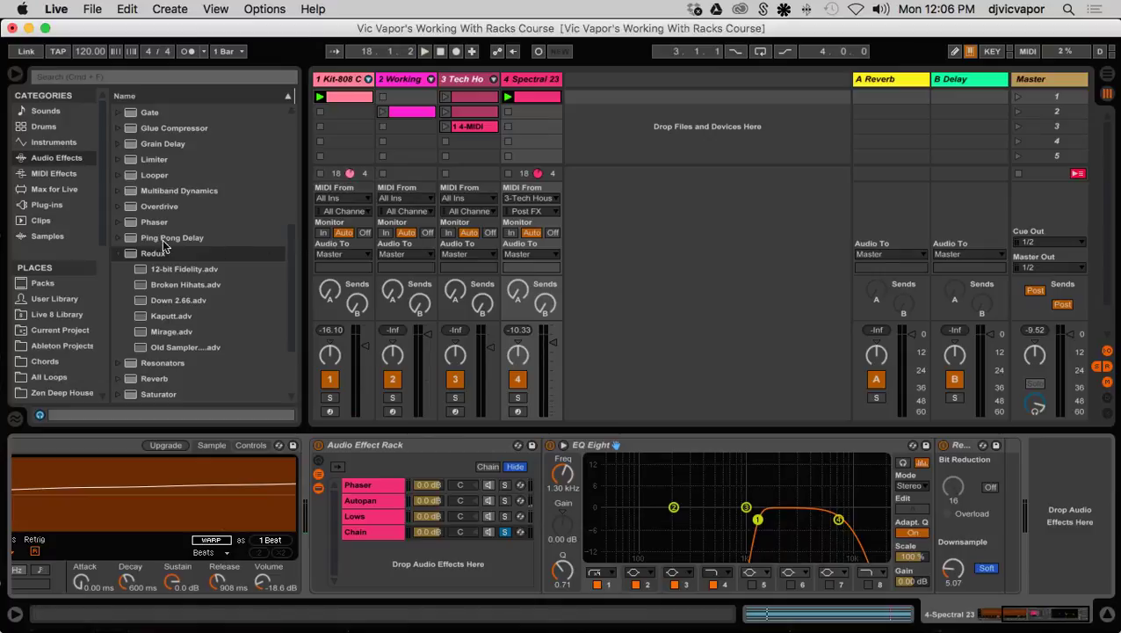
{"action": "scroll", "coordinate": [132, 217], "scroll_direction": "up", "scroll_amount": 6}
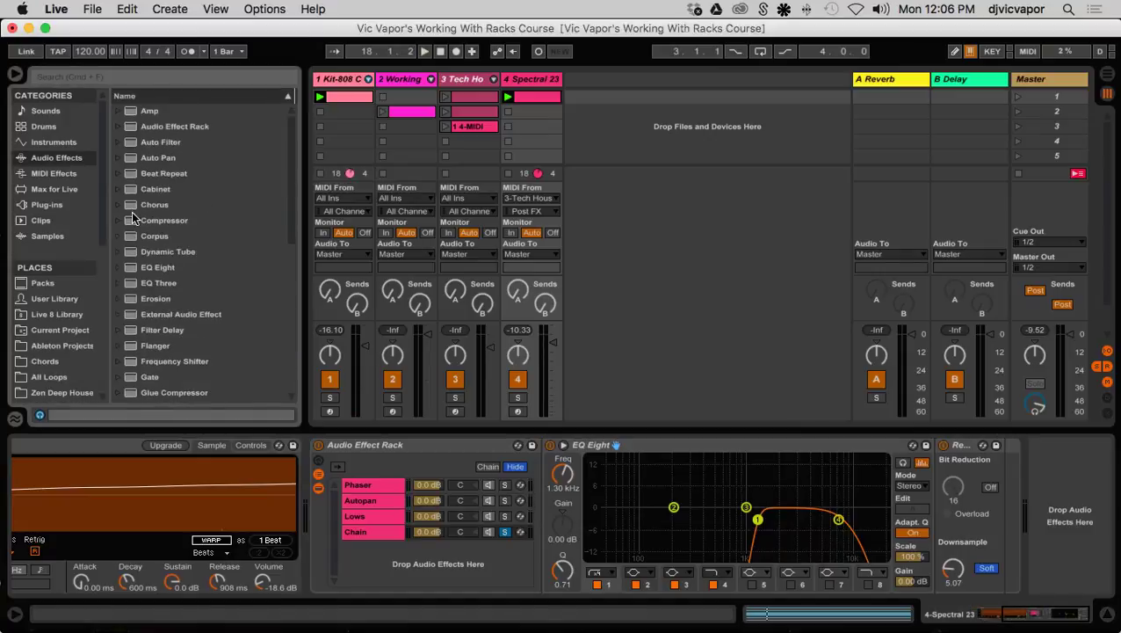
{"action": "left_click_drag", "start_coordinate": [134, 144], "coordinate": [1000, 484]}
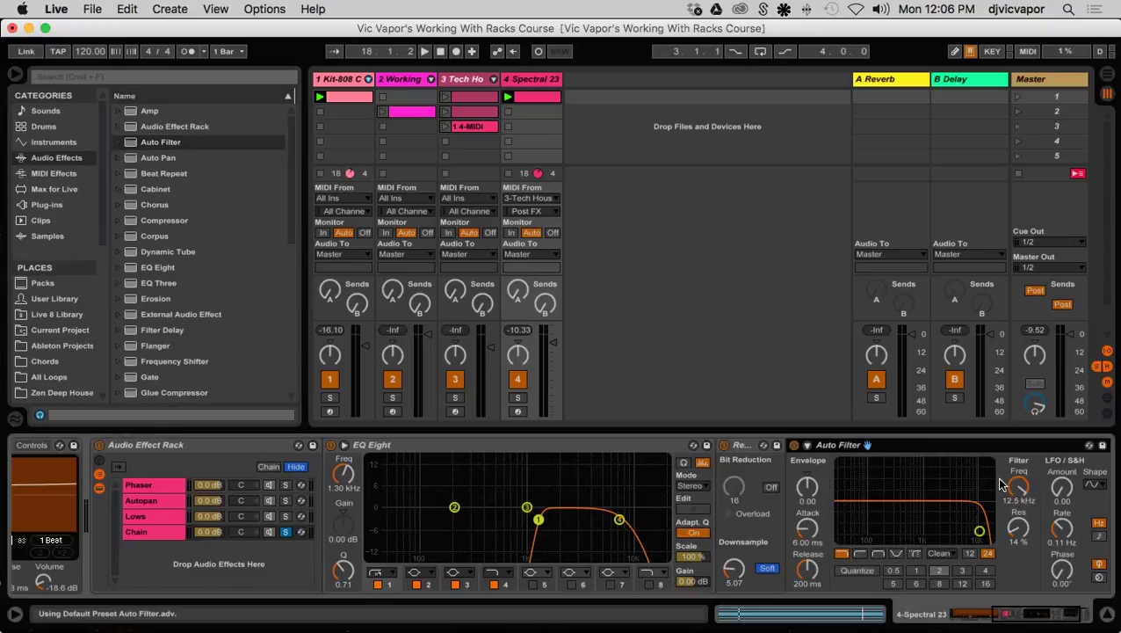
{"action": "key", "text": "space"}
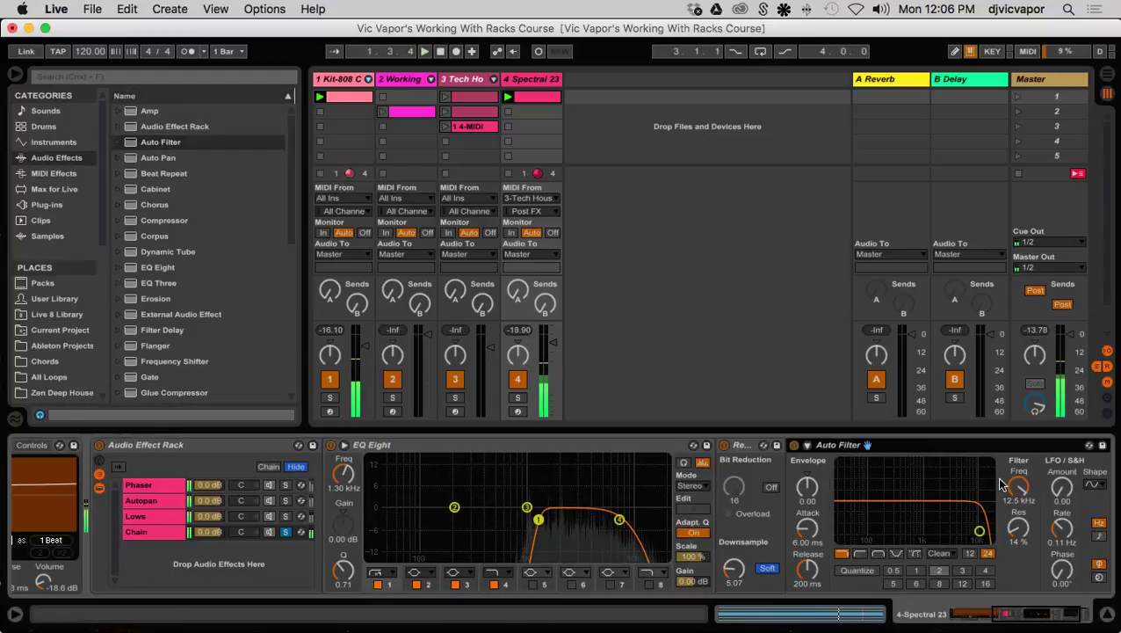
{"action": "key", "text": "space"}
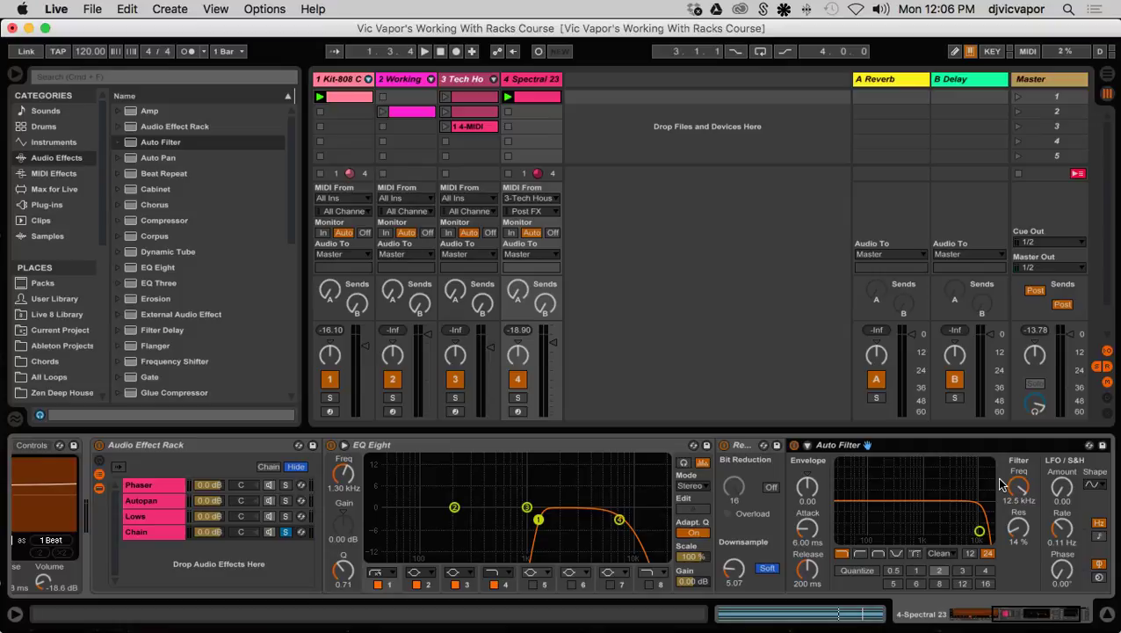
Step: Make the Auto Filter a high-pass at 2.06 kHz with 30% resonance while listening
{"action": "left_click", "coordinate": [859, 554]}
{"action": "left_click_drag", "start_coordinate": [980, 531], "coordinate": [939, 531]}
{"action": "key", "text": "space"}
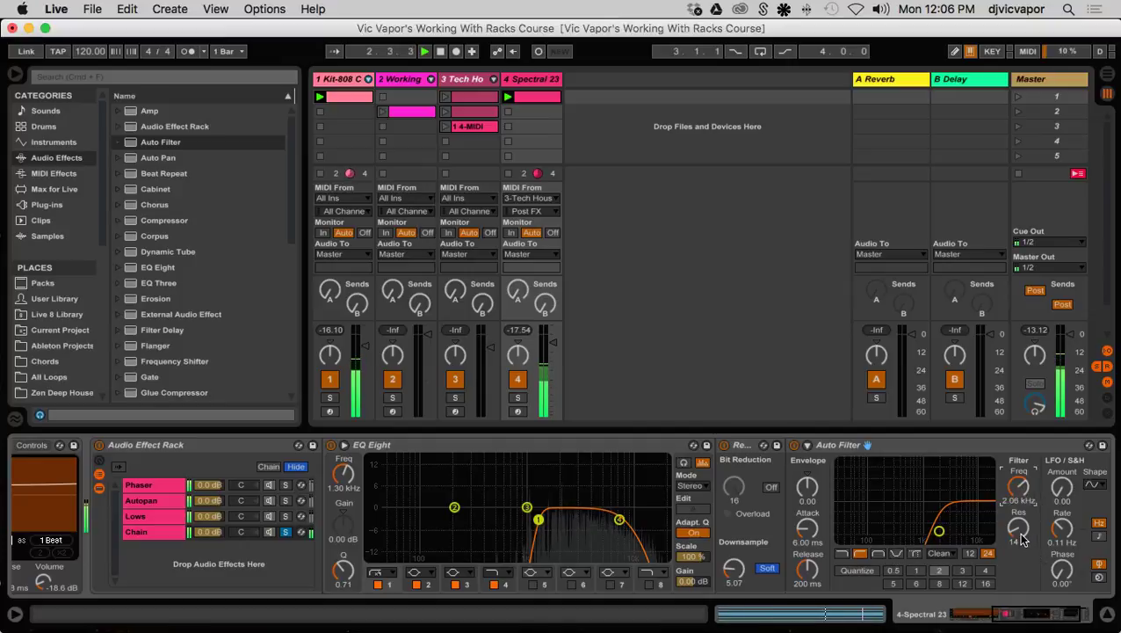
{"action": "left_click_drag", "start_coordinate": [1023, 539], "coordinate": [1022, 524]}
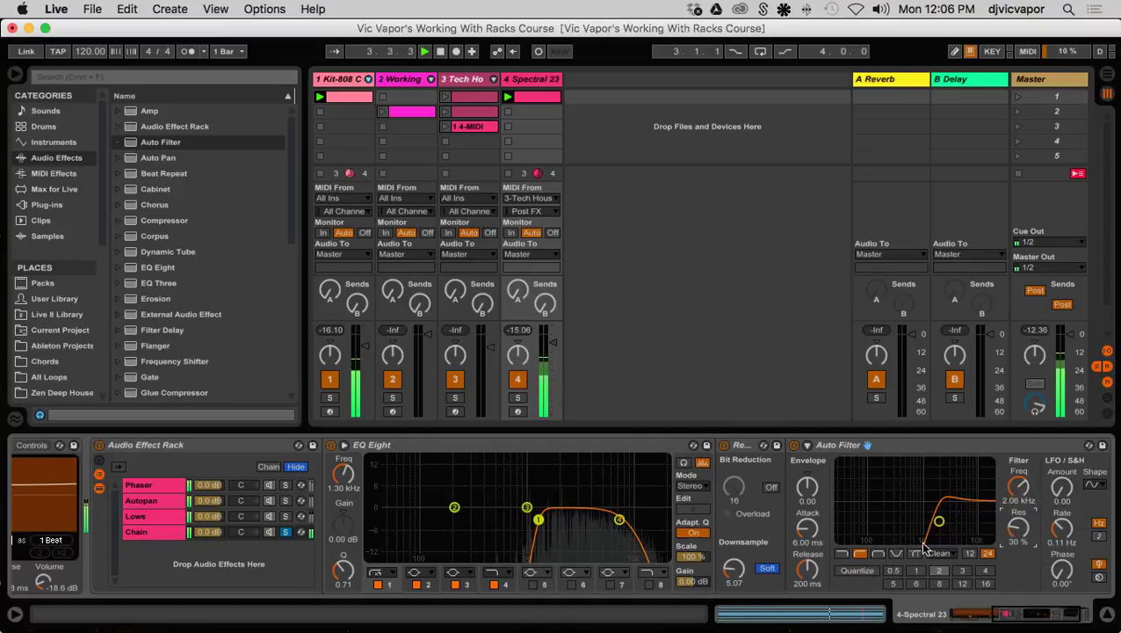
Step: Set the Auto Filter's frequency to 3.32 kHz and its LFO to amount 23.1 and rate 0.04 Hz during playback
{"action": "left_click_drag", "start_coordinate": [1063, 489], "coordinate": [1018, 482]}
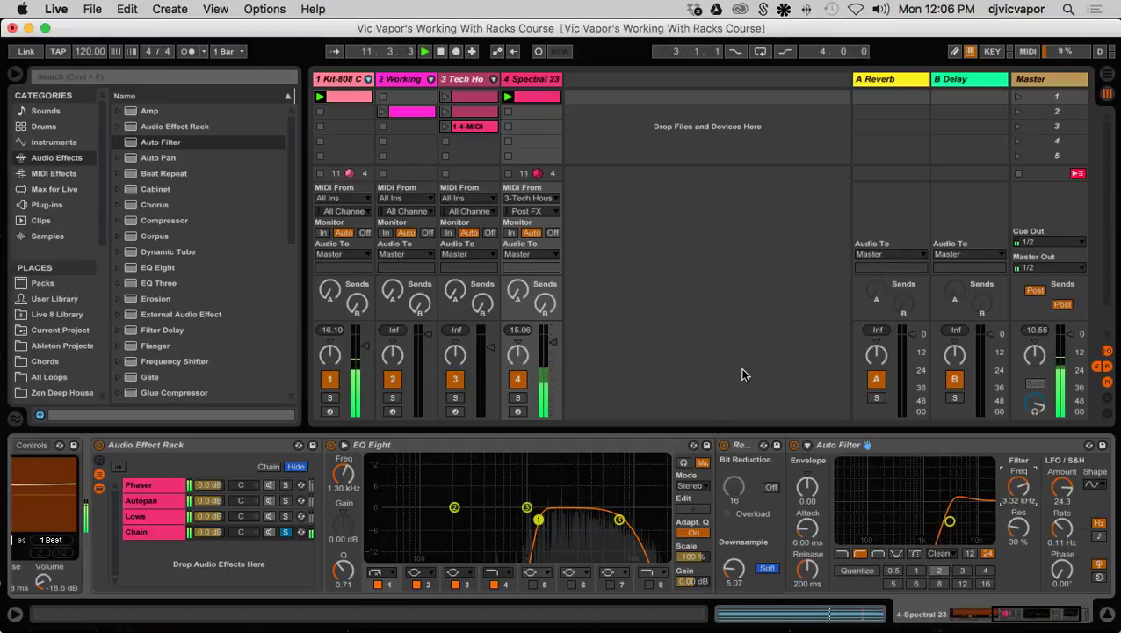
{"action": "left_click_drag", "start_coordinate": [1059, 486], "coordinate": [1055, 490]}
{"action": "key", "text": "space"}
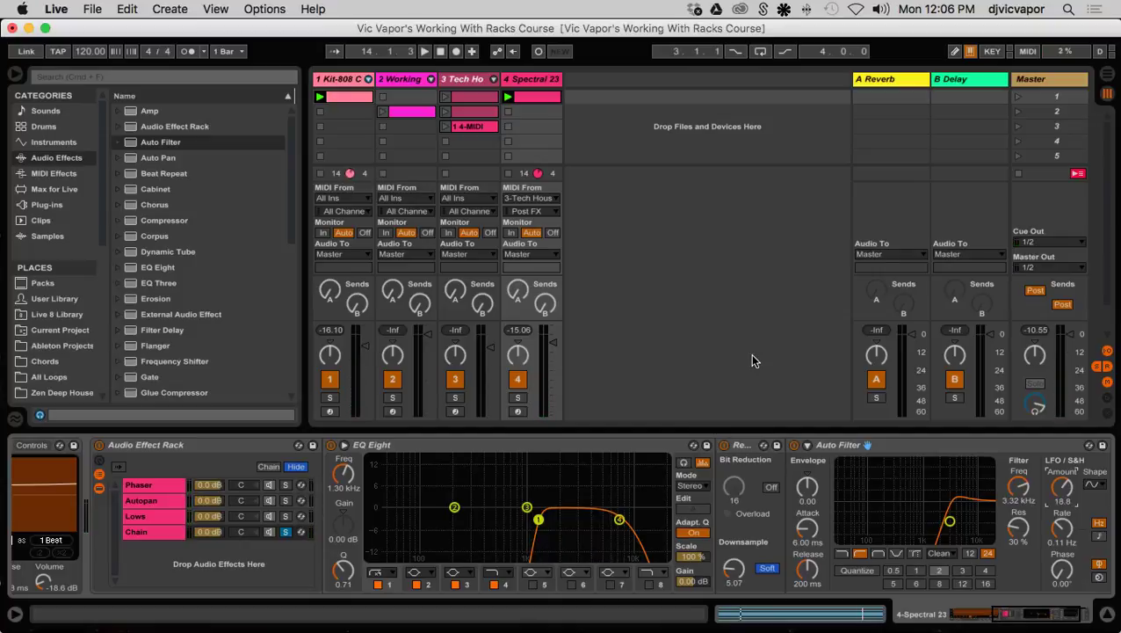
{"action": "key", "text": "space"}
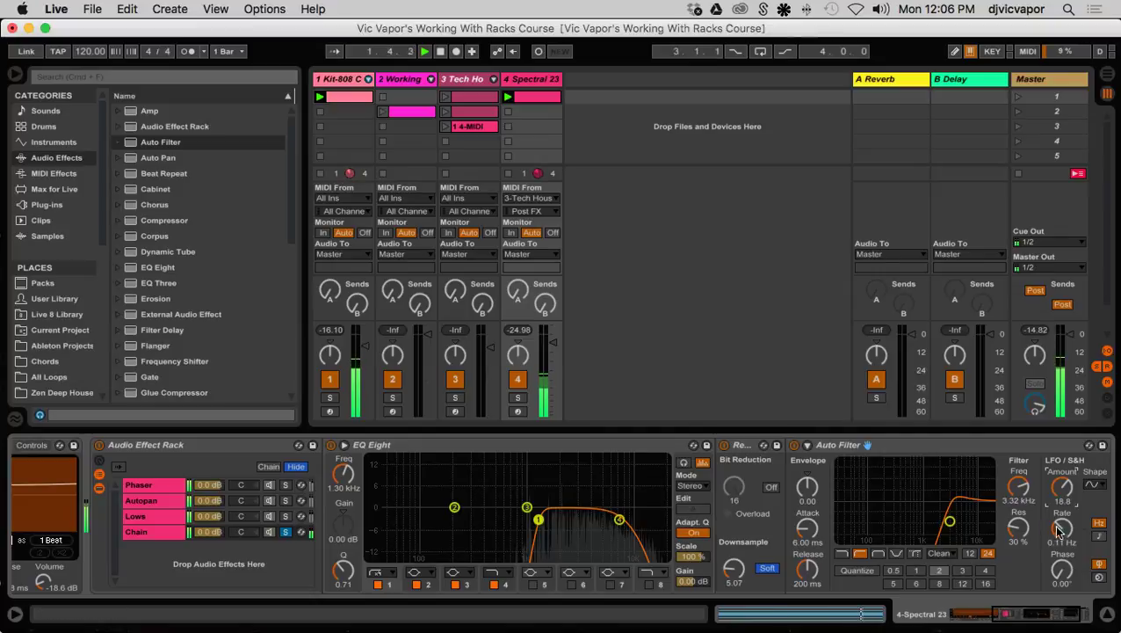
{"action": "left_click_drag", "start_coordinate": [1058, 530], "coordinate": [1058, 558]}
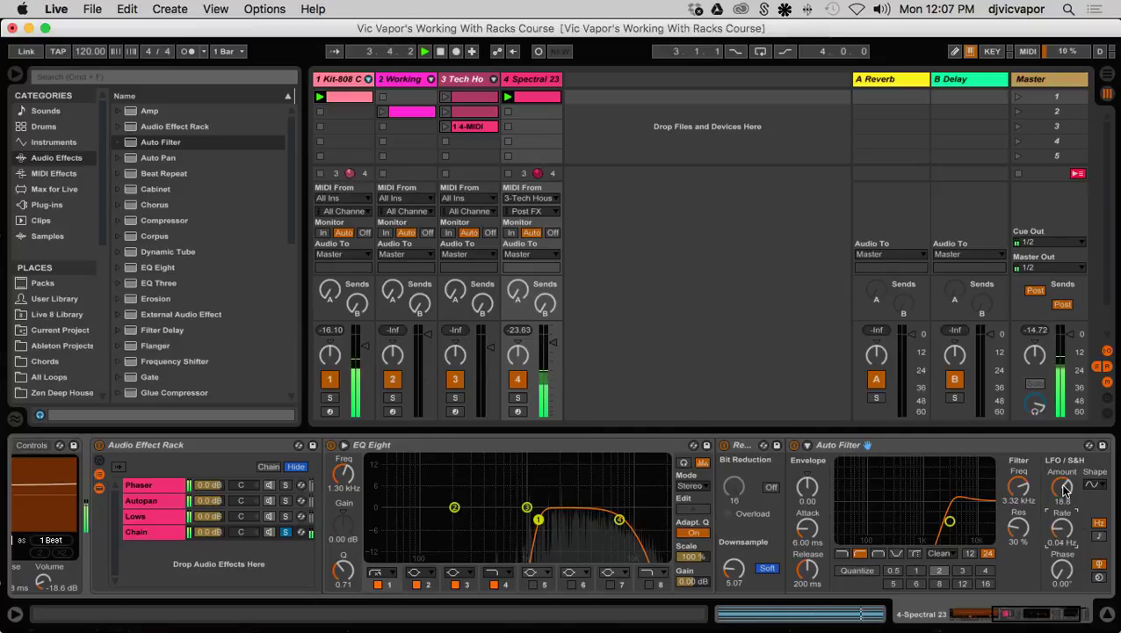
{"action": "left_click_drag", "start_coordinate": [1065, 489], "coordinate": [1066, 484]}
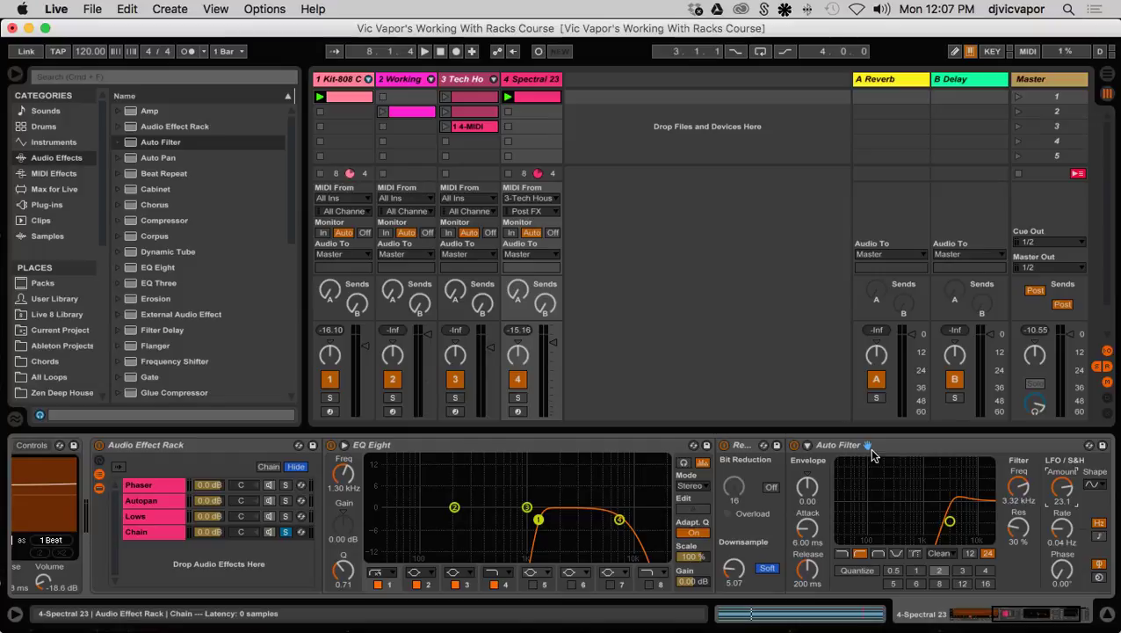
Step: Move the fourth chain's EQ Eight to the end of the chain, after the Auto Filter
{"action": "left_click", "coordinate": [504, 455]}
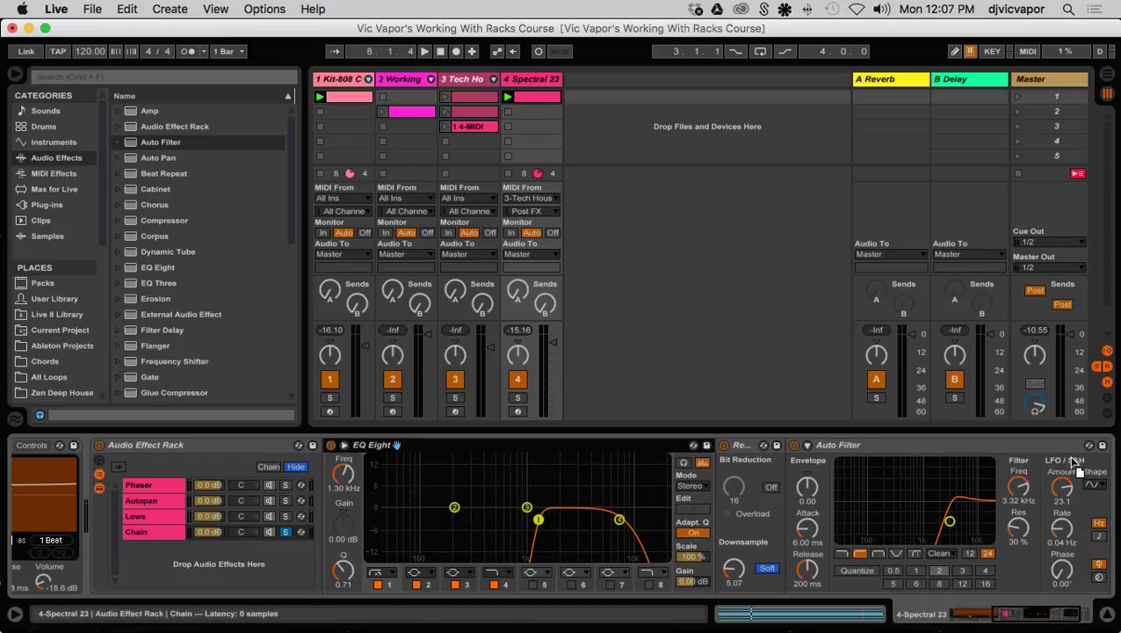
{"action": "scroll", "coordinate": [1079, 447], "scroll_direction": "right", "scroll_amount": 3}
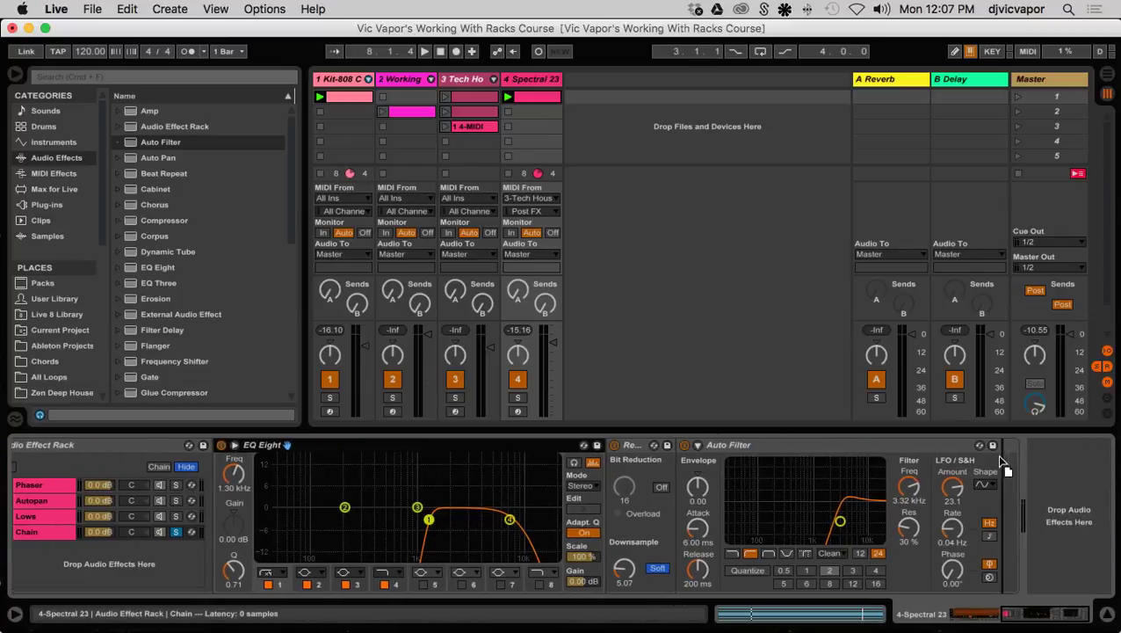
{"action": "left_click_drag", "start_coordinate": [998, 463], "coordinate": [994, 454]}
Step: During playback, raise the Auto Filter's LFO amount to 25.2, unsolo the fourth chain and lower its volume to -8.0 dB
{"action": "key", "text": "space"}
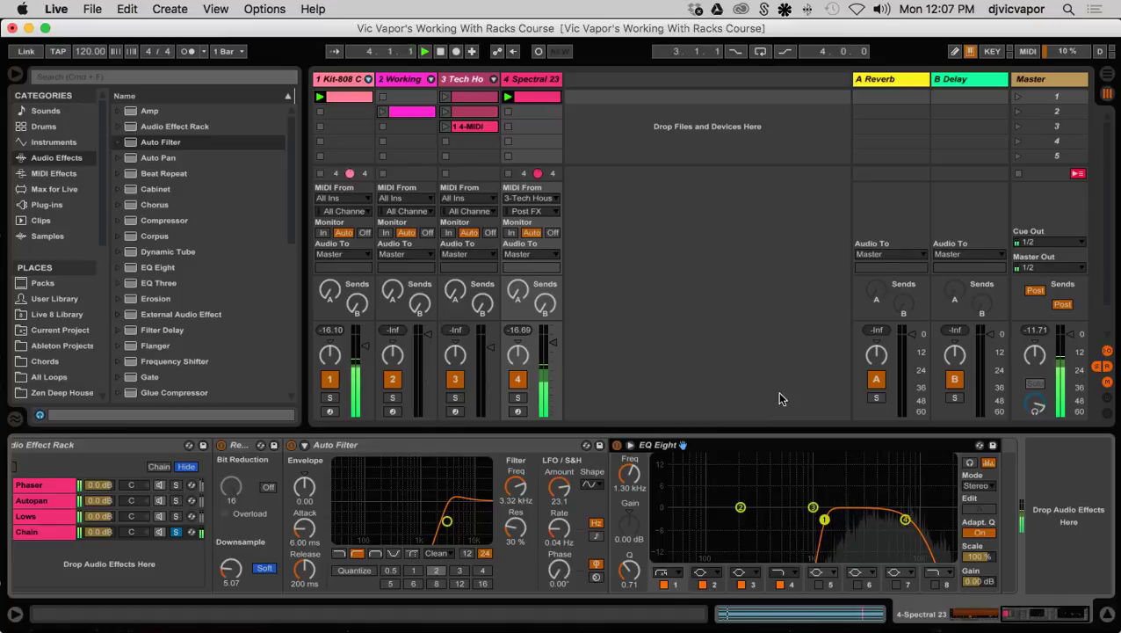
{"action": "left_click", "coordinate": [176, 531]}
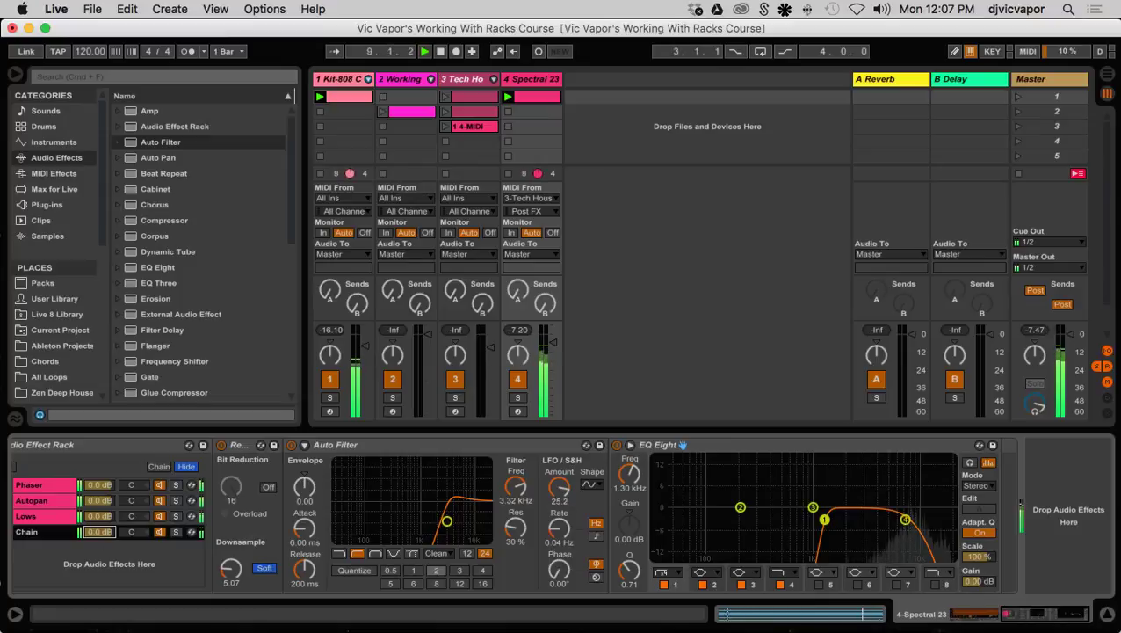
{"action": "left_click_drag", "start_coordinate": [98, 530], "coordinate": [98, 564]}
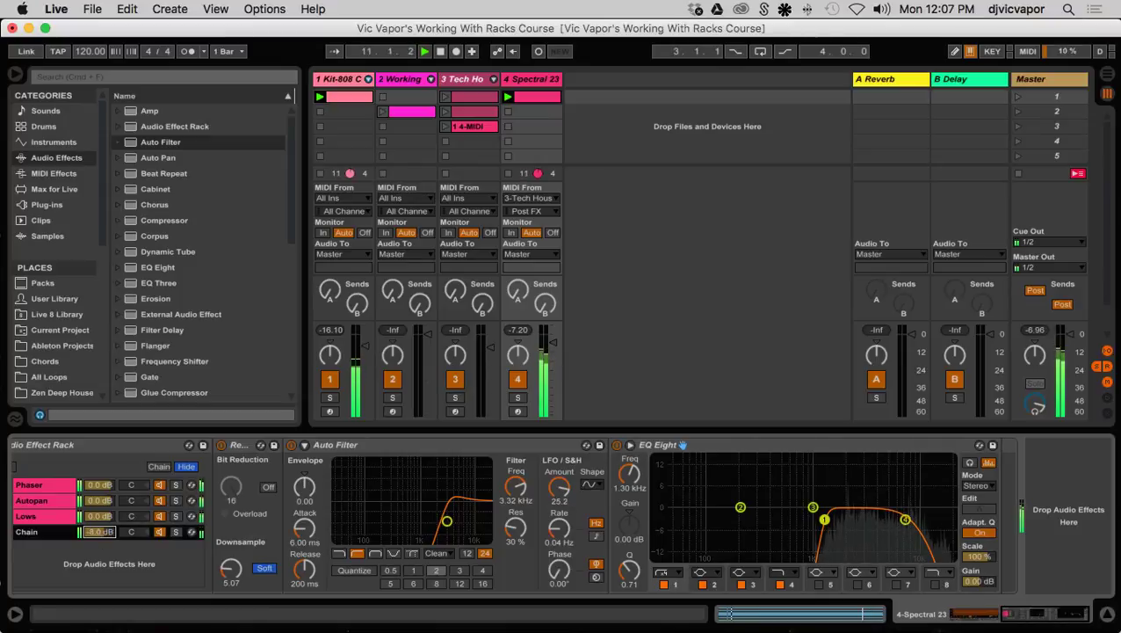
Step: Rename the fourth chain of the Audio Effect Rack as Top Sparkle
{"action": "left_click_drag", "start_coordinate": [1026, 612], "coordinate": [969, 618]}
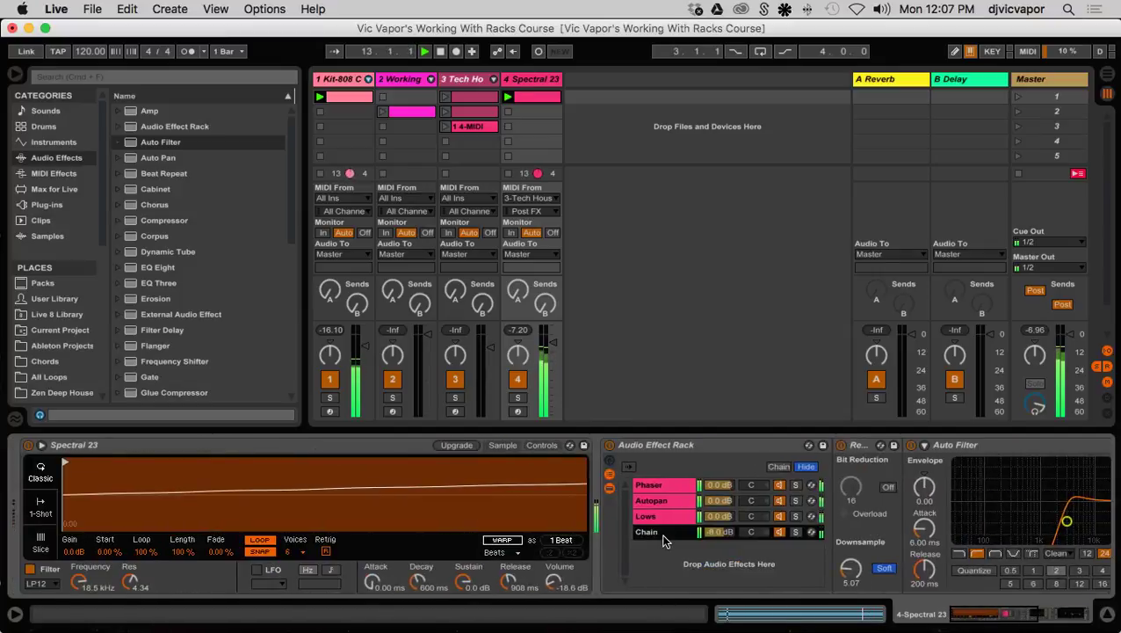
{"action": "key", "text": "super+r"}
{"action": "type", "text": "Top Sparkle"}
{"action": "key", "text": "Return"}
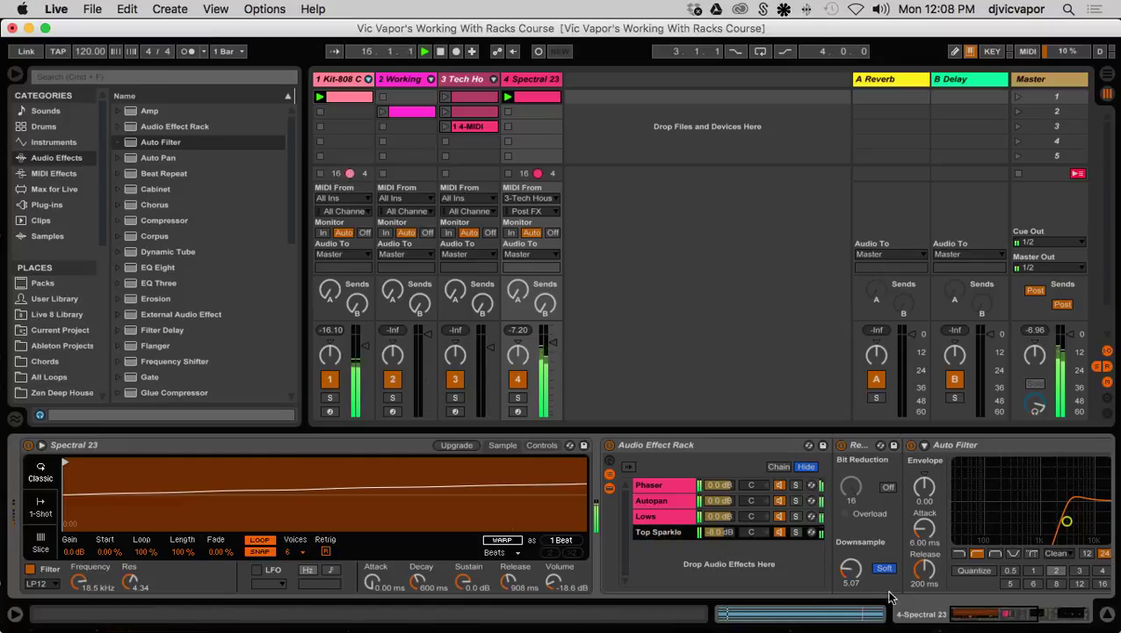
{"action": "left_click_drag", "start_coordinate": [962, 612], "coordinate": [971, 612]}
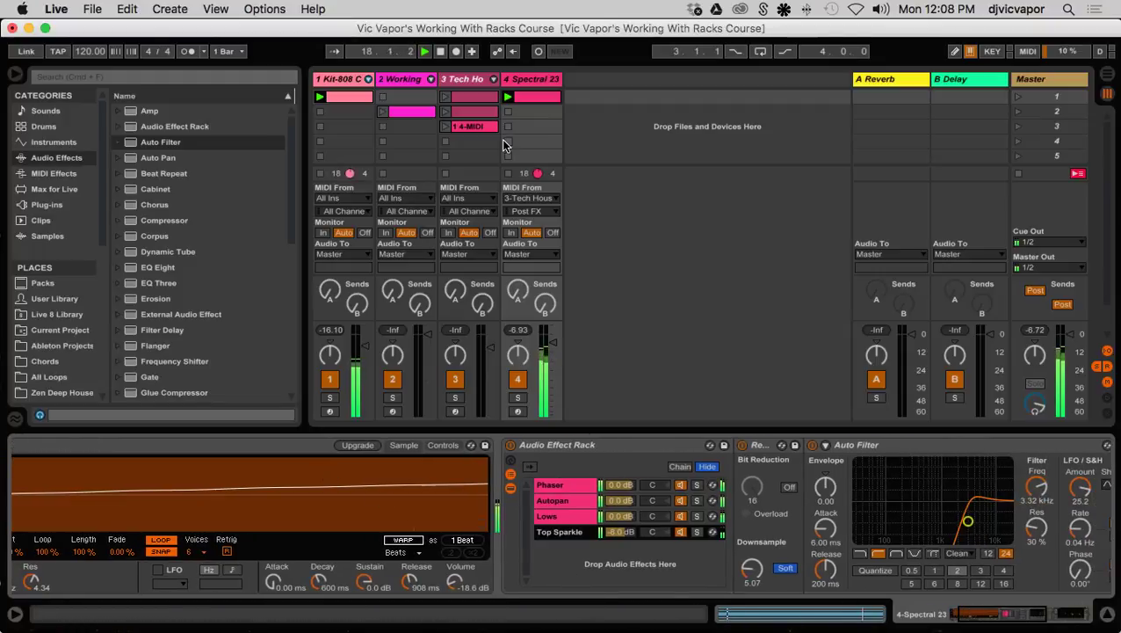
Step: Bypass the Audio Effect Rack on the Spectral 23 track during playback and re-enable it to compare the sound
{"action": "double_click", "coordinate": [523, 93]}
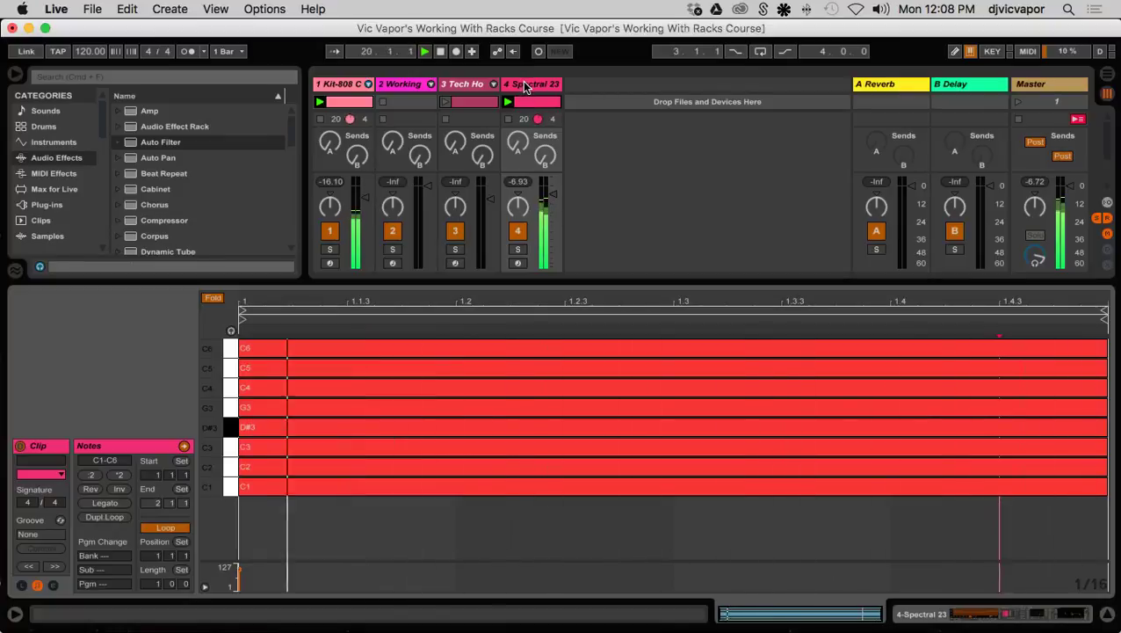
{"action": "left_click", "coordinate": [524, 82]}
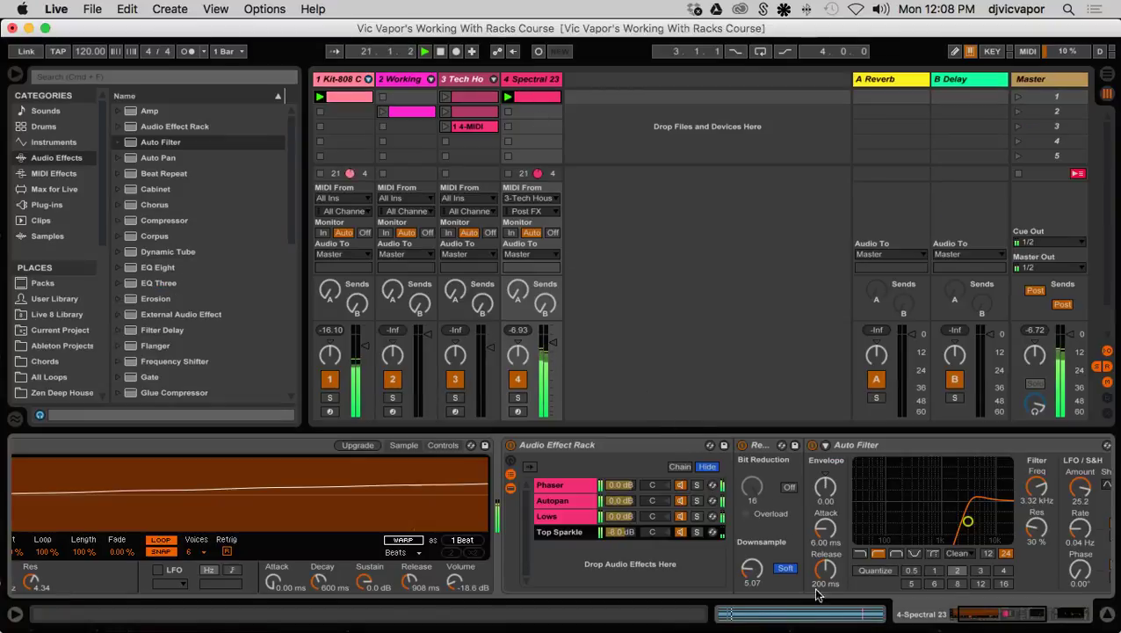
{"action": "left_click", "coordinate": [980, 615]}
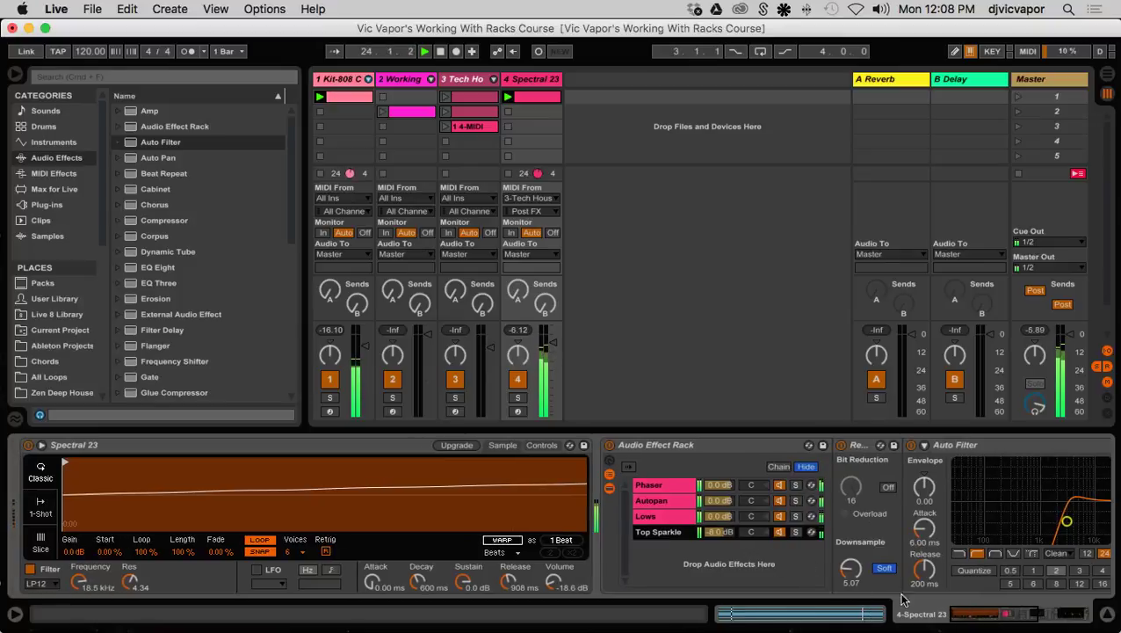
{"action": "left_click", "coordinate": [971, 622]}
{"action": "left_click_drag", "start_coordinate": [971, 621], "coordinate": [989, 621]}
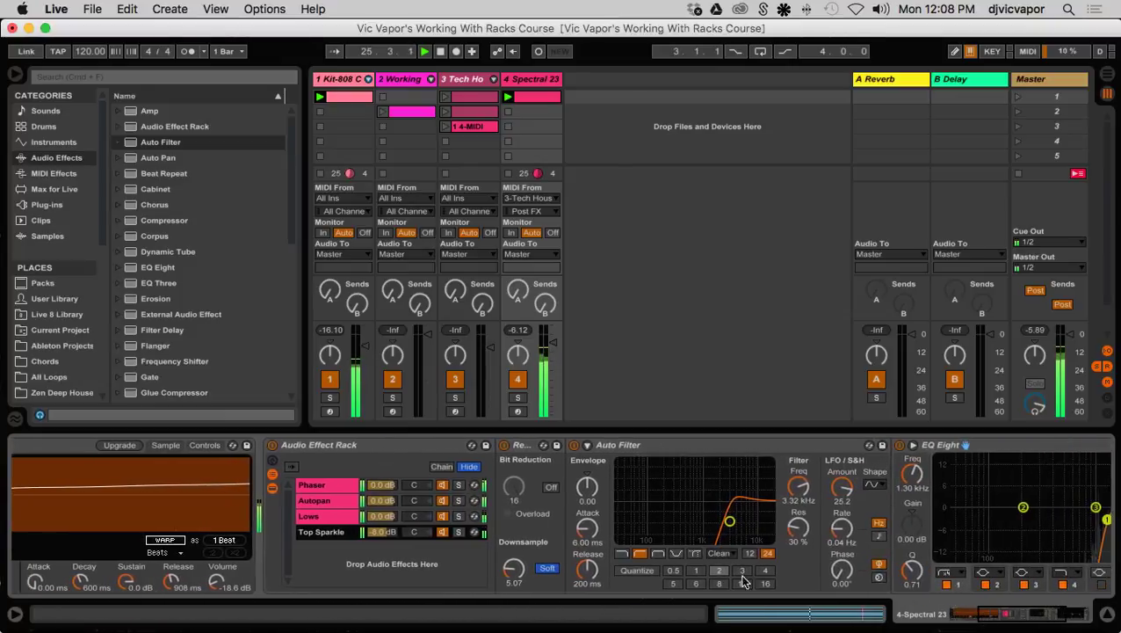
{"action": "left_click", "coordinate": [272, 445]}
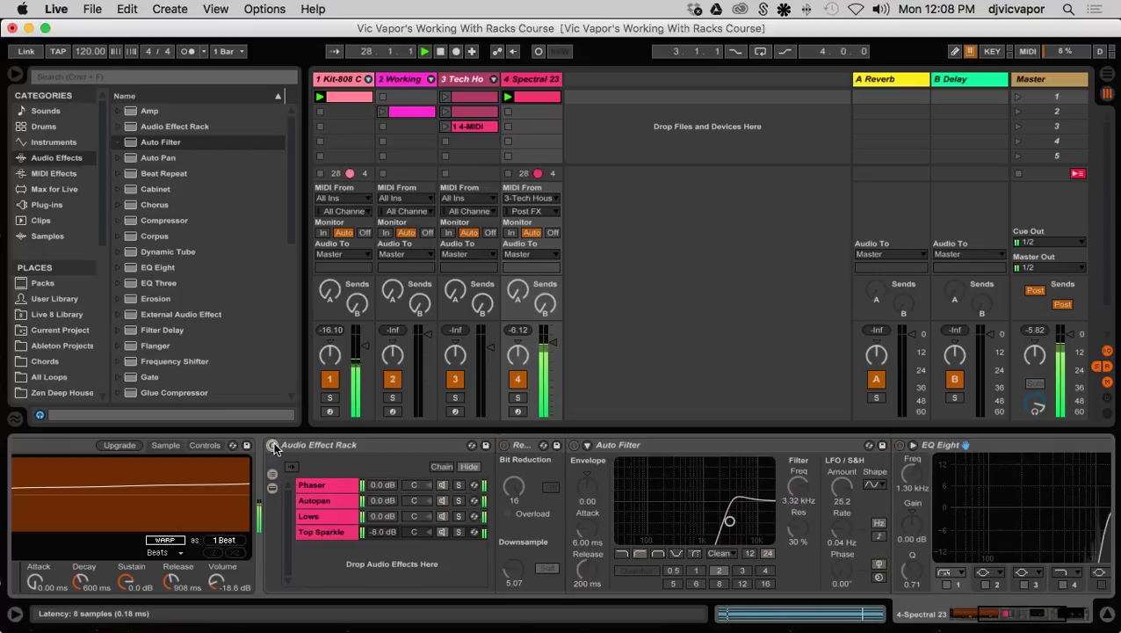
{"action": "left_click", "coordinate": [273, 446]}
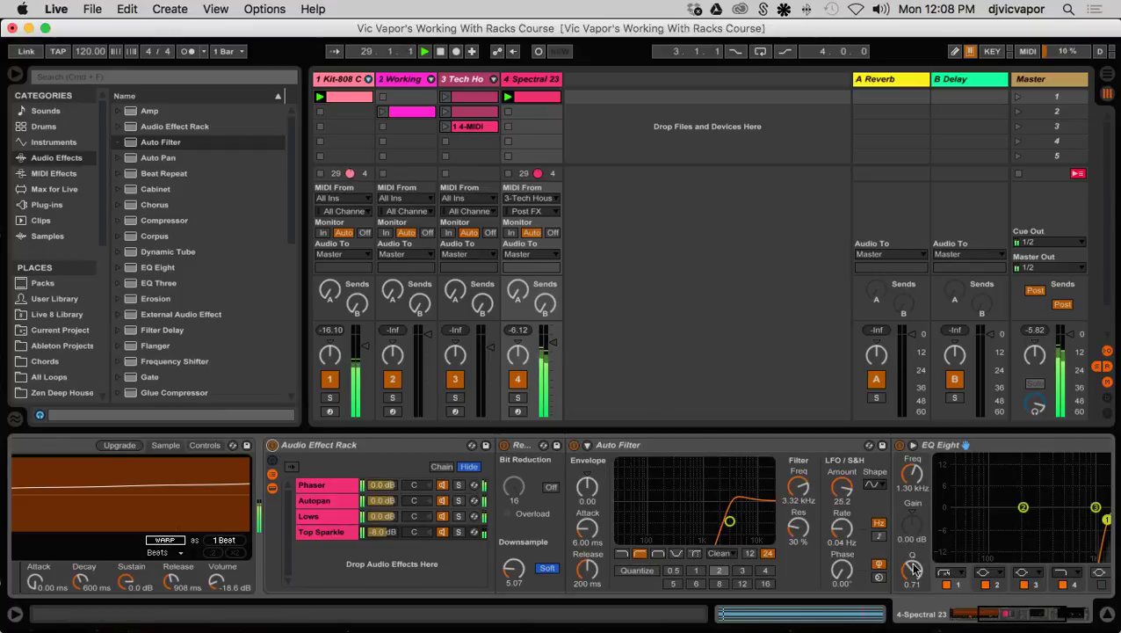
Step: During playback, set the Auto Filter's frequency to 3.15 kHz and lower the Top Sparkle chain's volume to -20.5 dB
{"action": "left_click_drag", "start_coordinate": [997, 615], "coordinate": [1008, 618]}
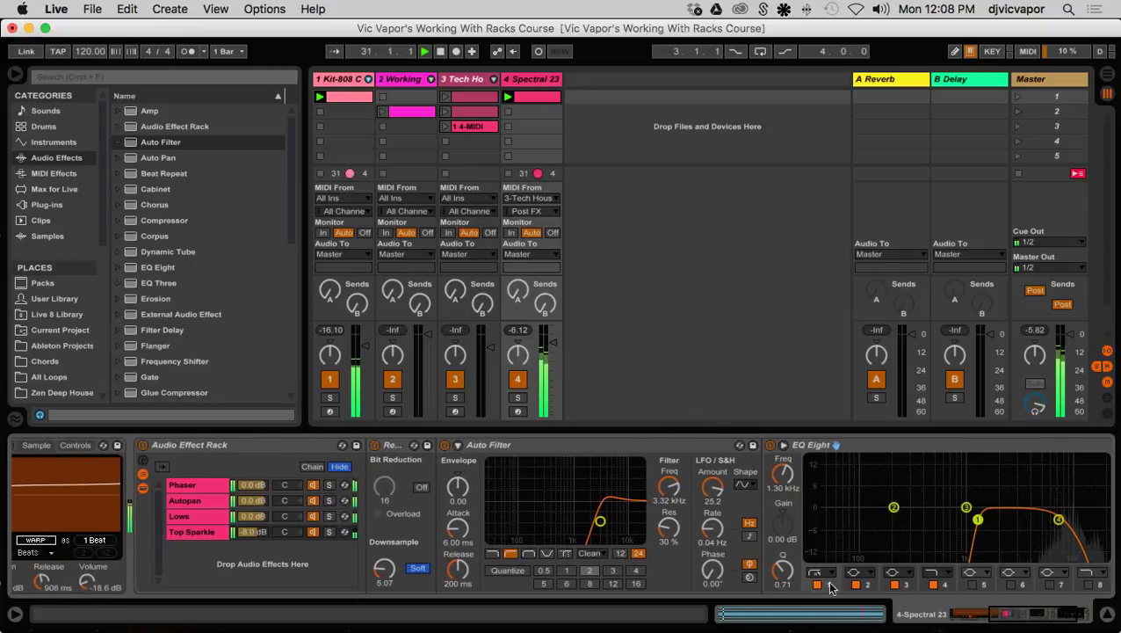
{"action": "left_click_drag", "start_coordinate": [670, 490], "coordinate": [669, 497]}
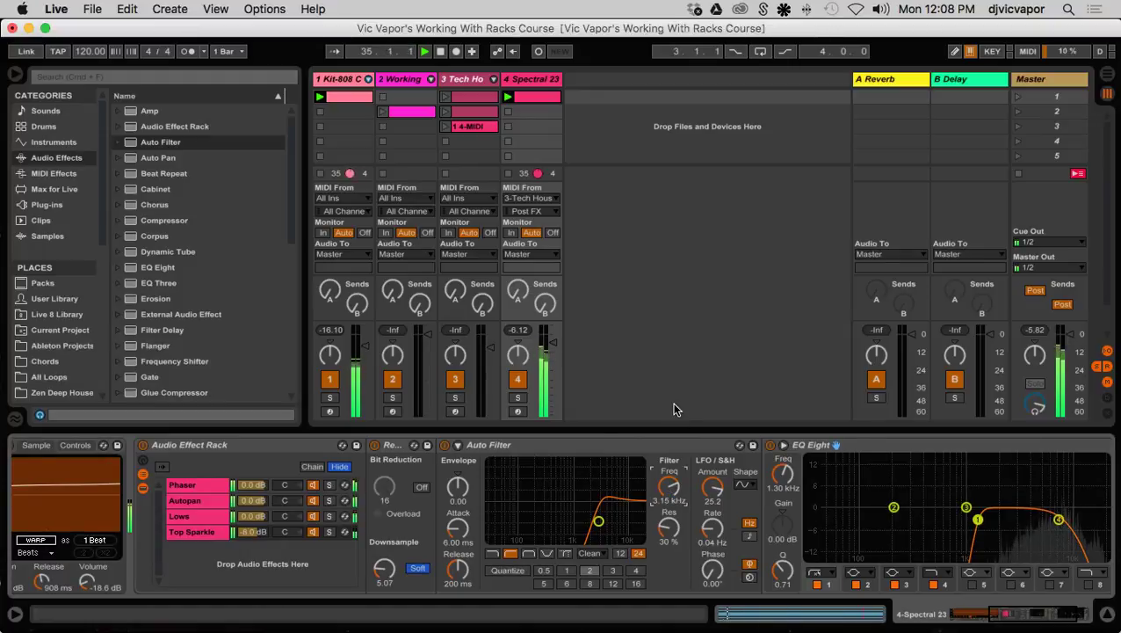
{"action": "left_click_drag", "start_coordinate": [245, 527], "coordinate": [245, 575]}
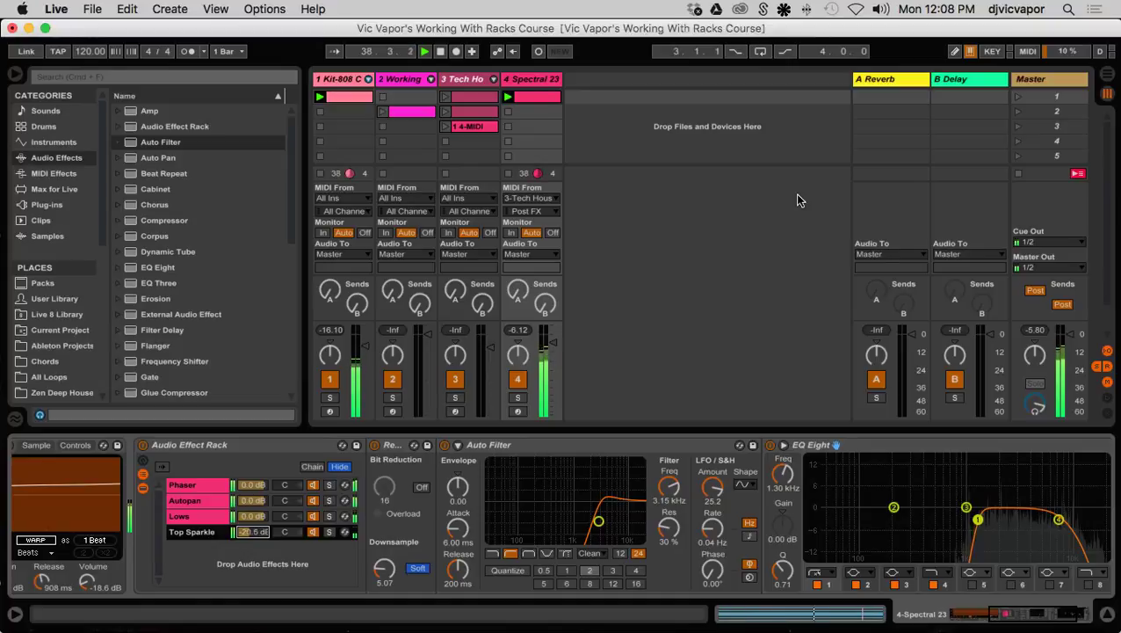
Step: Balance the Spectral 23 track against the drums by raising the Kit-808 track's volume, and redisplay the Spectral 23 track's devices
{"action": "left_click", "coordinate": [351, 79]}
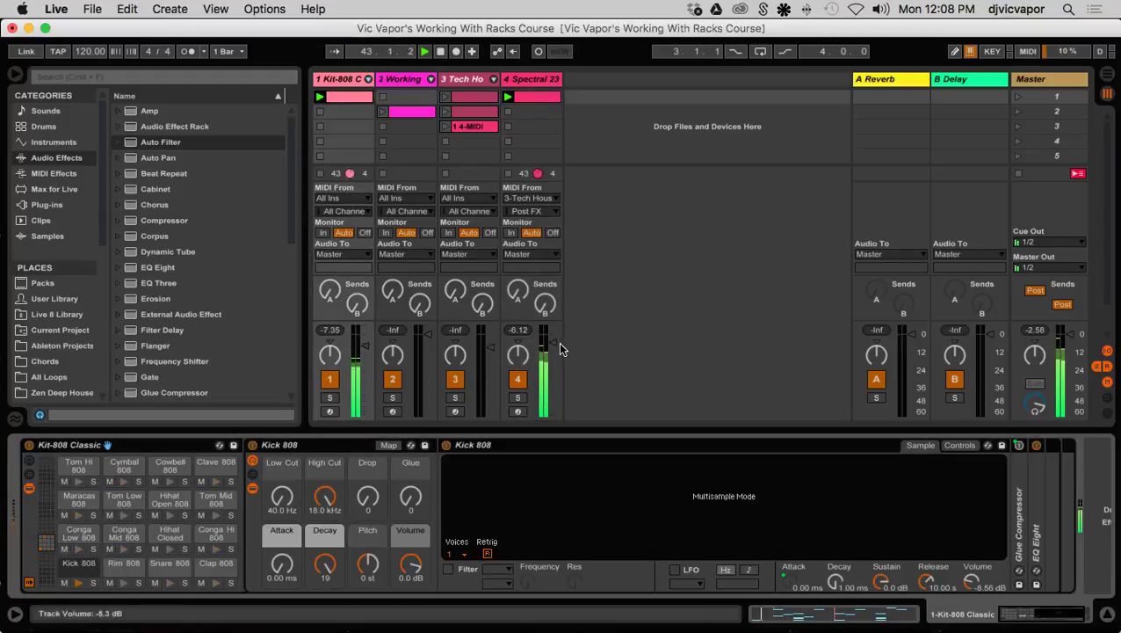
{"action": "left_click_drag", "start_coordinate": [554, 343], "coordinate": [554, 343]}
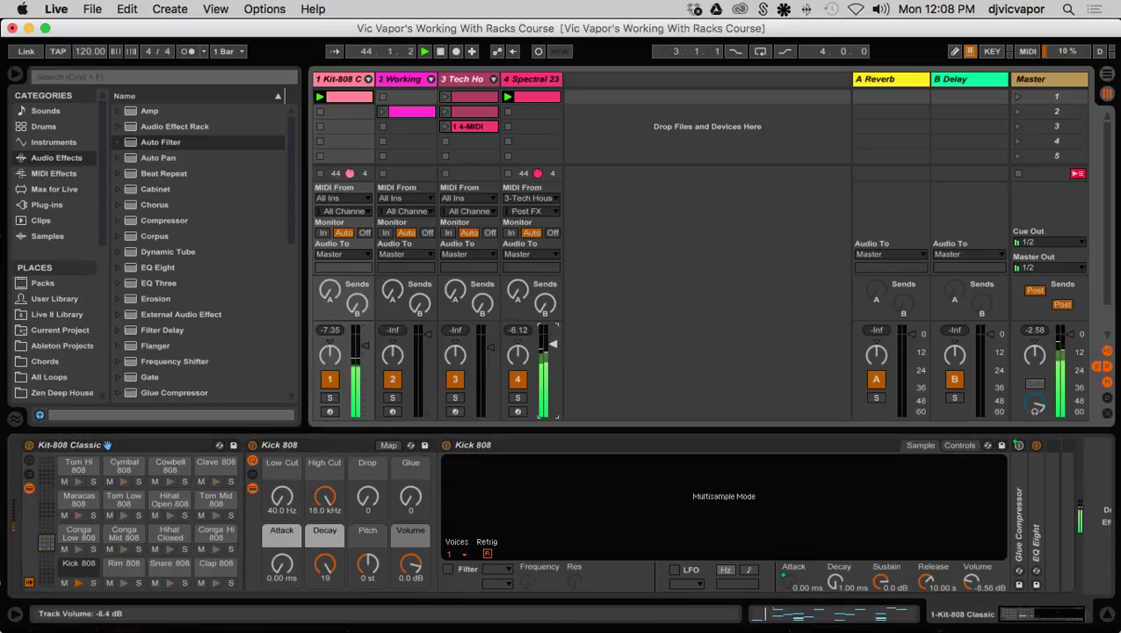
{"action": "left_click_drag", "start_coordinate": [367, 353], "coordinate": [367, 342]}
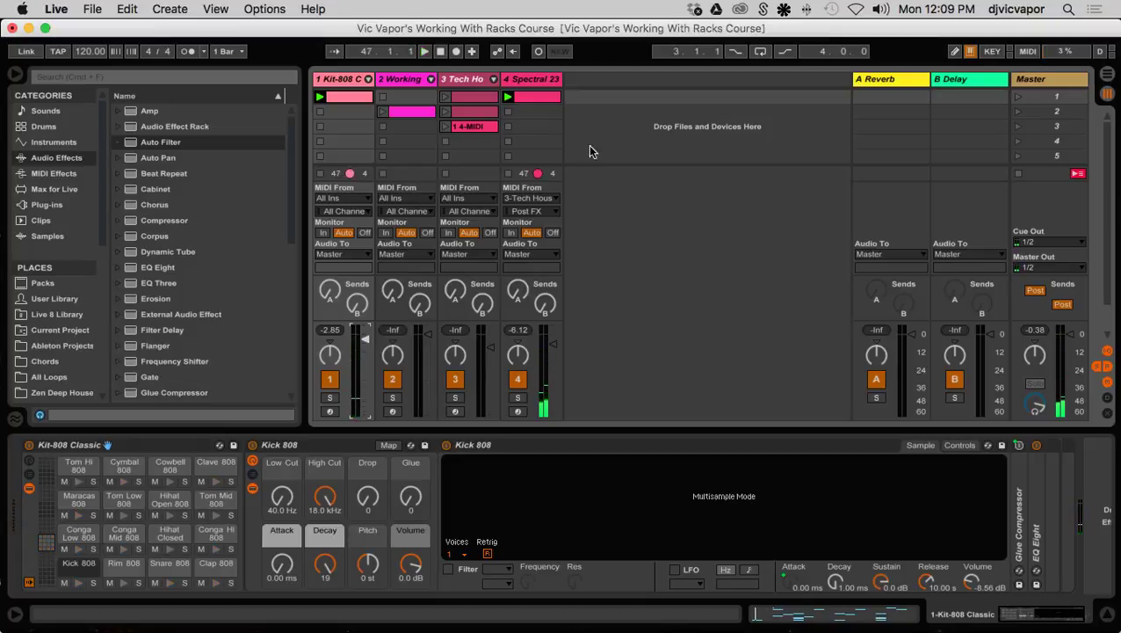
{"action": "left_click", "coordinate": [529, 80]}
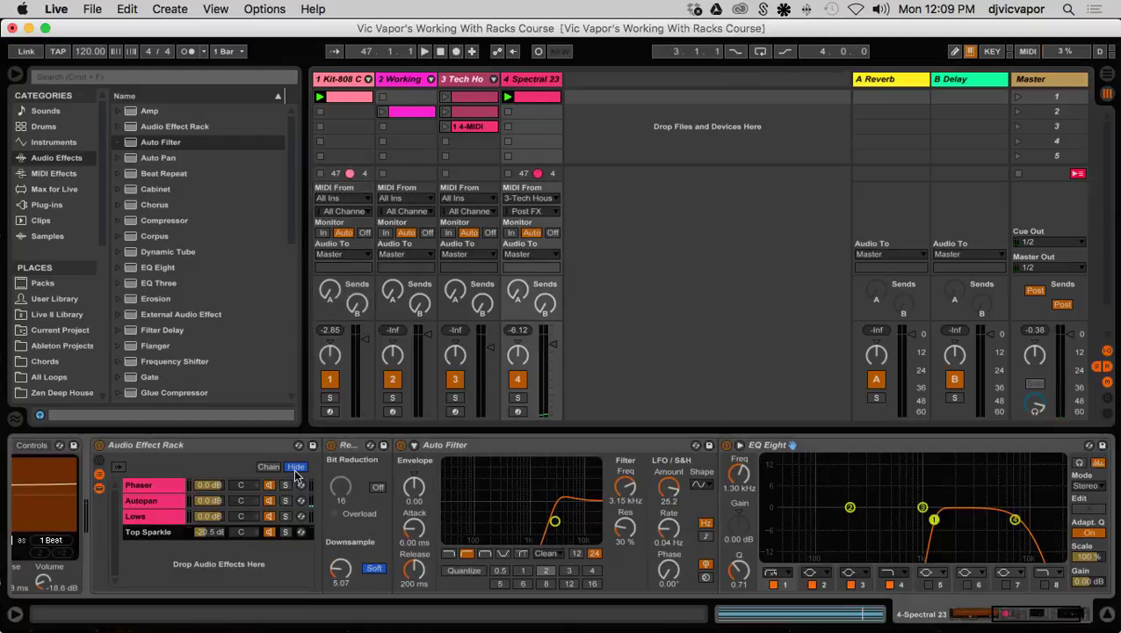
{"action": "left_click_drag", "start_coordinate": [1001, 612], "coordinate": [790, 415]}
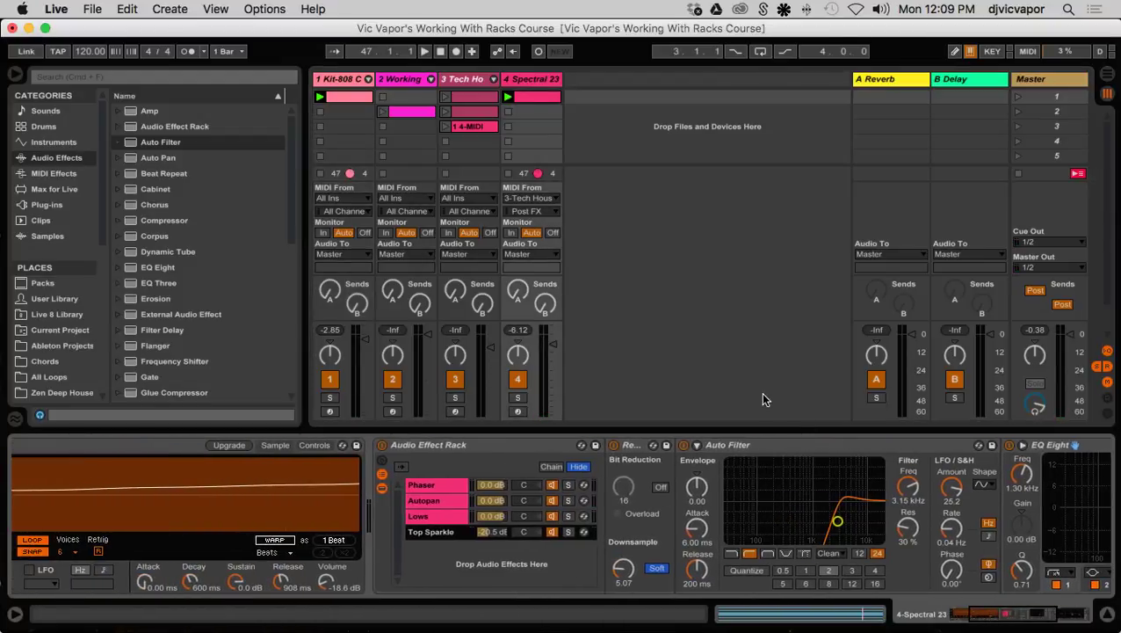